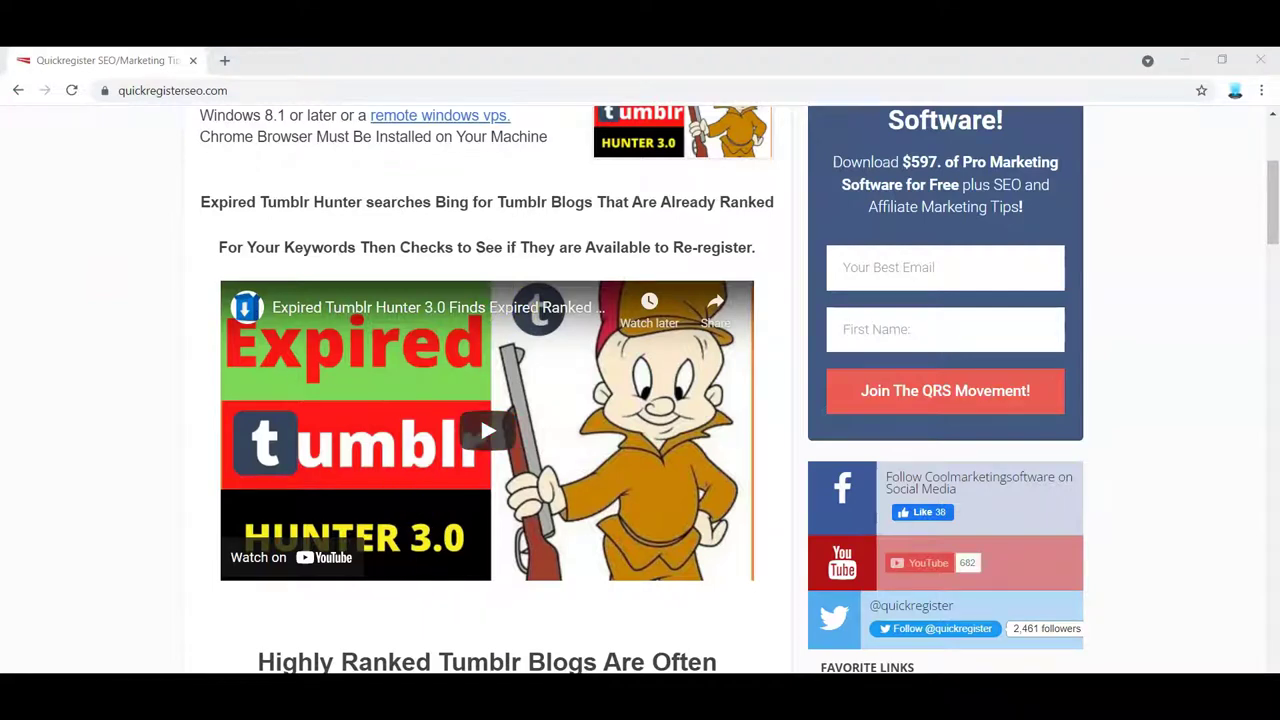
- Bring up the Account Dashboard for the classsub list, showing 24,085 total subscribers
mouse_move(510, 668)
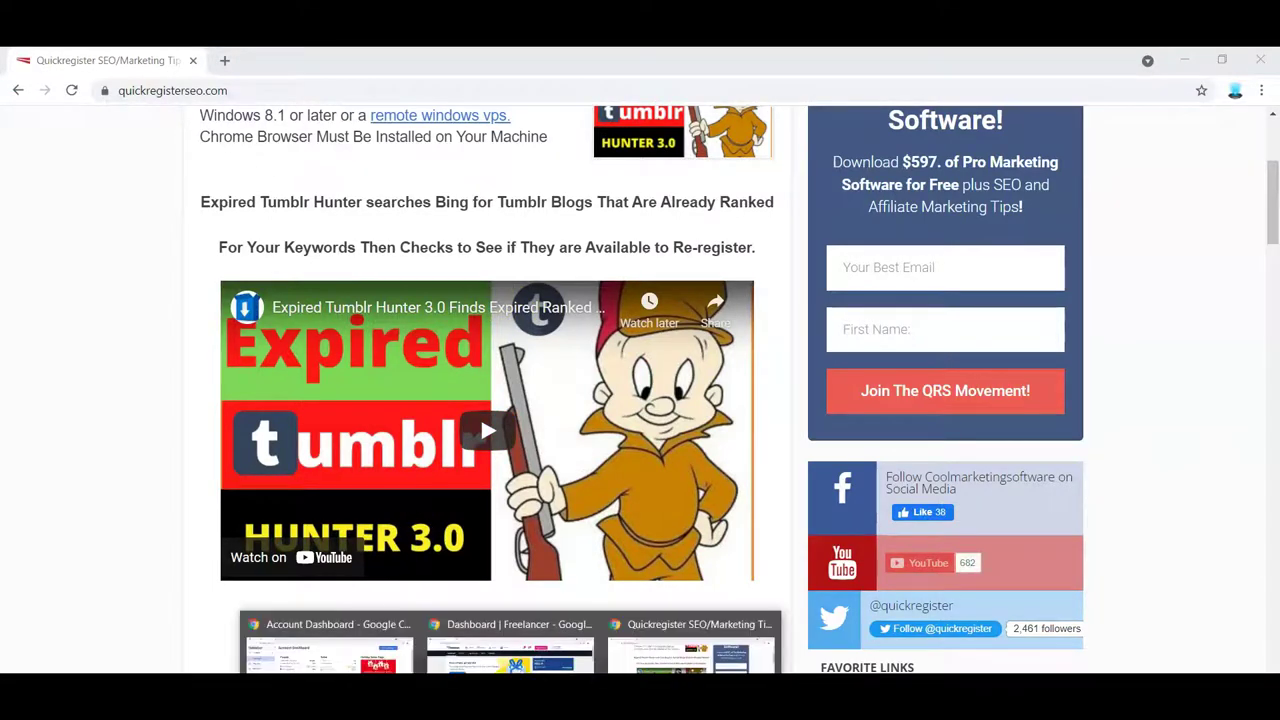
mouse_move(510, 645)
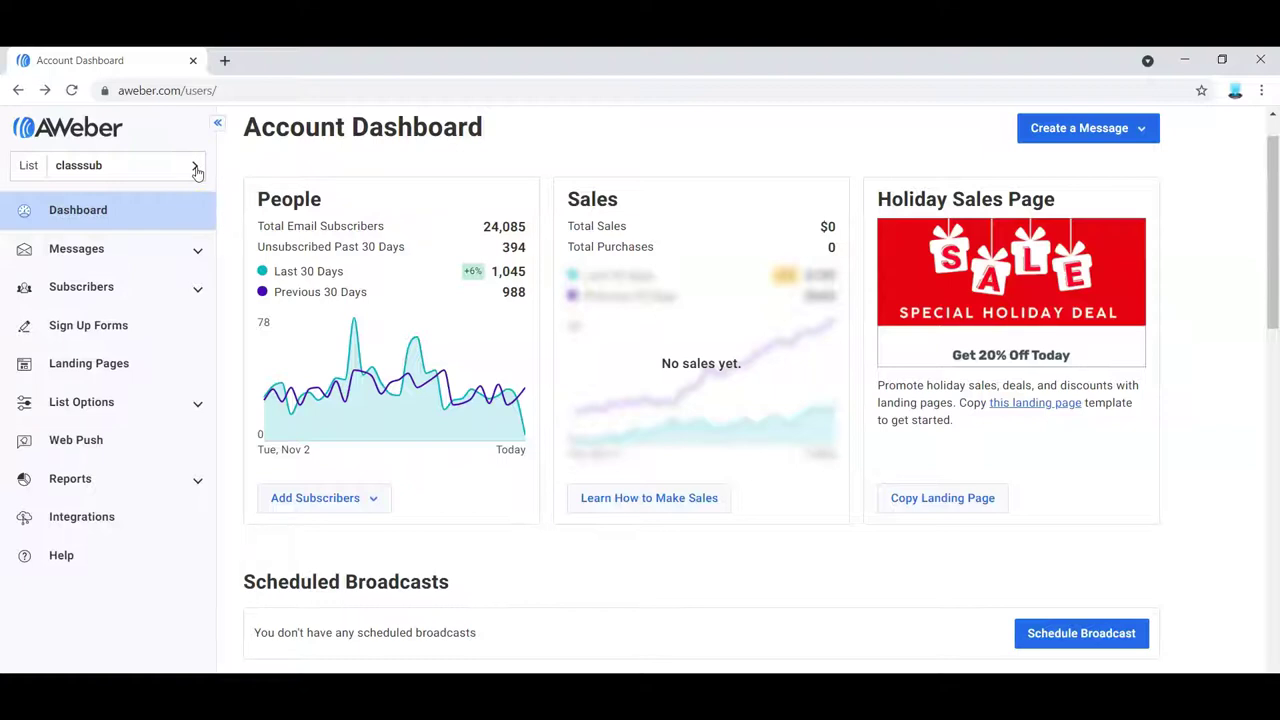
- Start a new list for company 'My Marketing Journey' with the default address and continue to list details
click(196, 168)
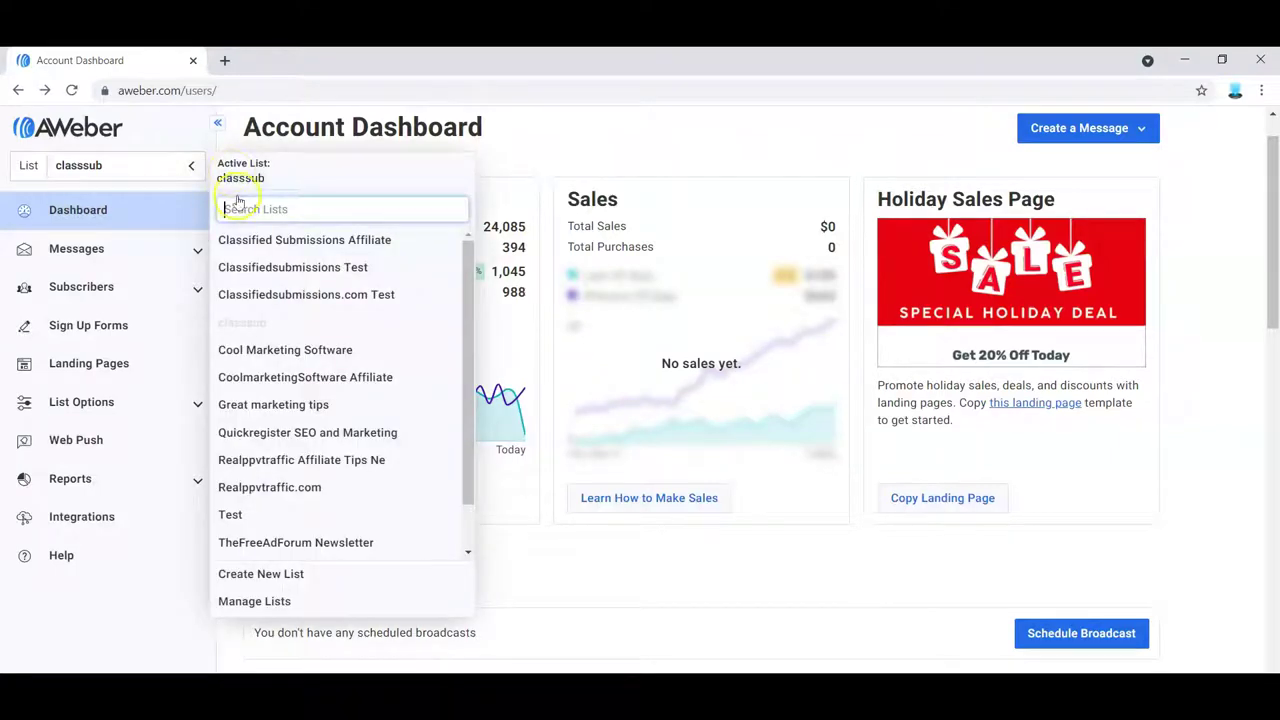
click(281, 577)
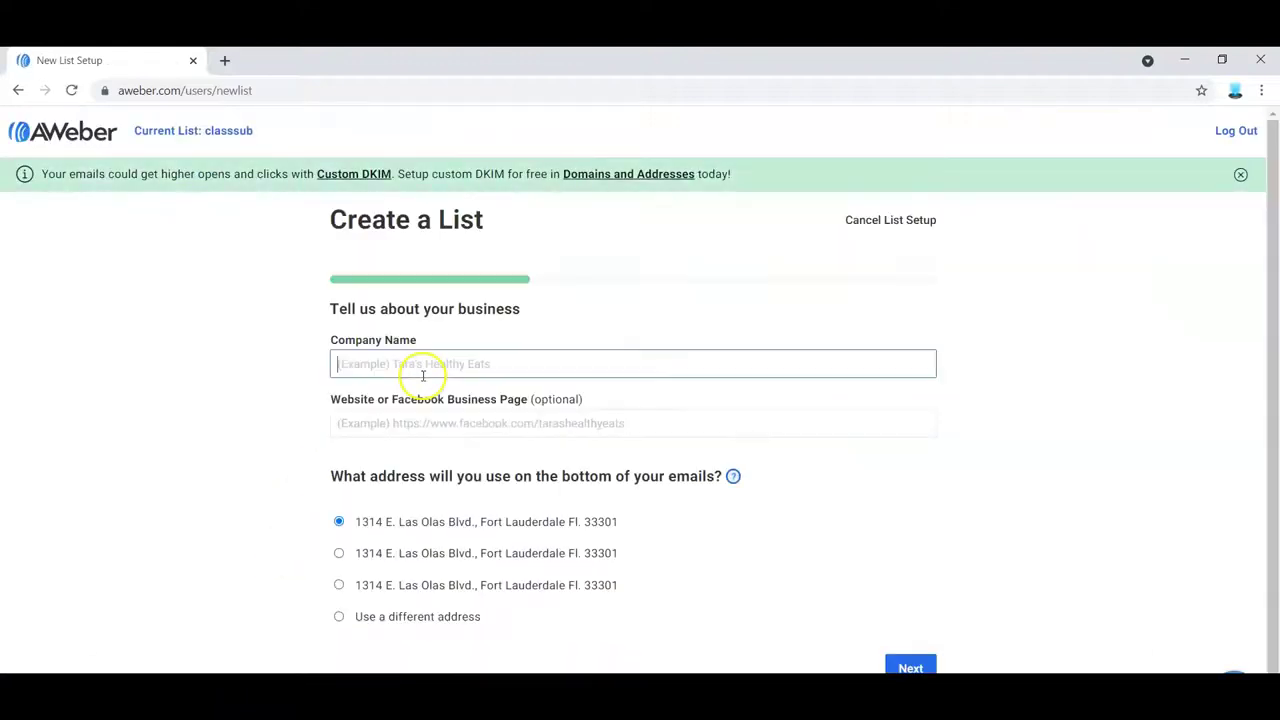
click(436, 357)
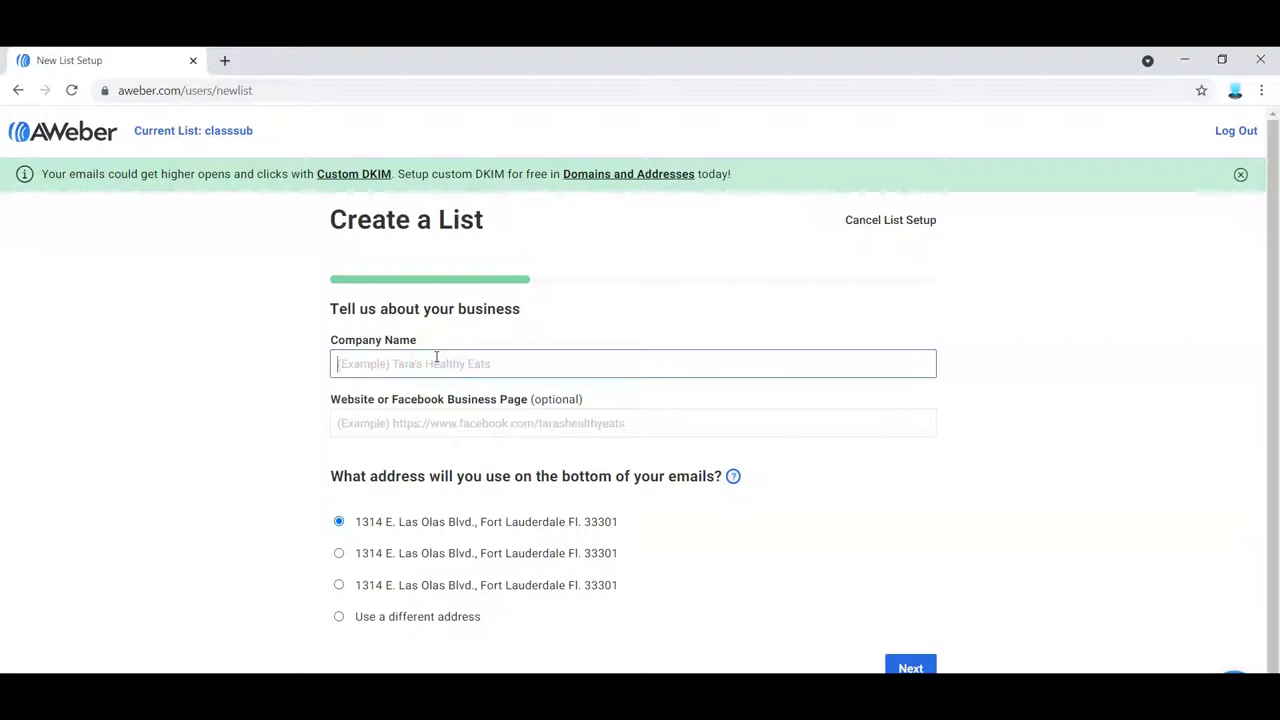
text(My)
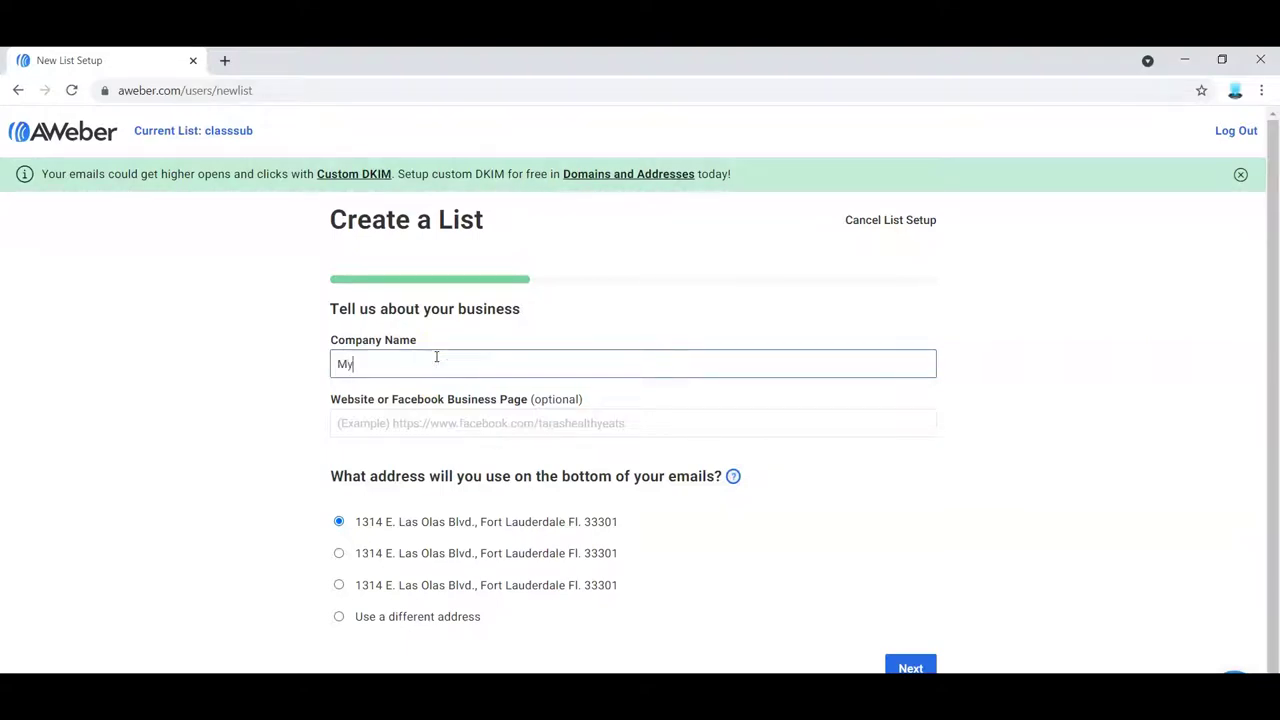
text( Marketing Journey)
click(394, 424)
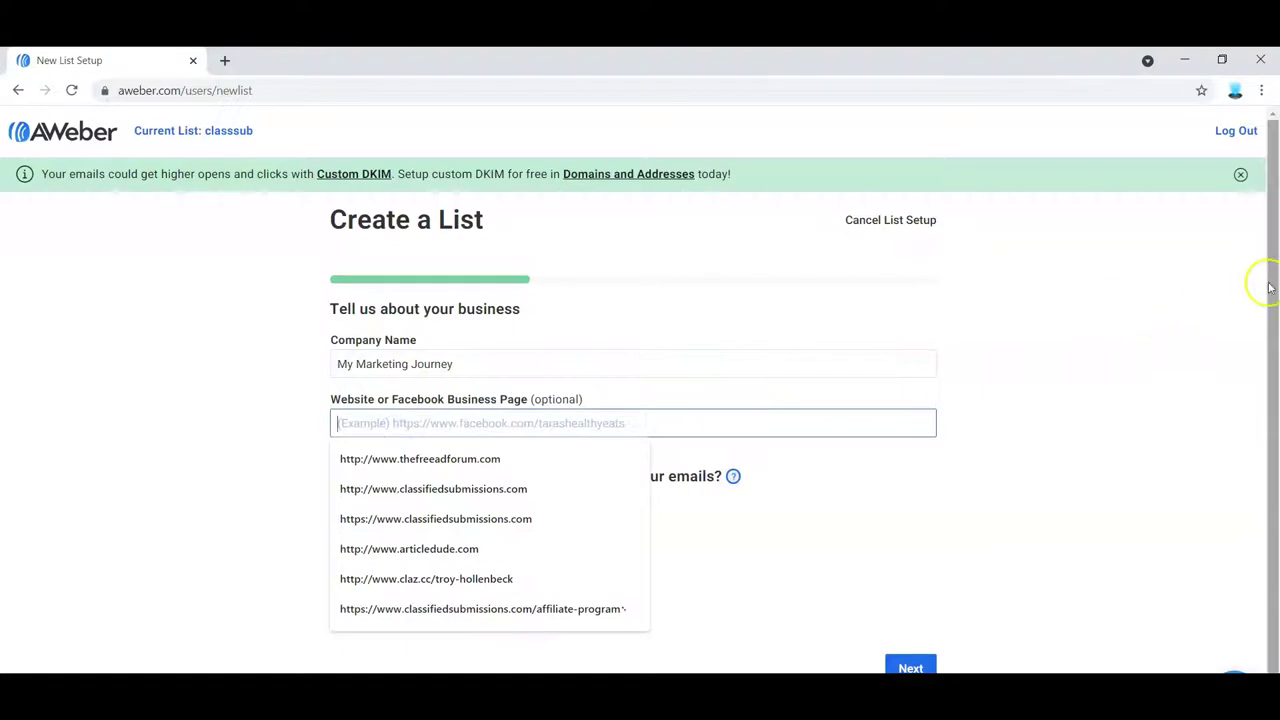
drag(1271, 277, 1271, 371)
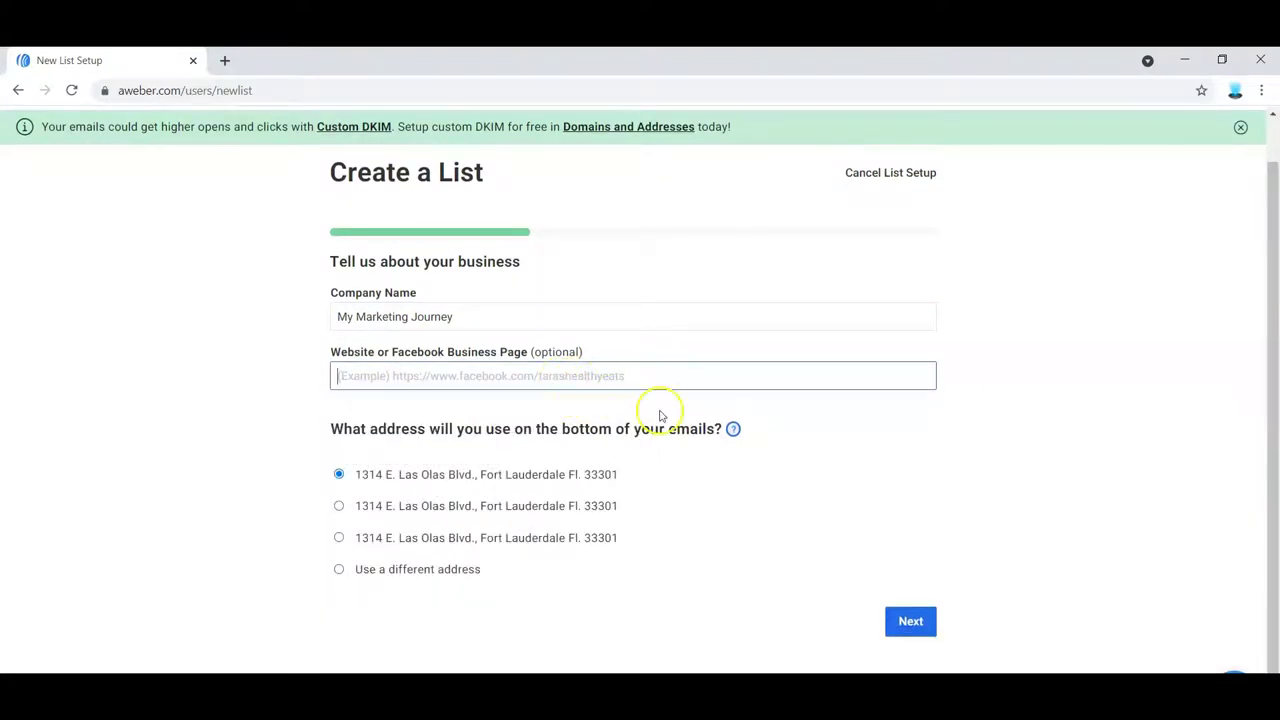
click(918, 610)
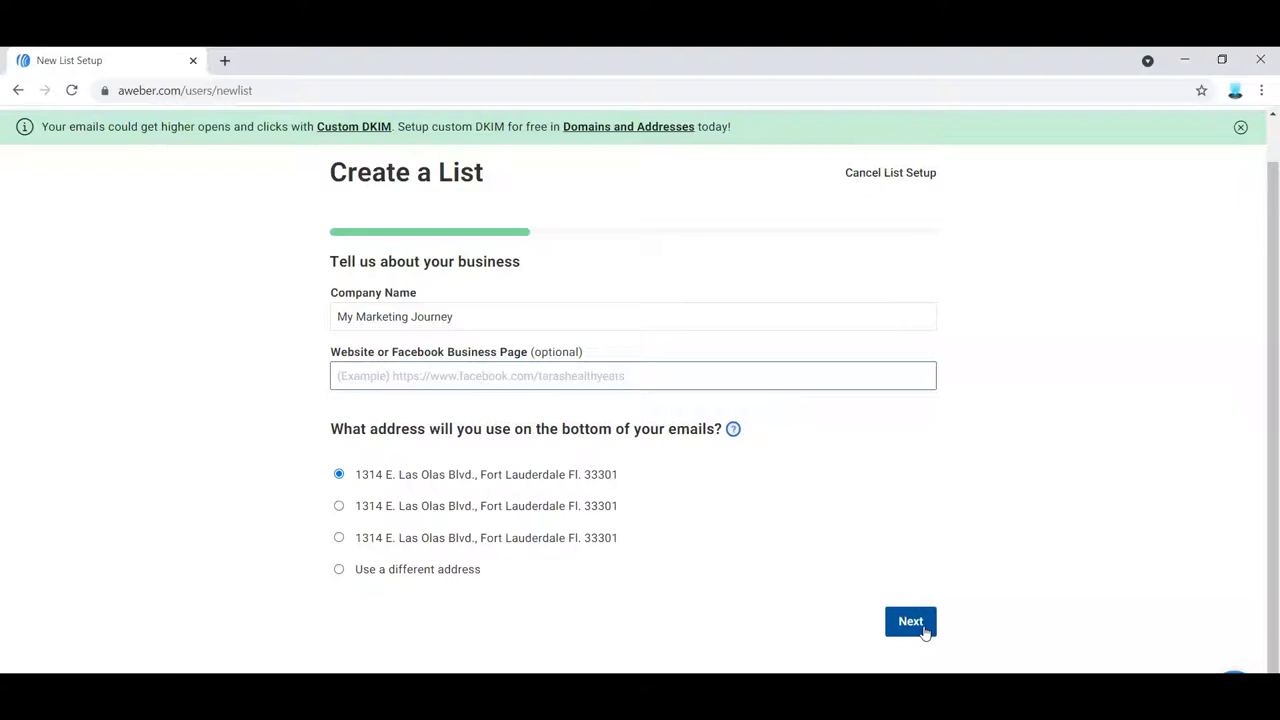
click(924, 628)
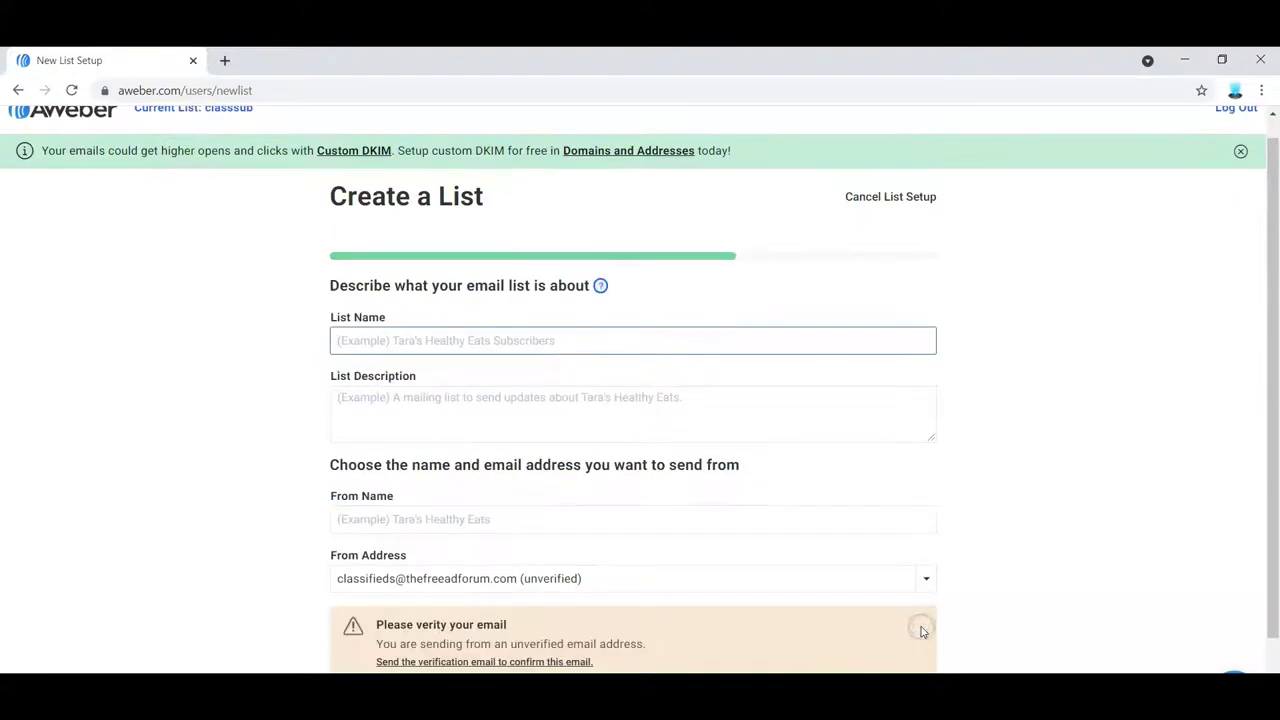
- Change the From Address to the new unverified sender and send it a verification email
drag(1266, 360, 1275, 560)
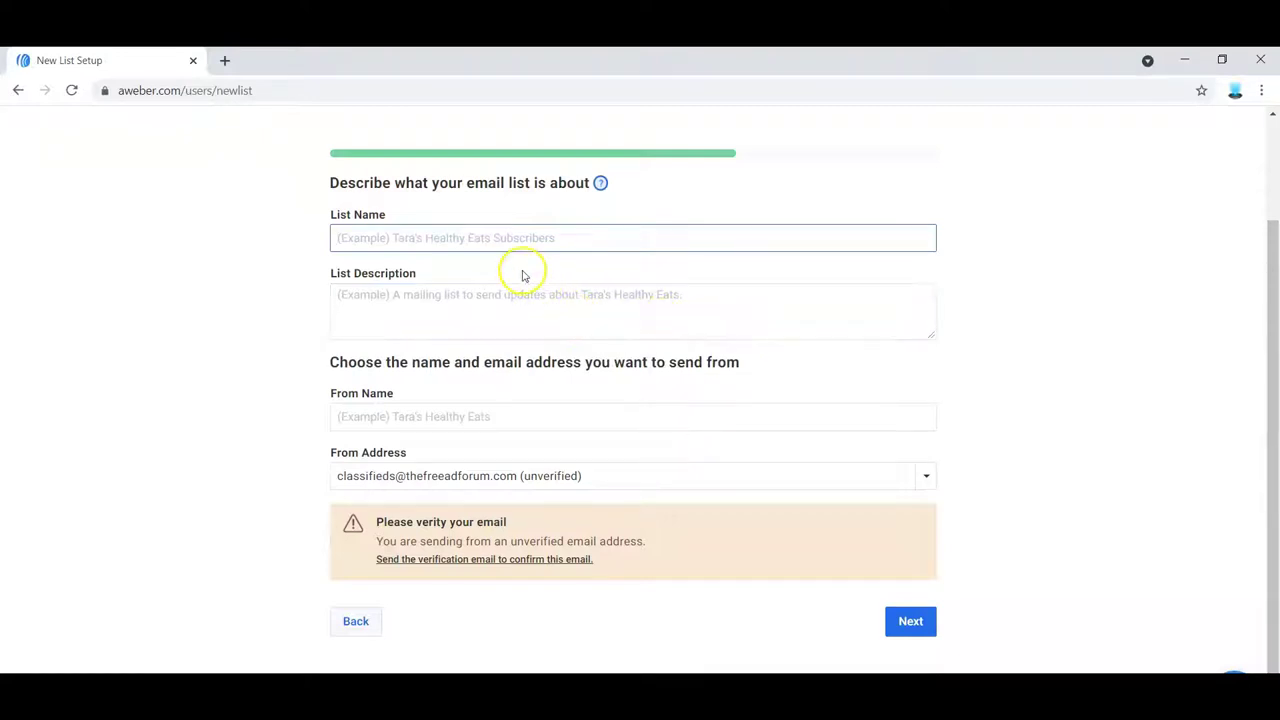
click(352, 485)
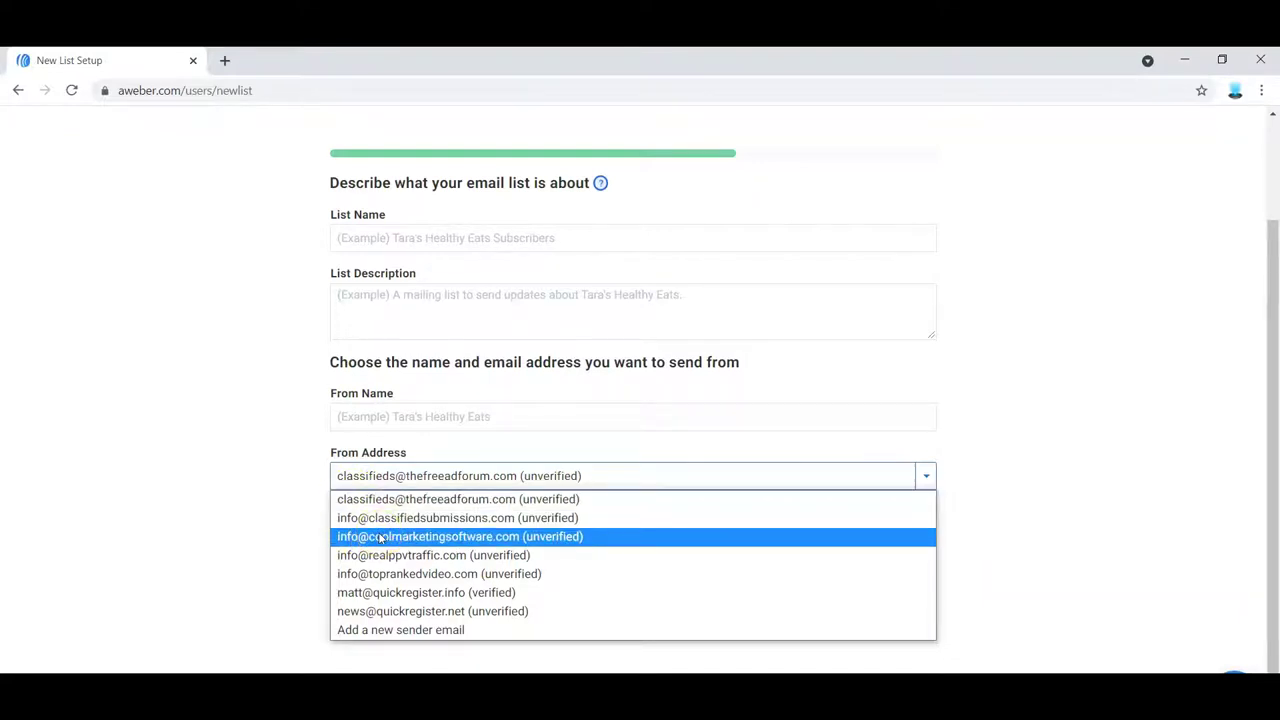
click(380, 538)
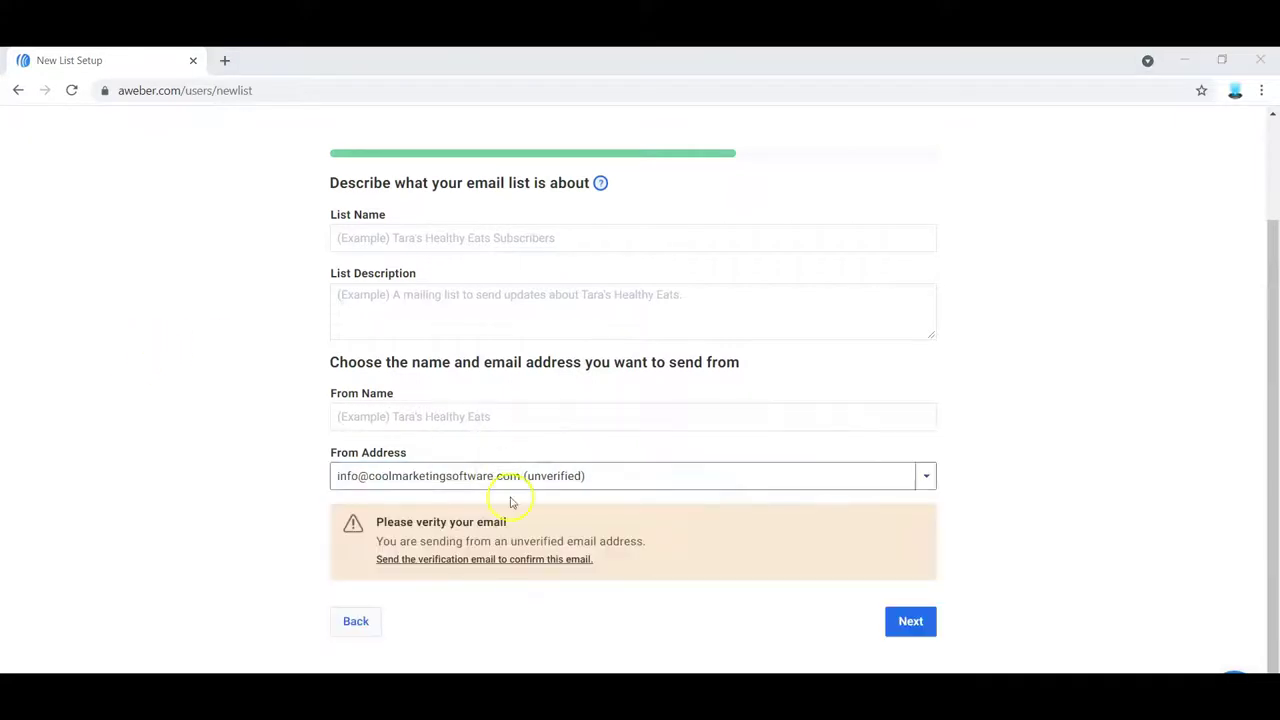
click(551, 562)
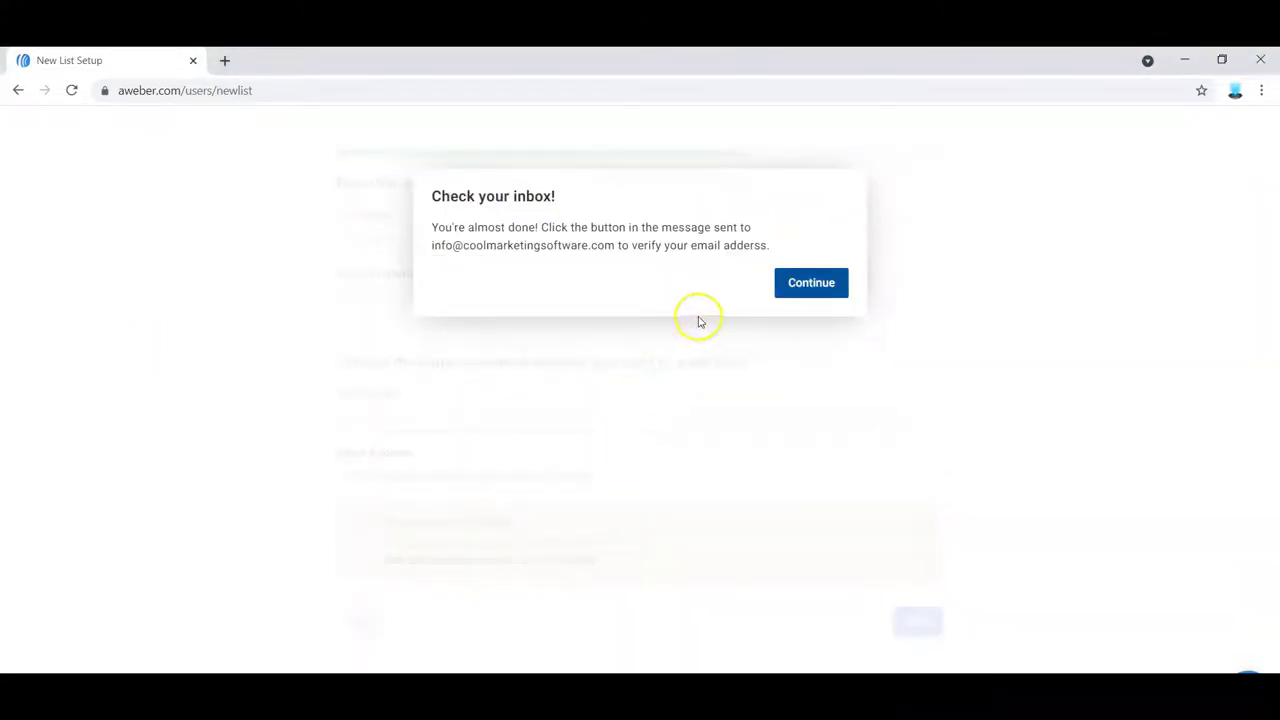
click(816, 287)
click(818, 287)
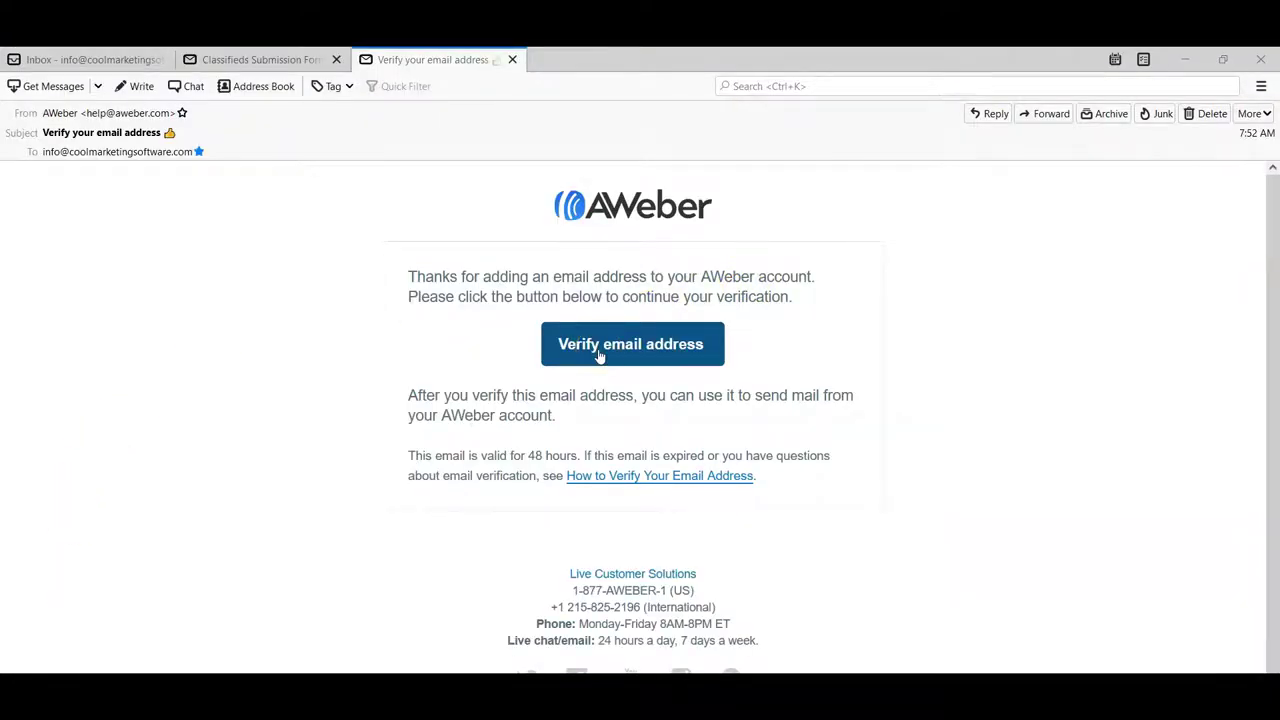
- Confirm the sender address using the Verify email address link in AWeber's message
click(598, 350)
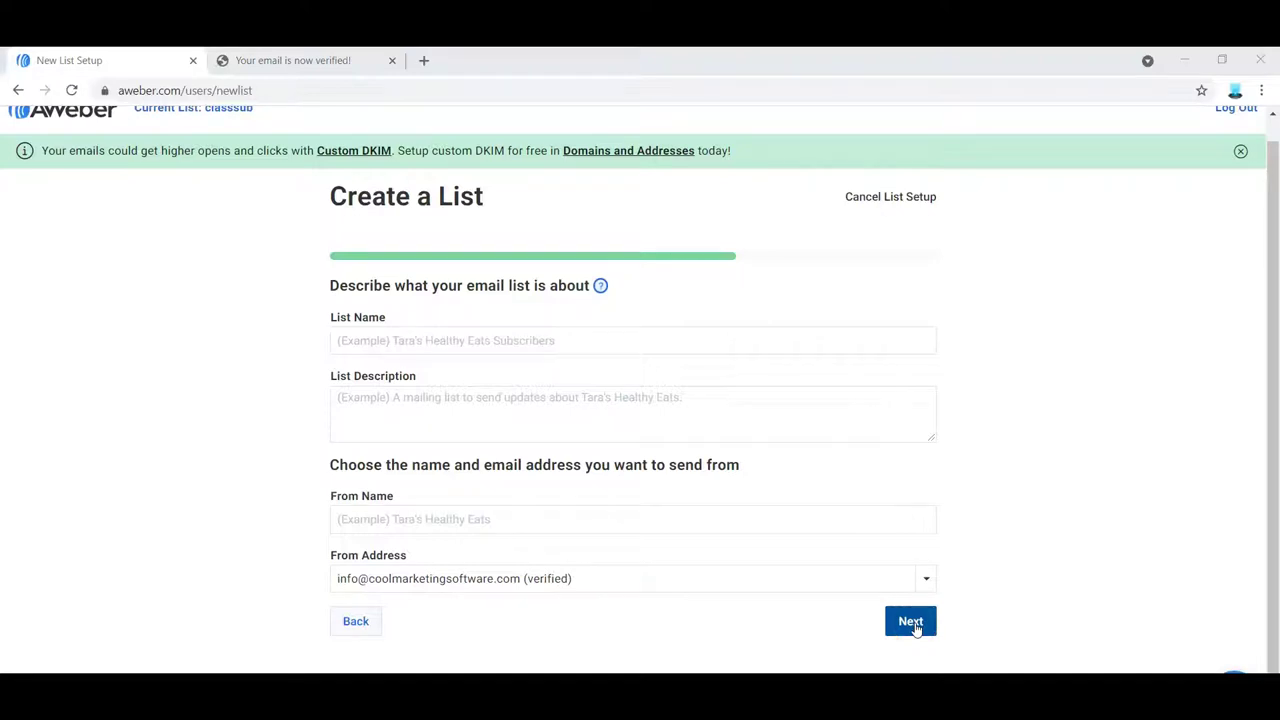
- Fill in the list name, description and From Name with the verified sender, then submit
click(665, 363)
click(517, 344)
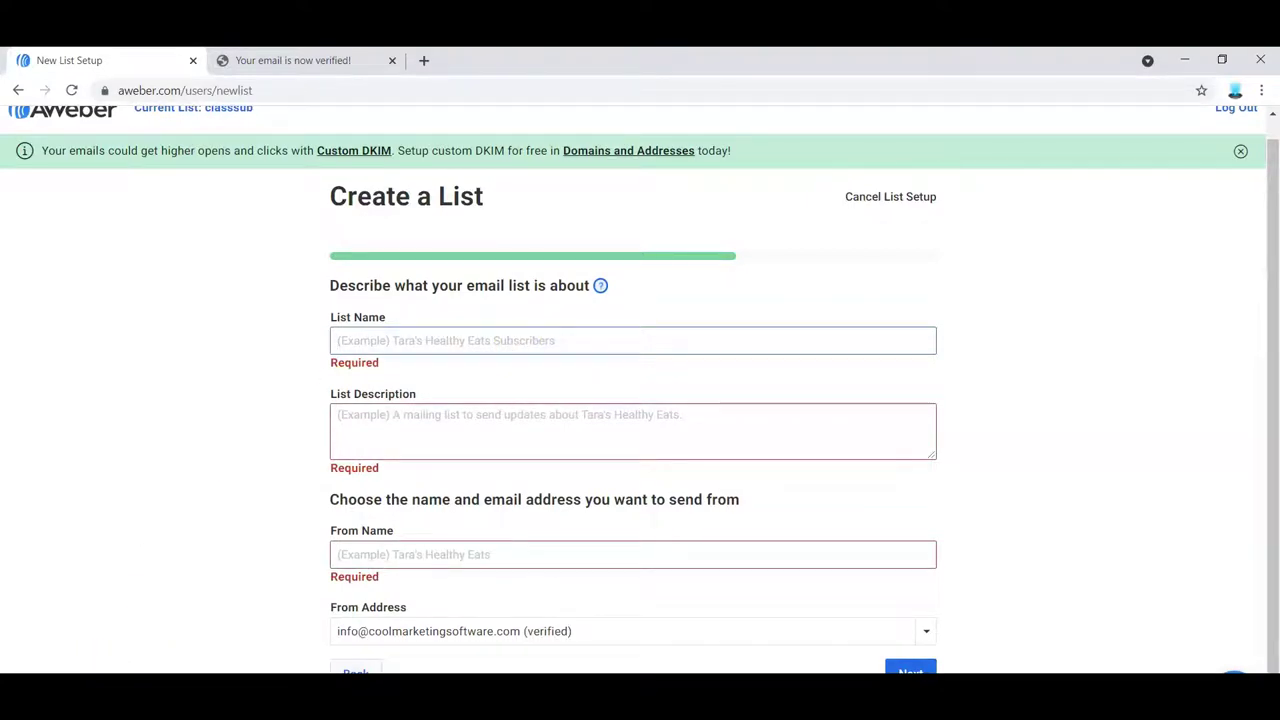
click(409, 409)
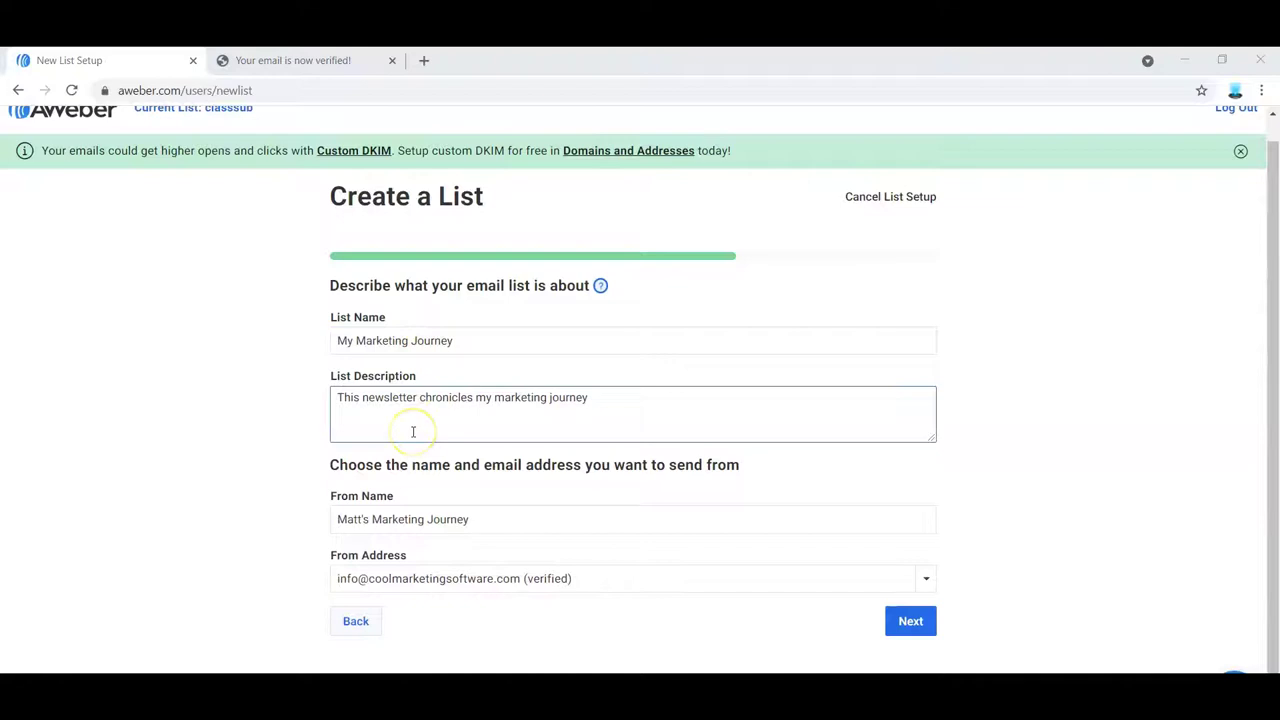
click(440, 476)
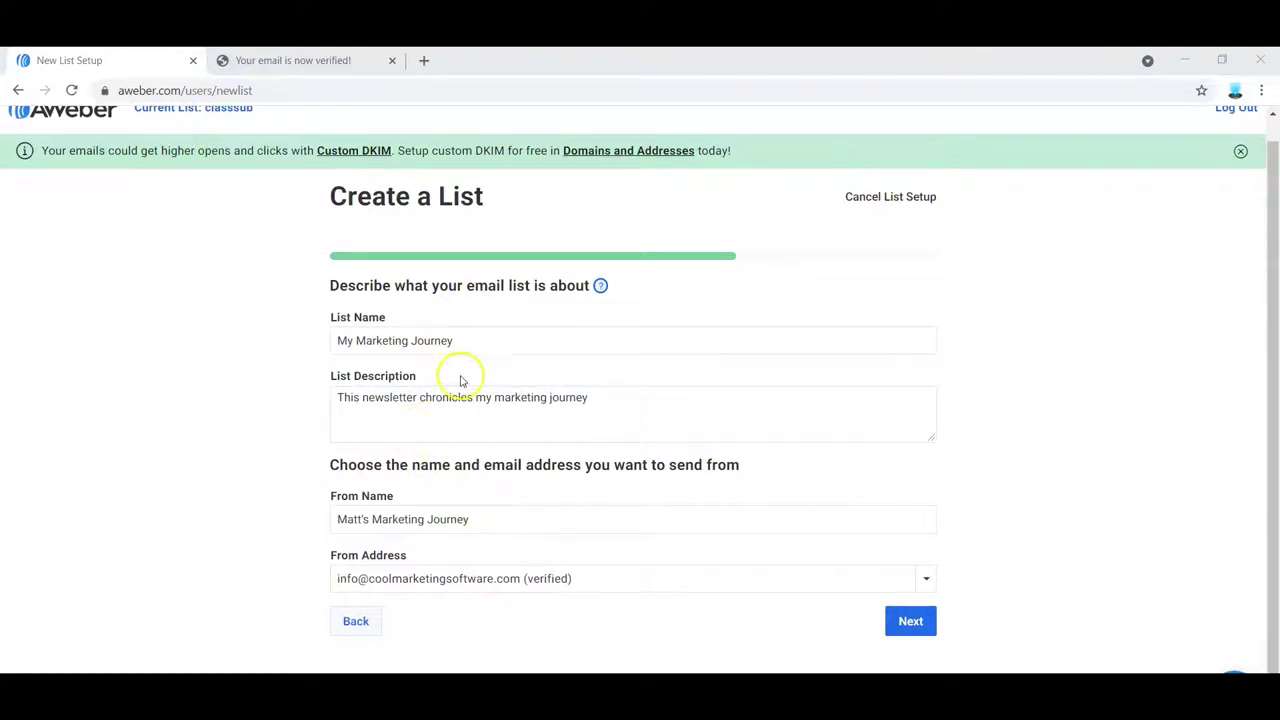
click(910, 624)
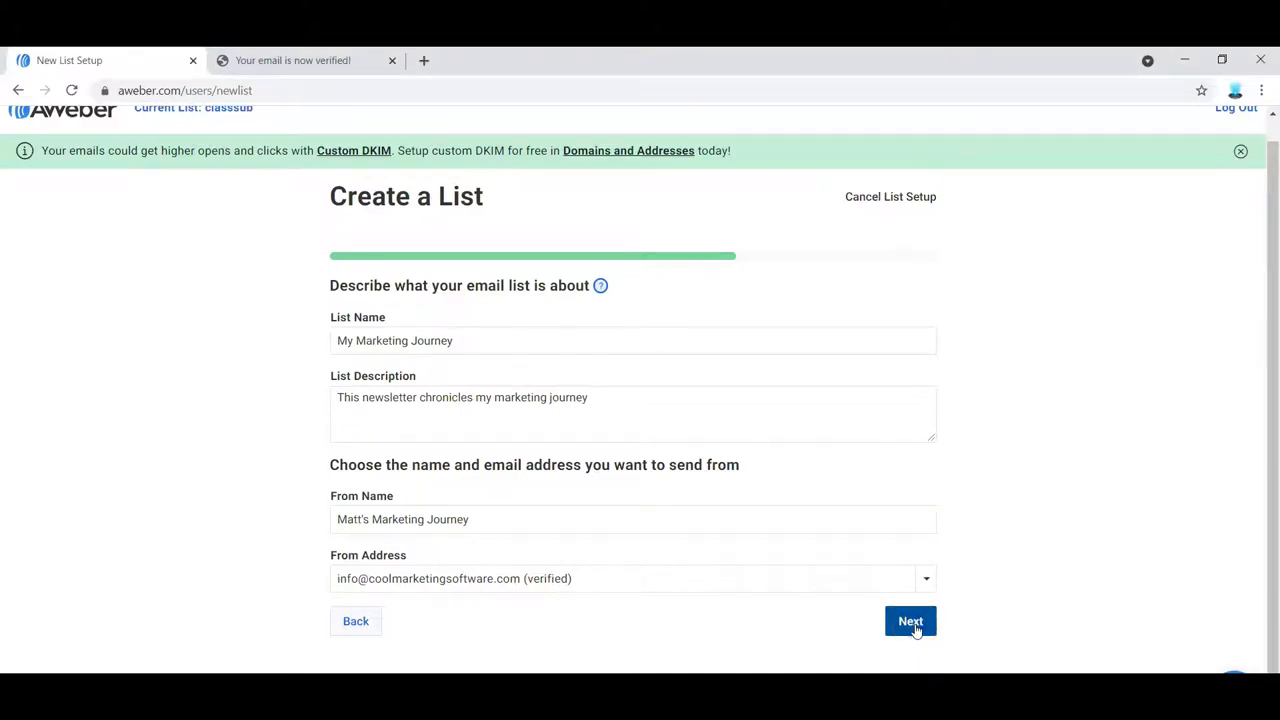
drag(1266, 354, 1276, 489)
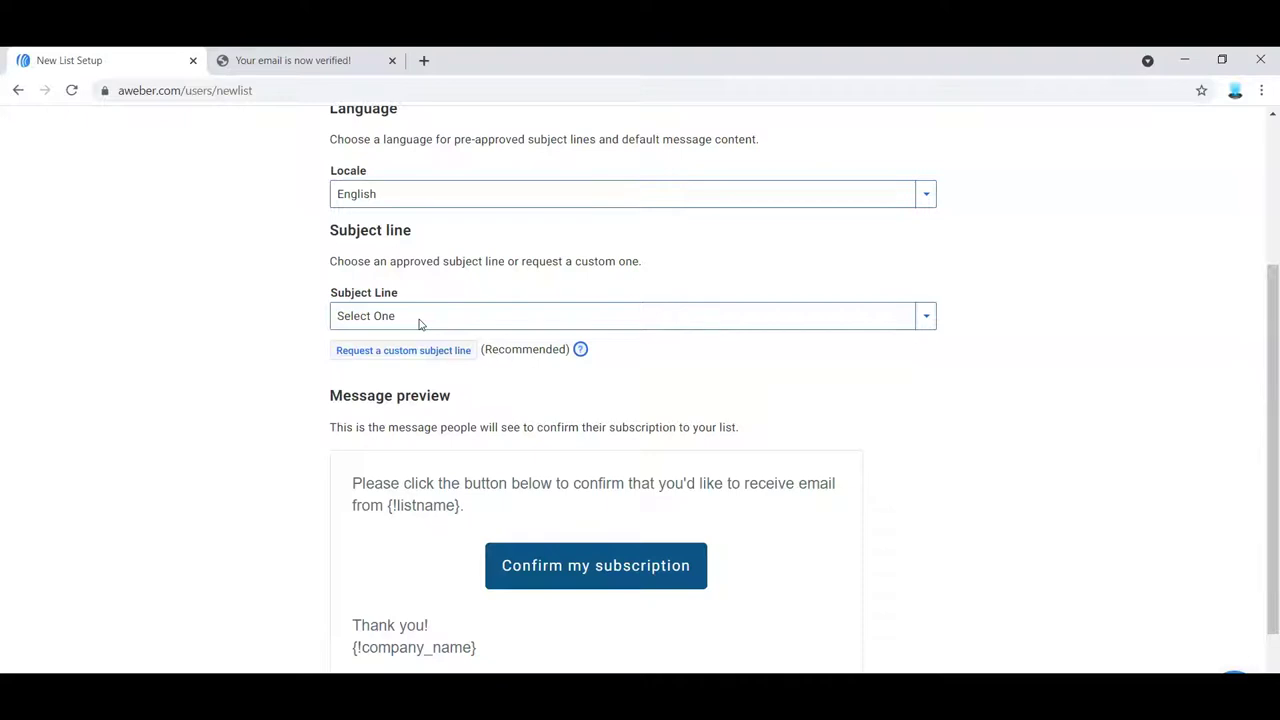
- Set the confirmation subject to 'Confirm your request for information.' and create the list
click(419, 320)
click(452, 358)
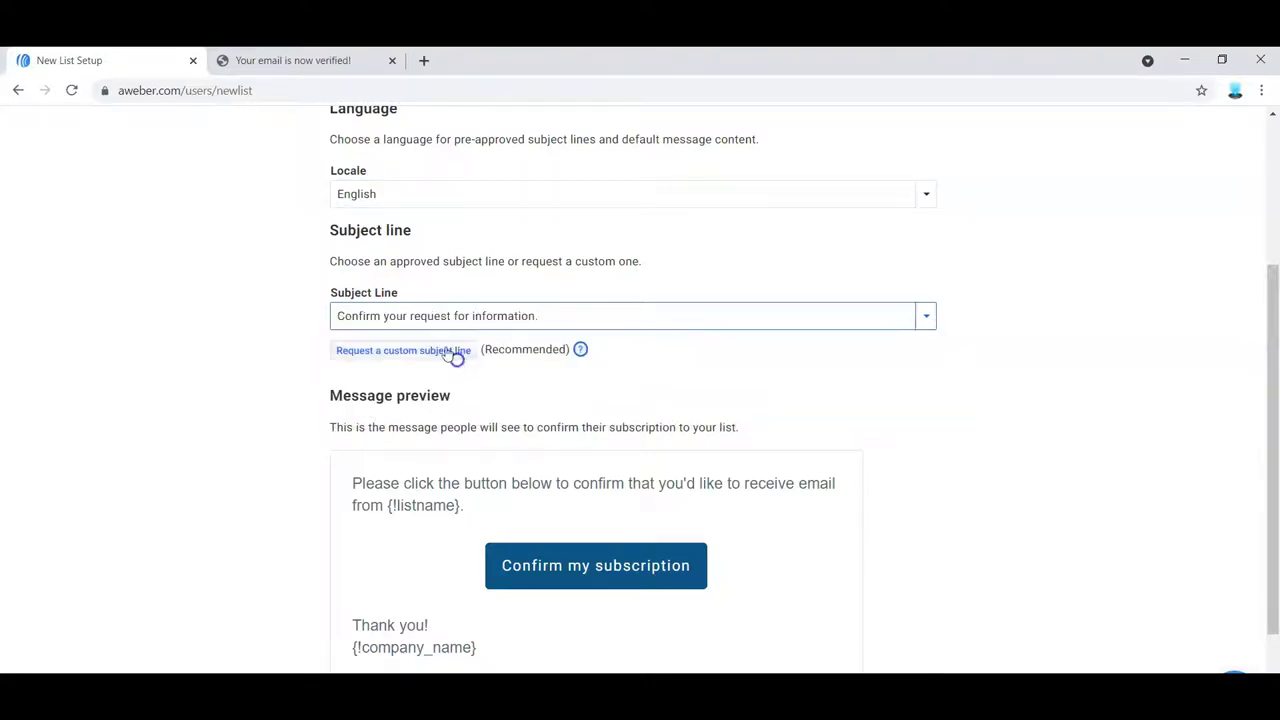
click(406, 321)
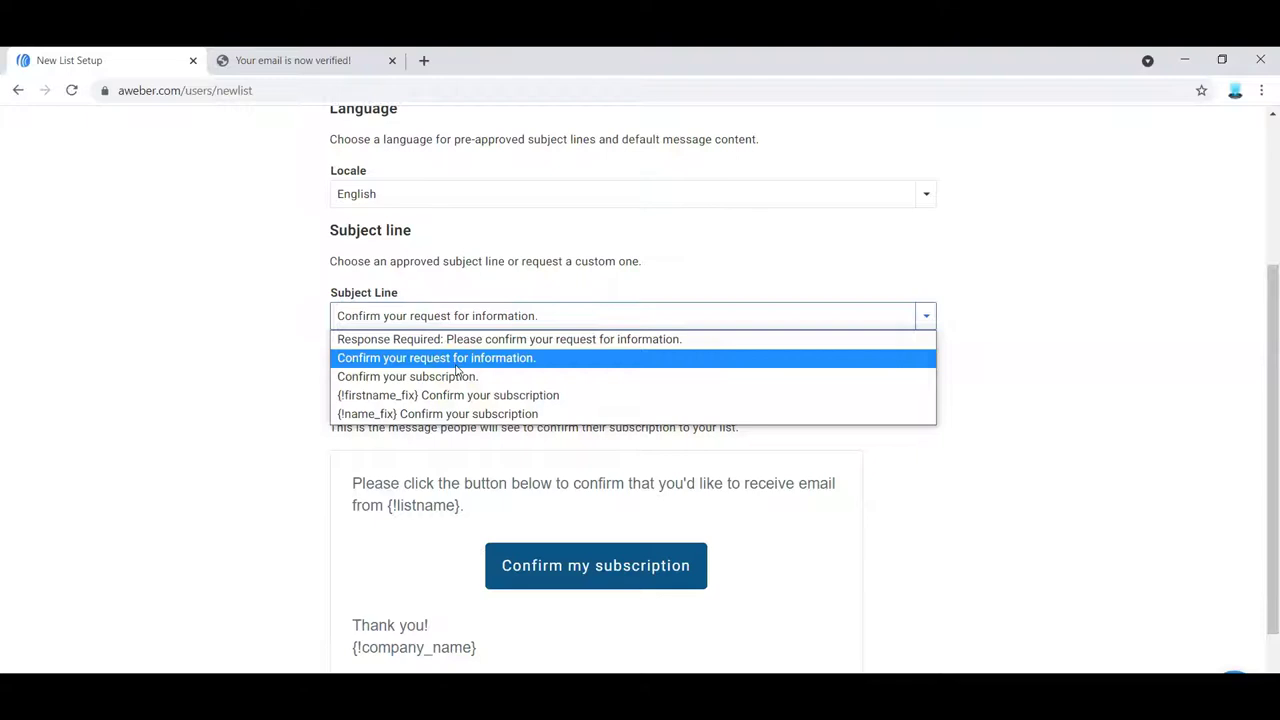
click(452, 358)
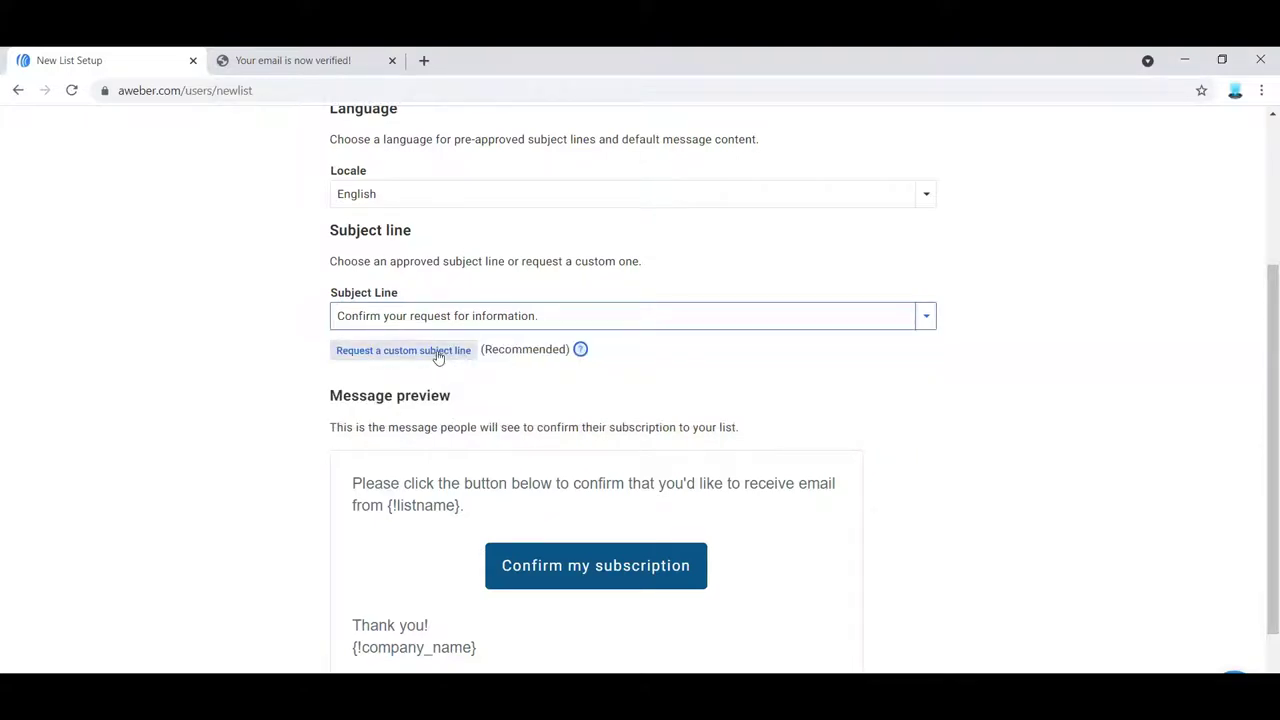
drag(1266, 429, 1276, 525)
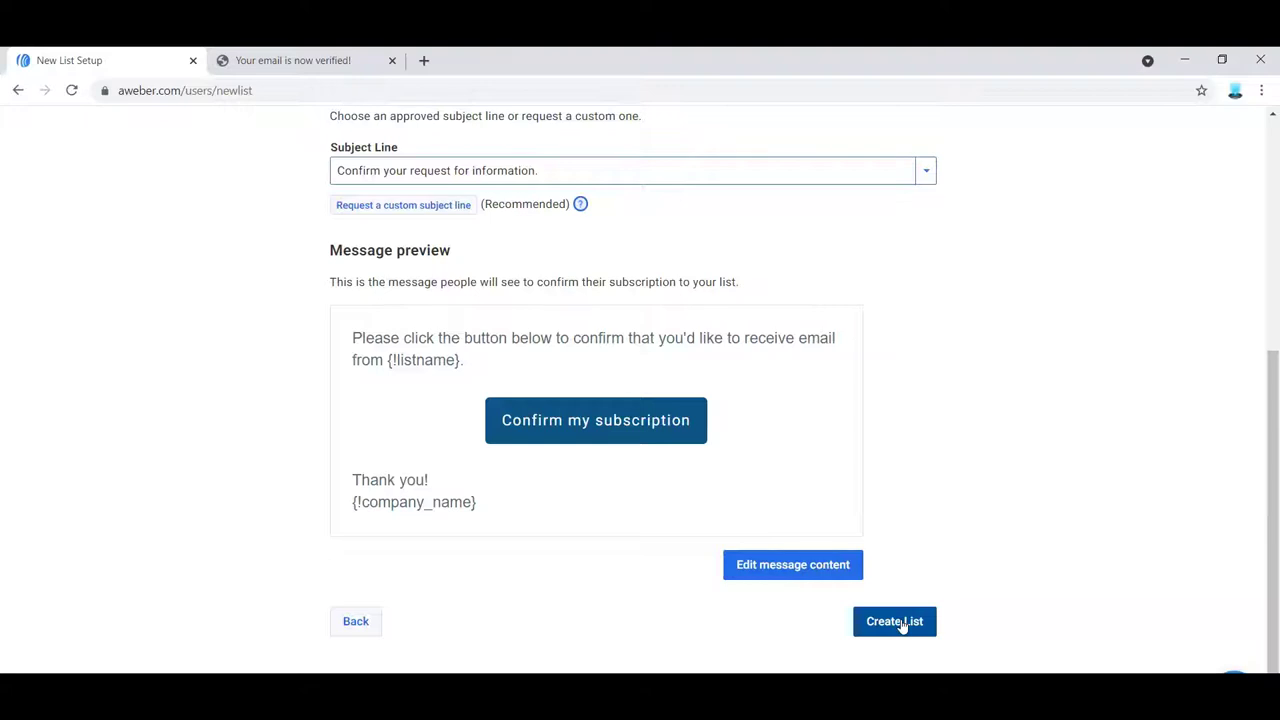
click(902, 624)
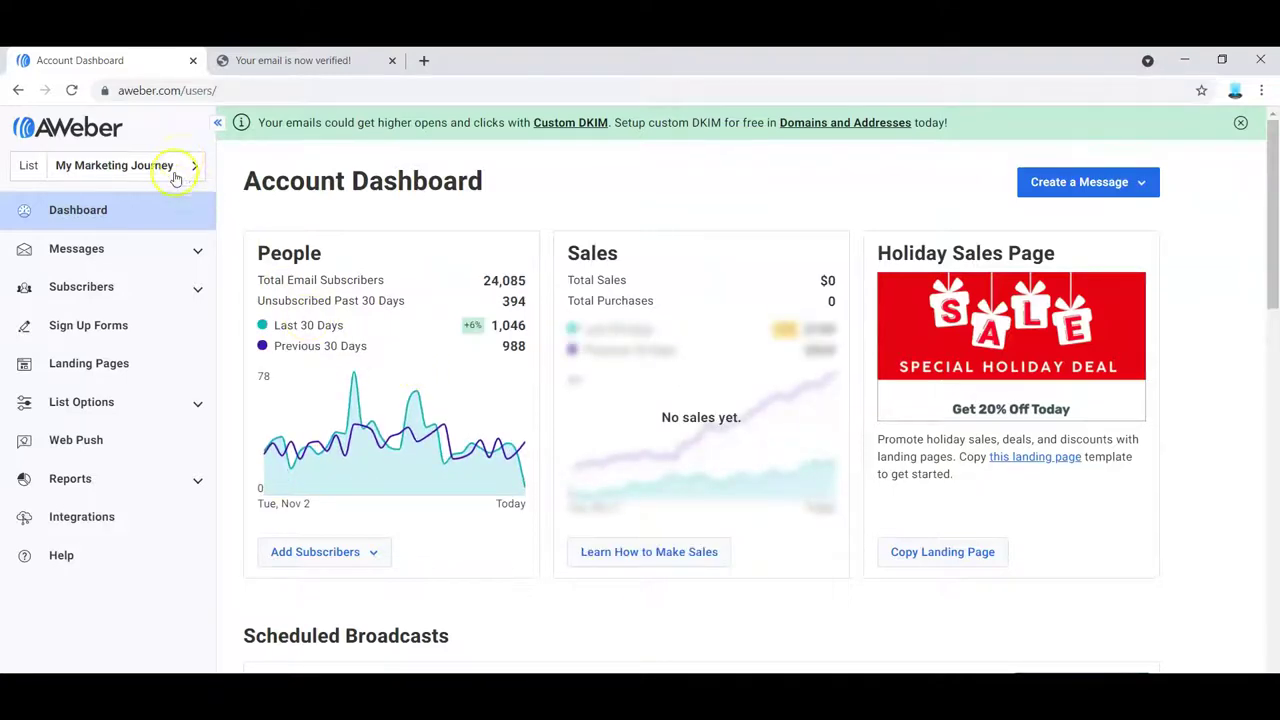
- Go to Follow Up Series under Messages and switch the active list to classsub
click(199, 257)
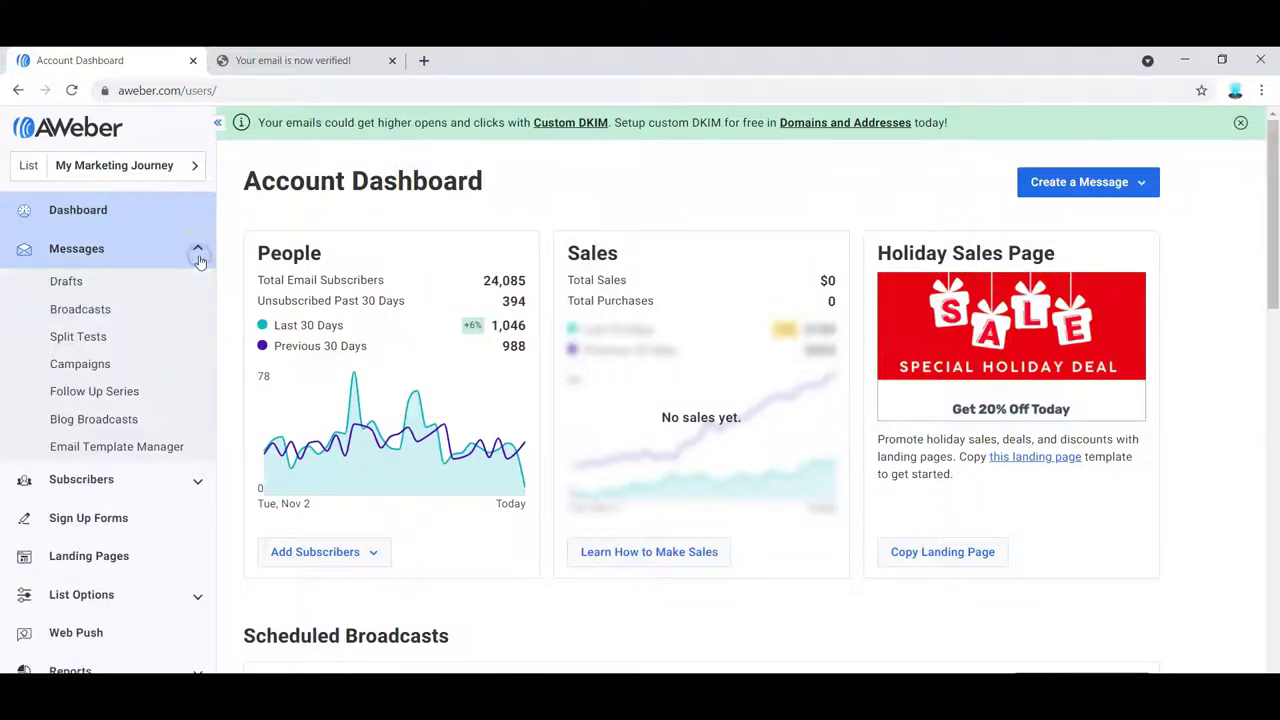
click(118, 395)
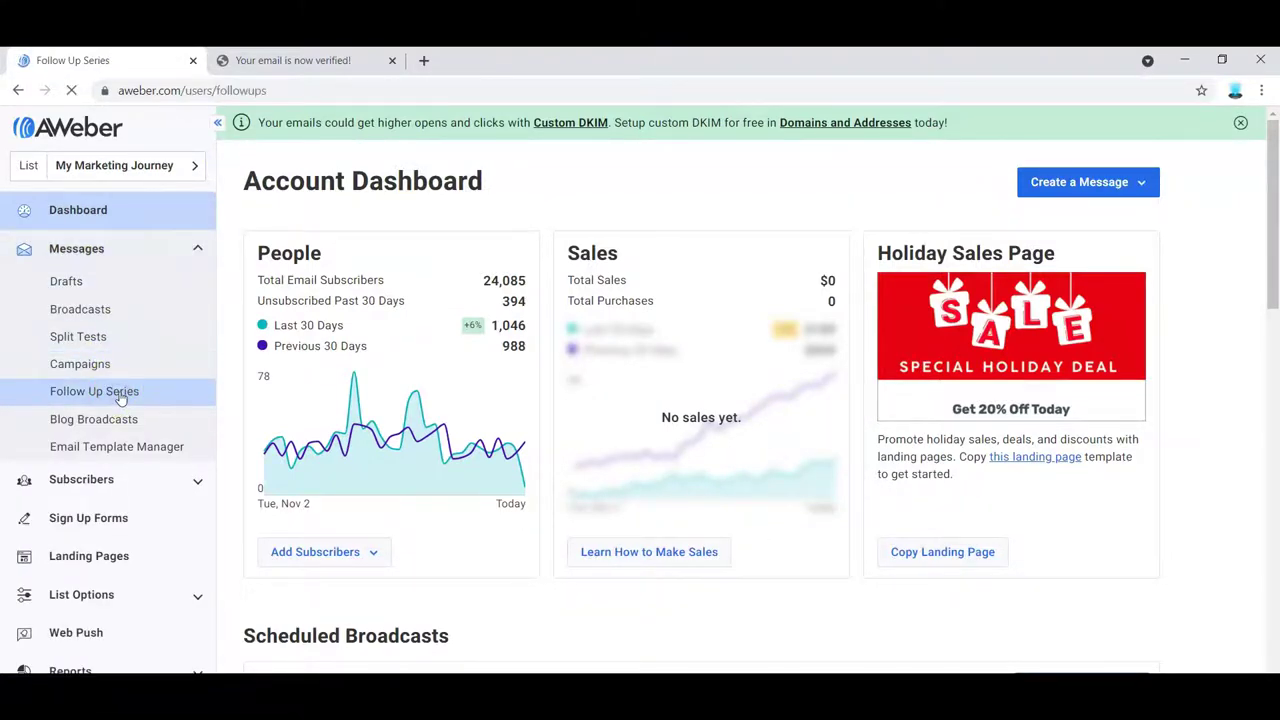
click(152, 225)
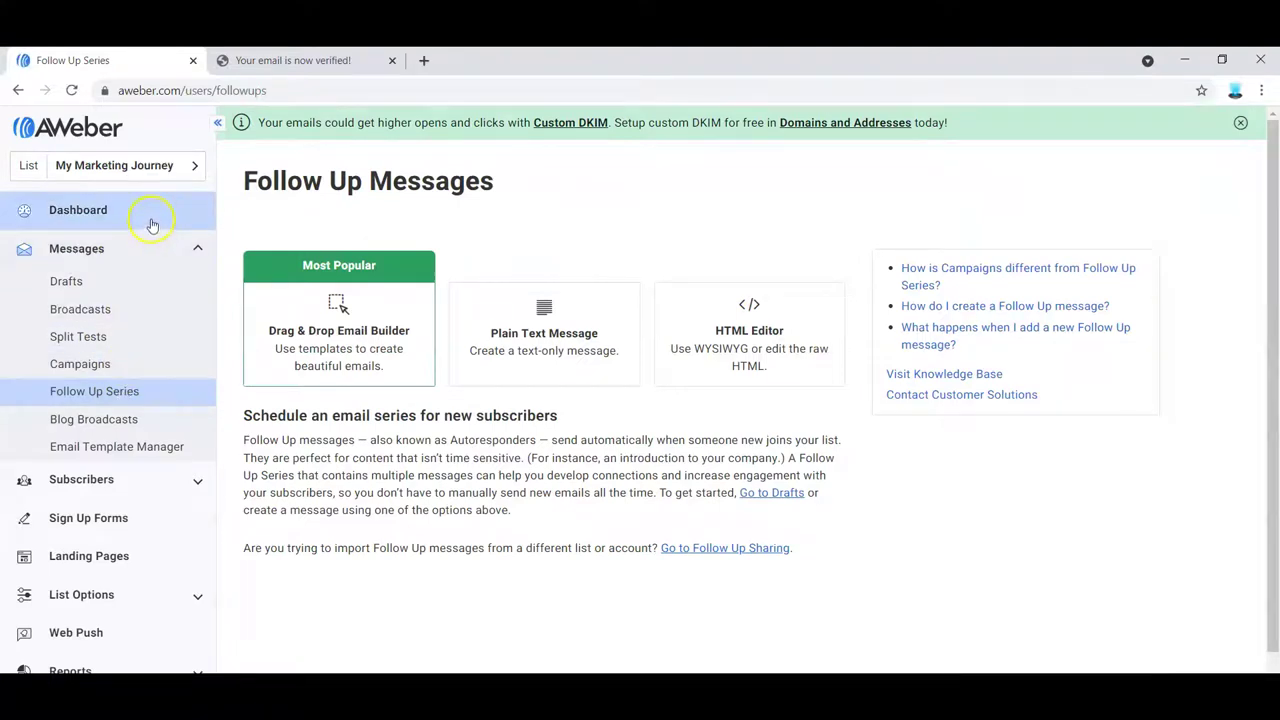
click(196, 171)
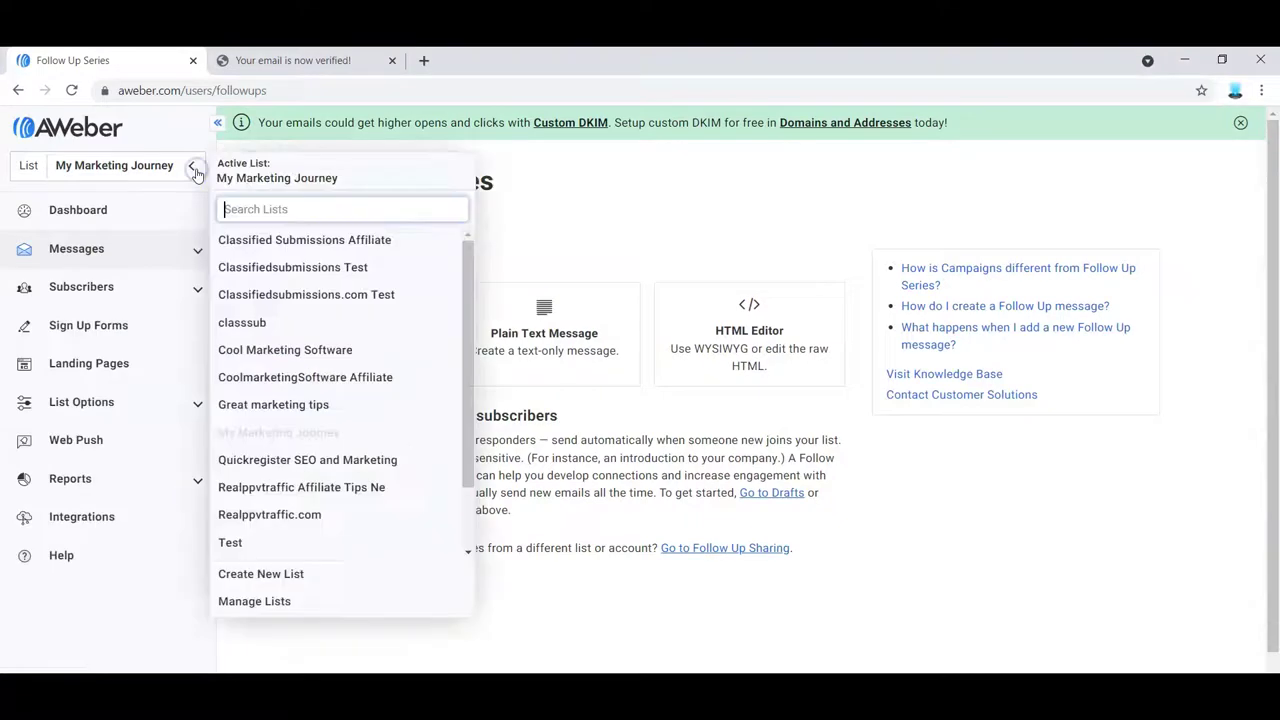
click(242, 326)
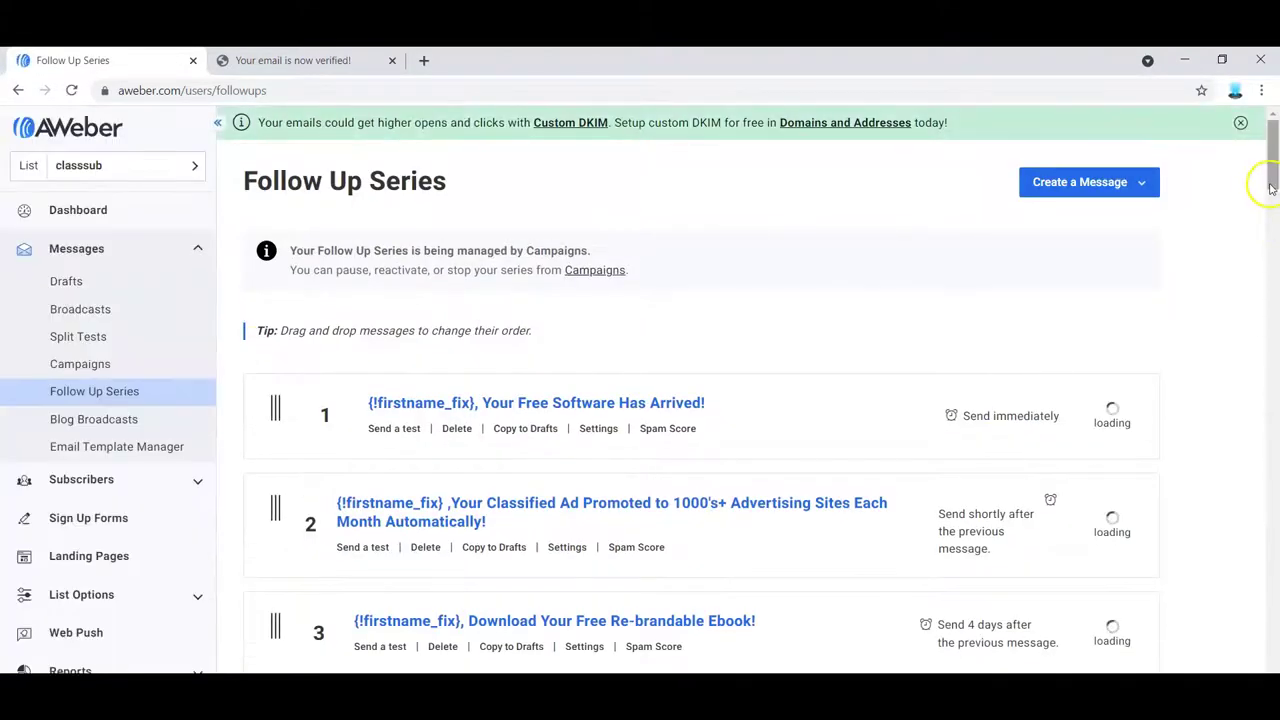
- Scroll the classsub series and open message 1, 'Your Free Software Has Arrived!'
drag(1272, 175, 1235, 175)
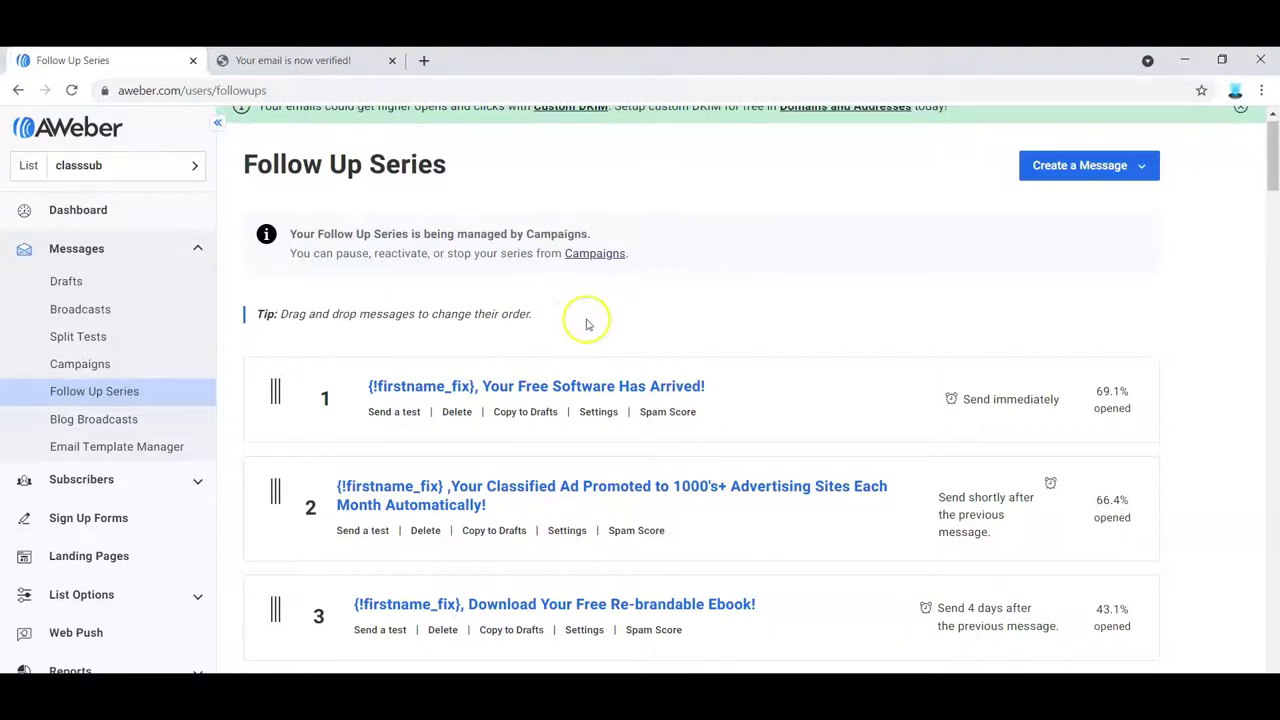
click(571, 387)
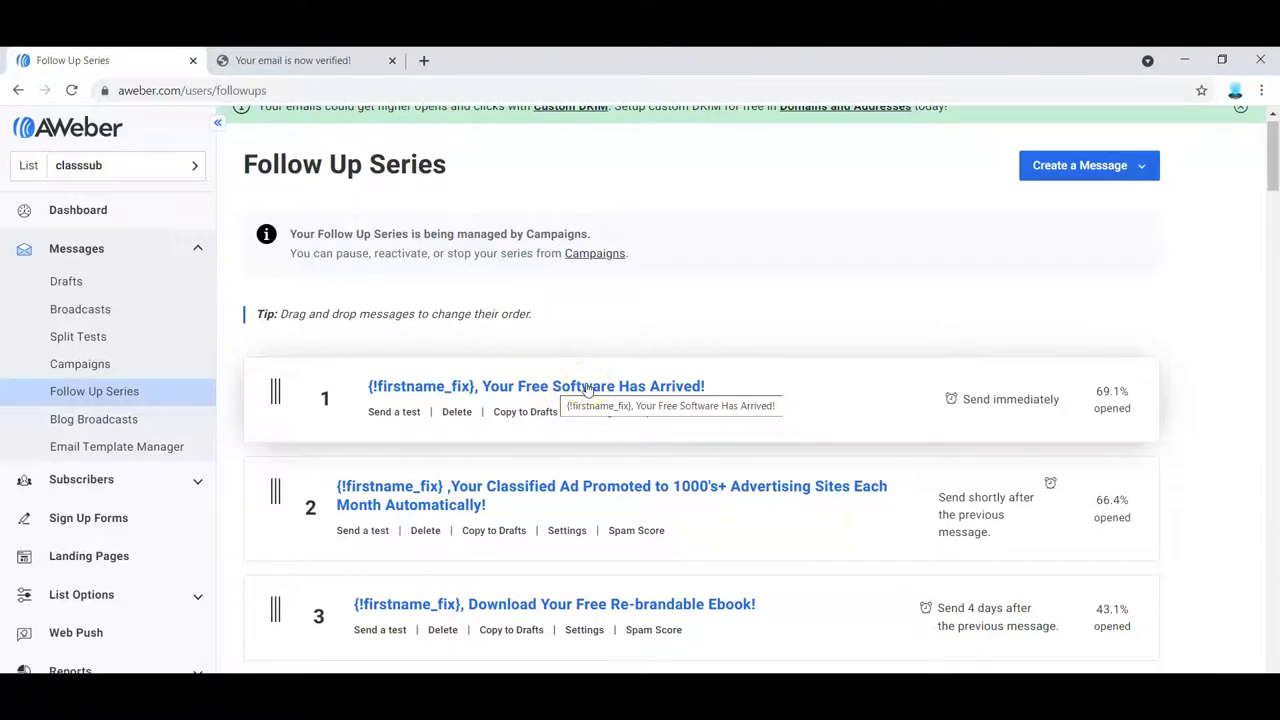
click(586, 388)
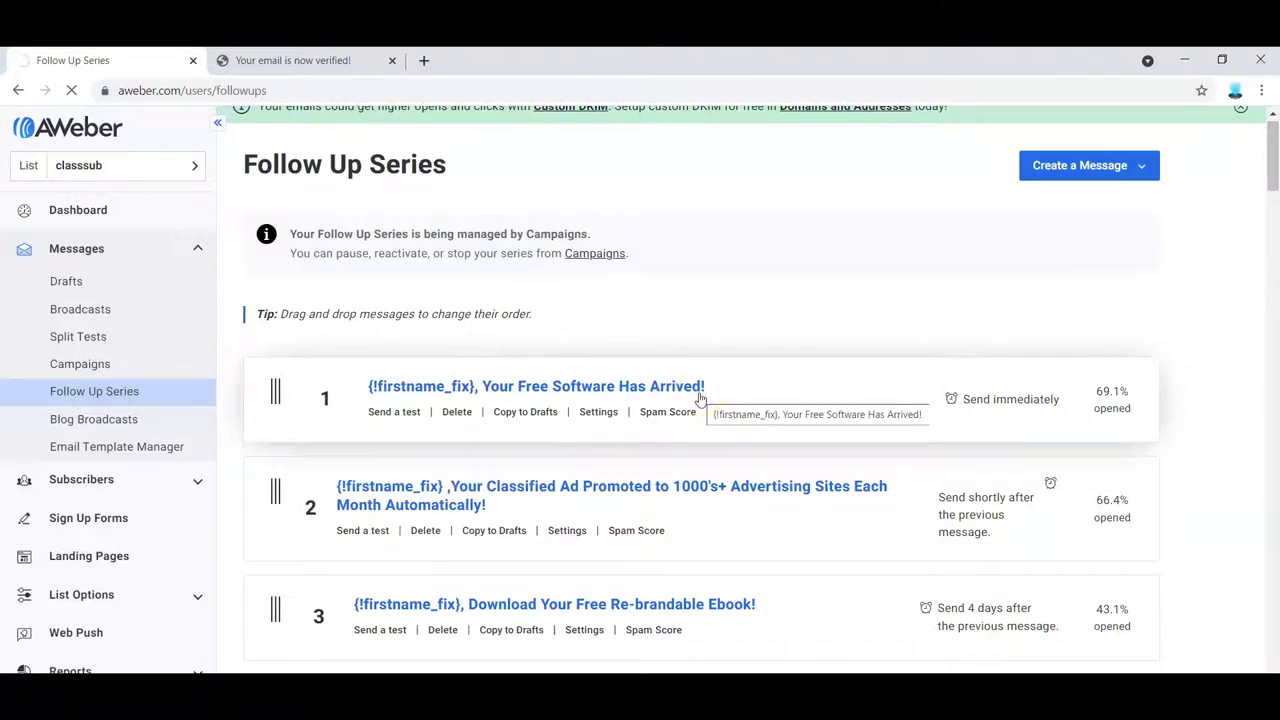
drag(1274, 170, 1216, 218)
scroll(1216, 218, up, 4)
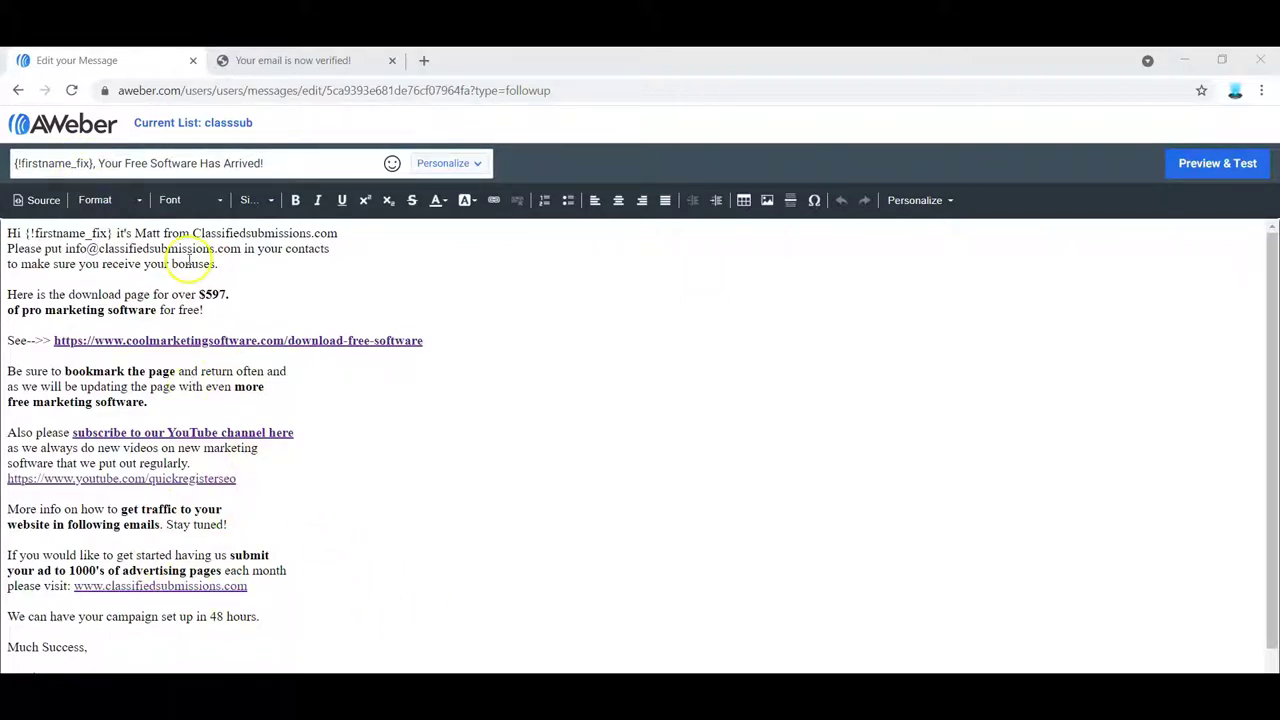
click(20, 92)
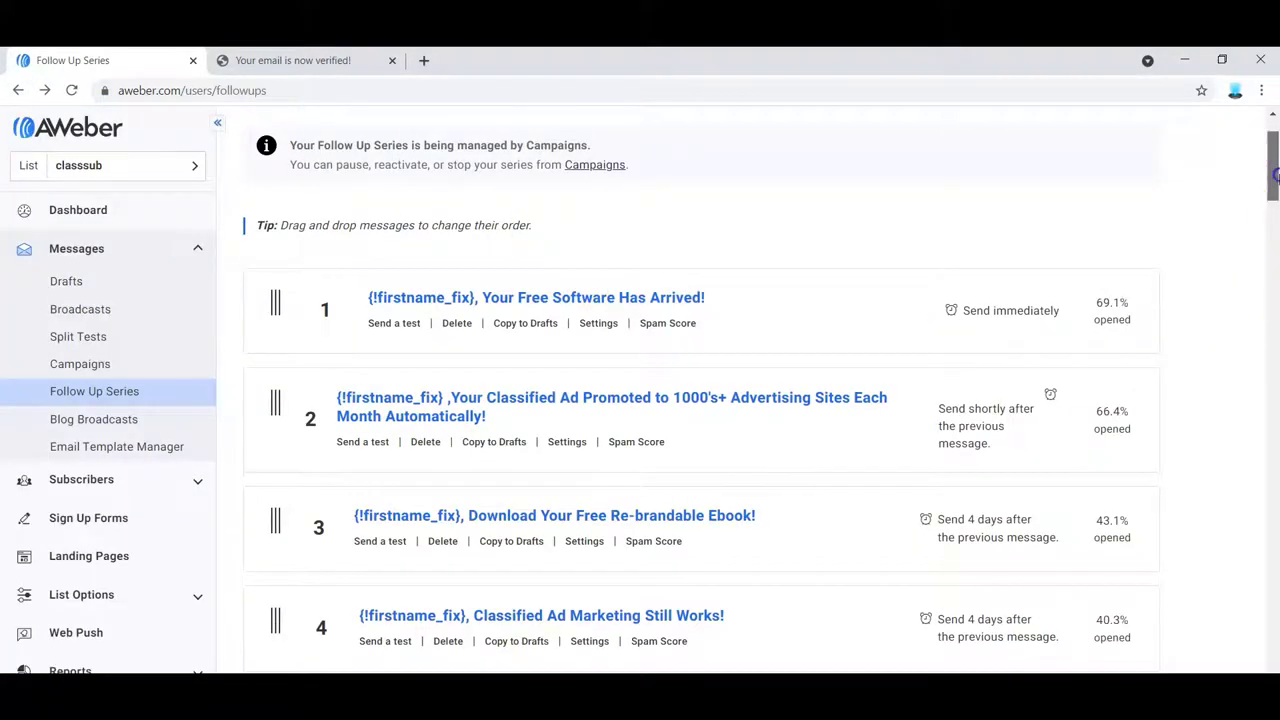
- Scroll through the classsub follow-up messages, reviewing messages 3 and 4 sent 4 days apart
drag(1272, 172, 1271, 180)
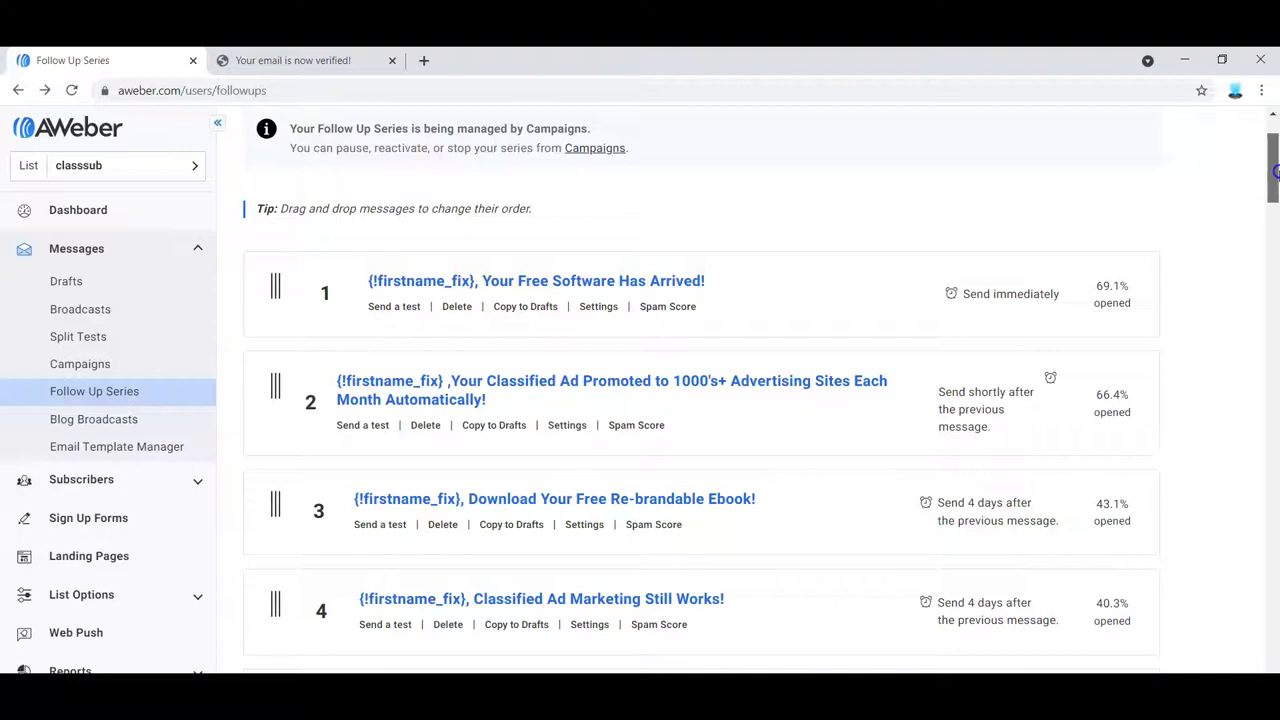
drag(1275, 170, 1275, 172)
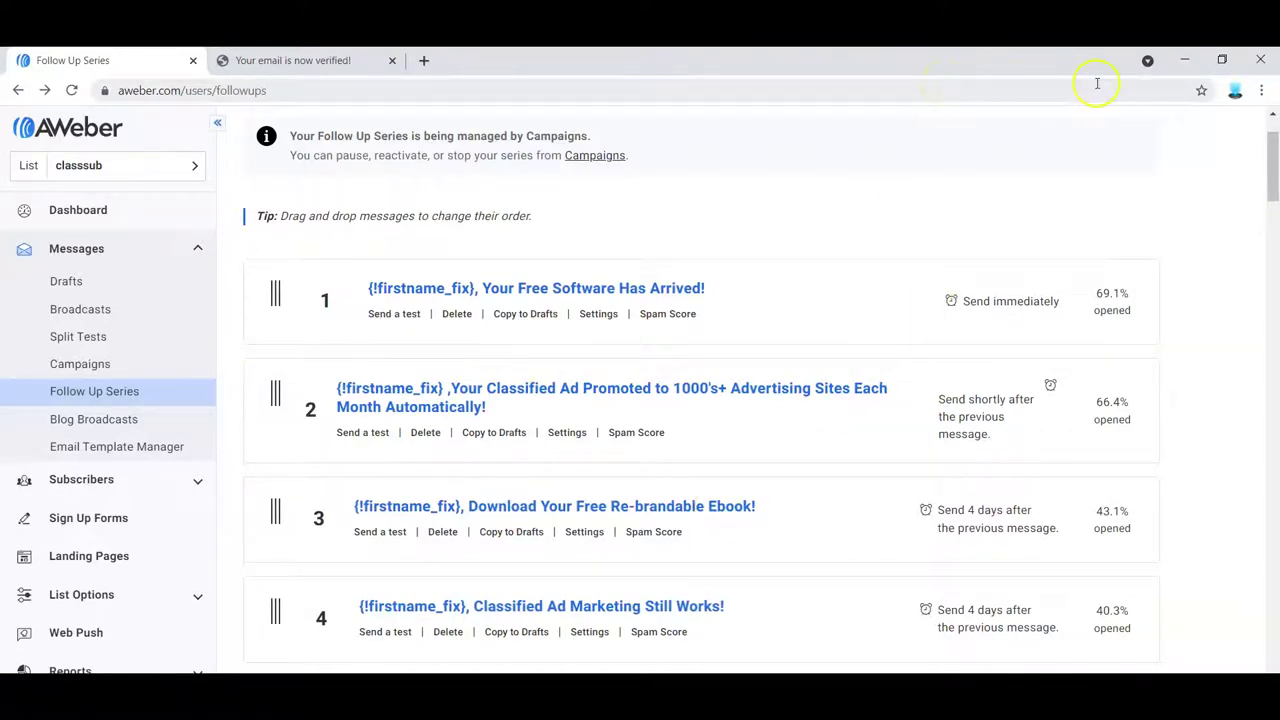
drag(1276, 165, 1276, 166)
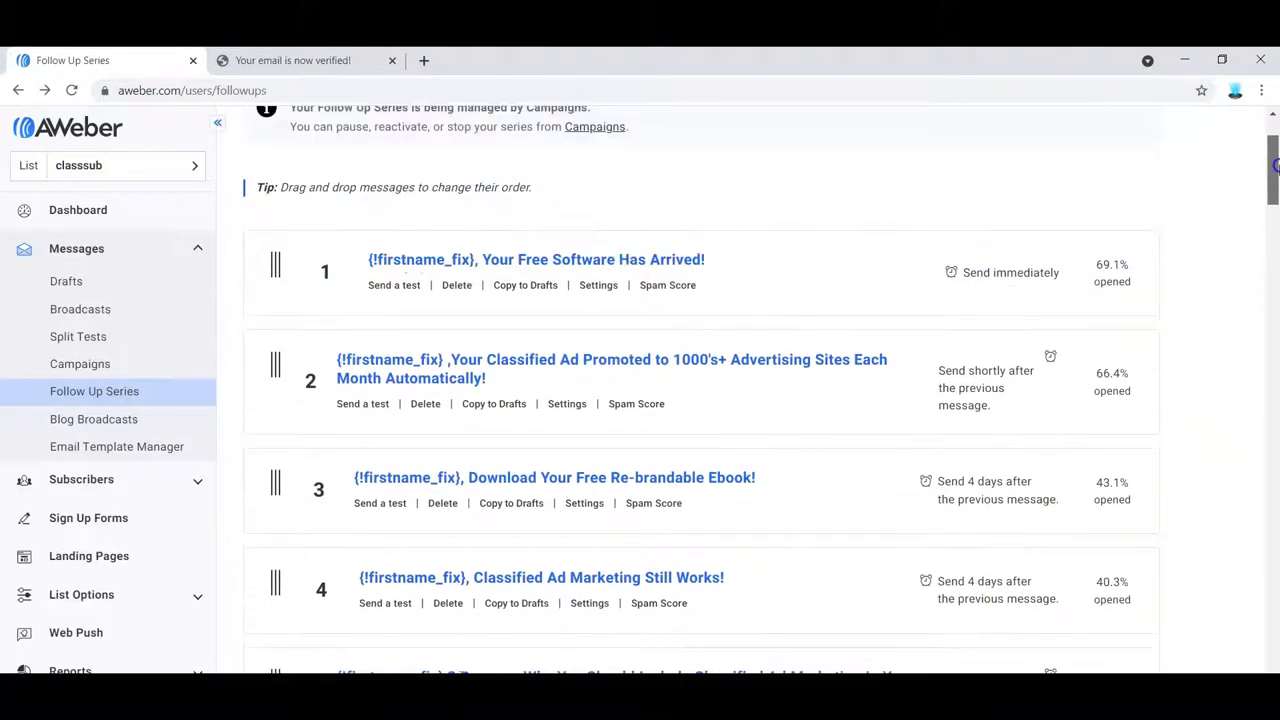
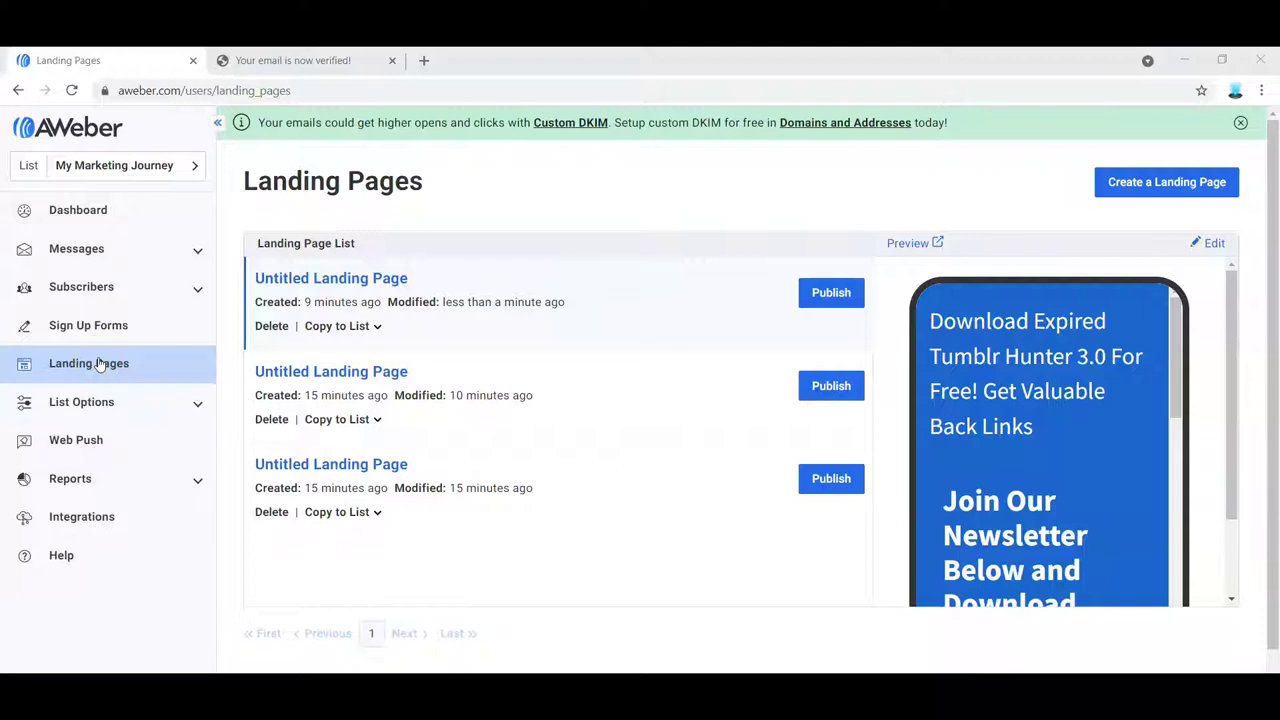
- Create a new landing page from the blue Book Promotion template in the Opt In templates
click(98, 364)
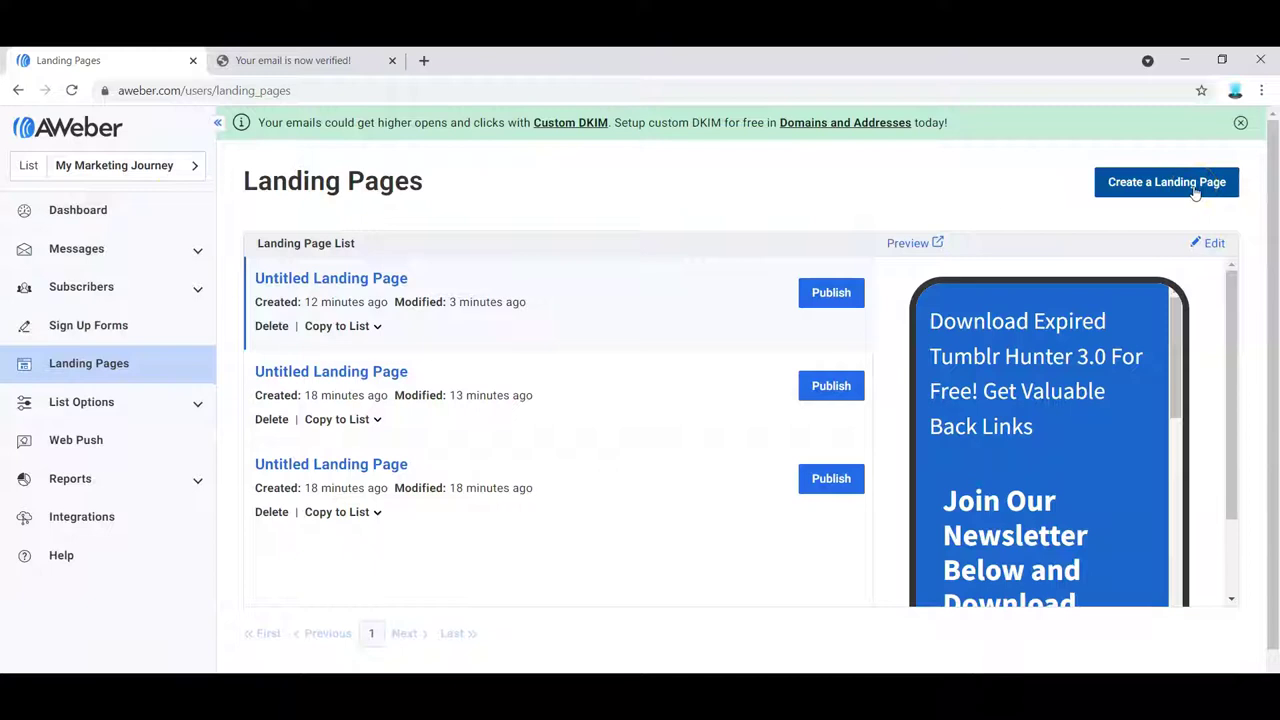
click(1192, 188)
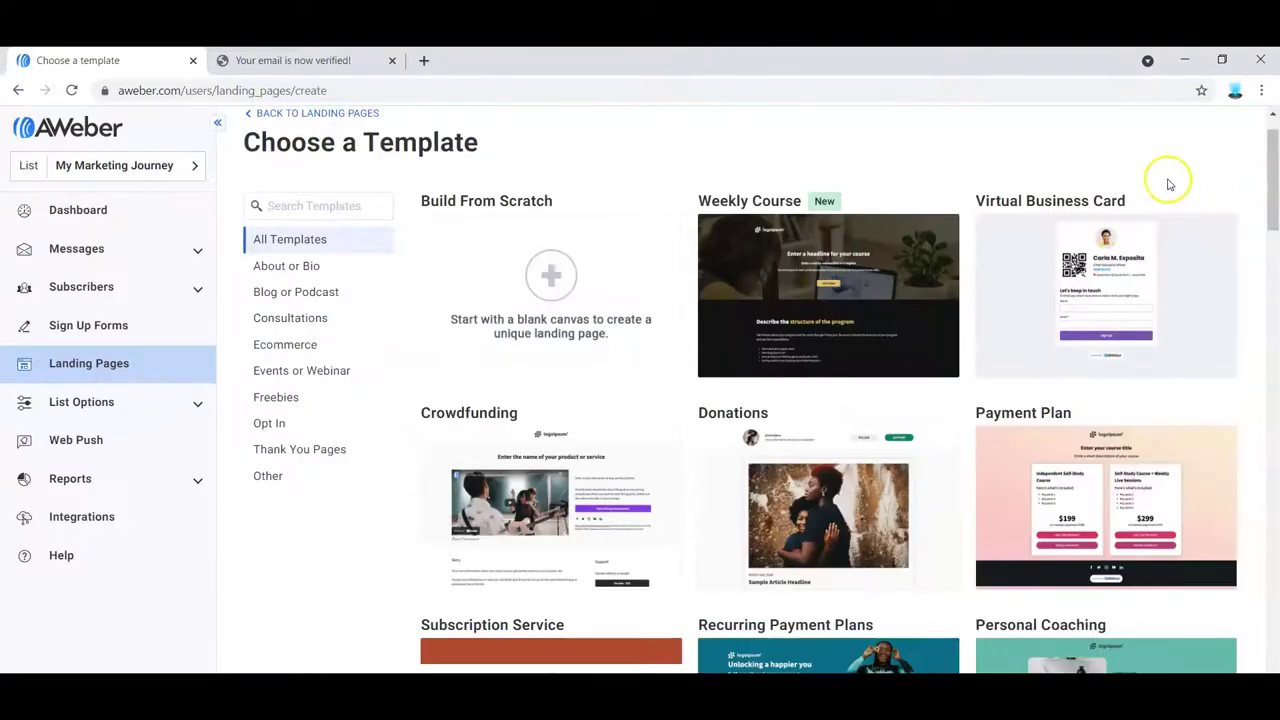
click(268, 428)
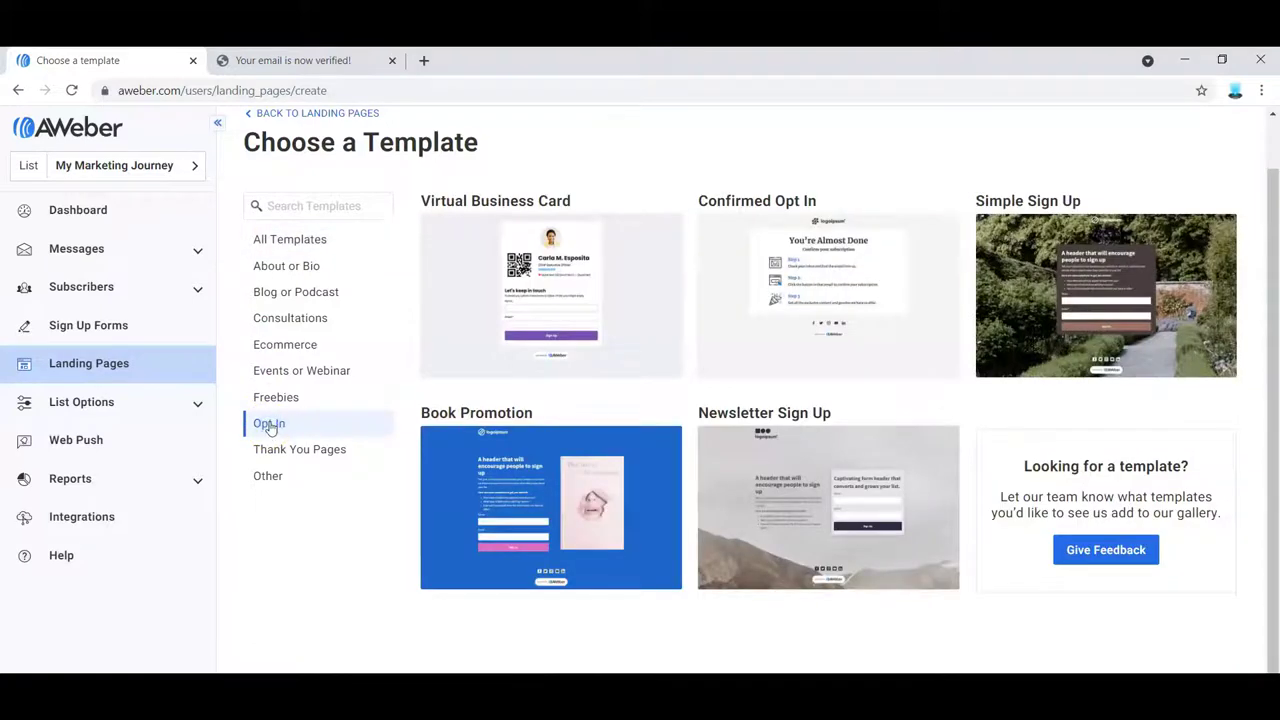
mouse_move(598, 495)
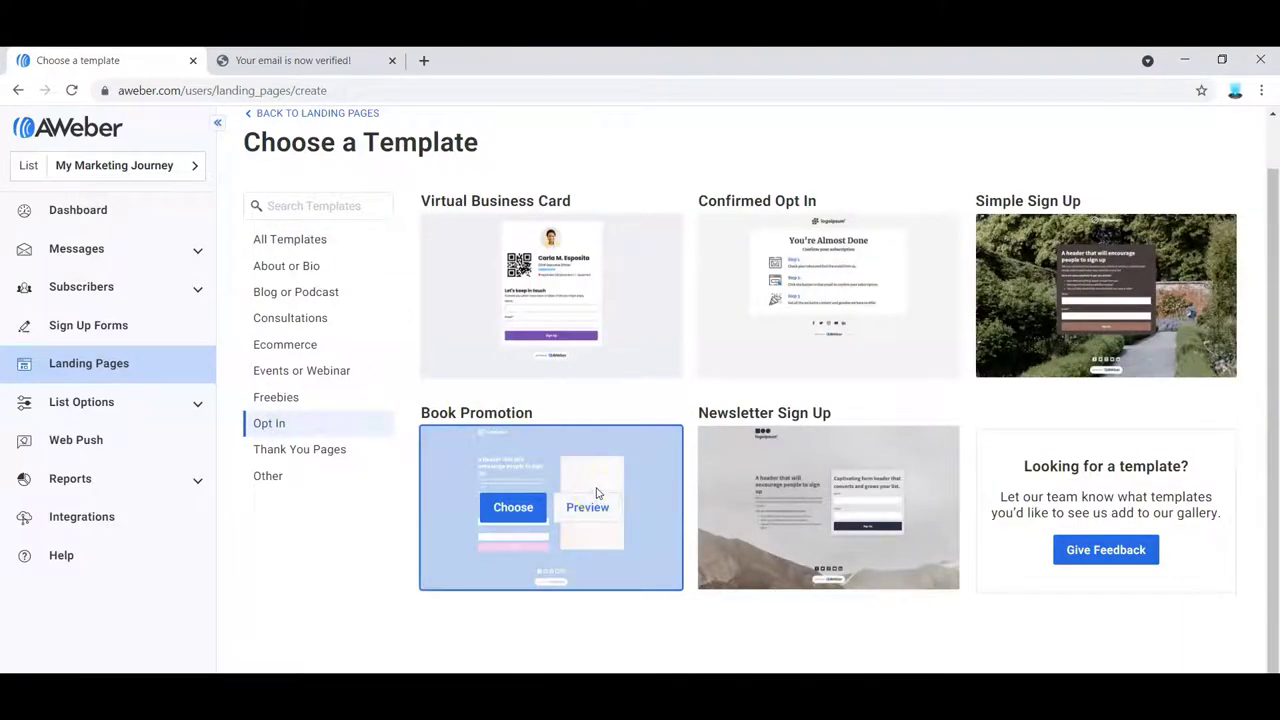
click(515, 511)
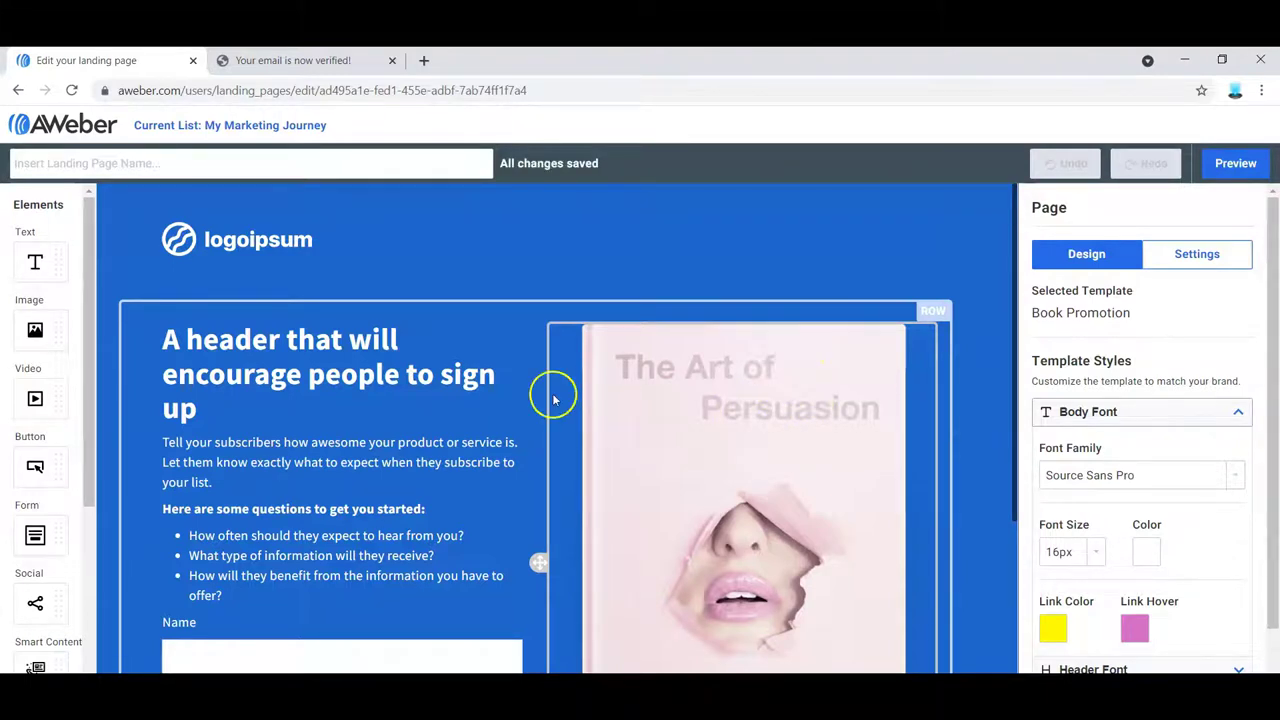
click(815, 509)
- Replace the book cover picture with the uploaded Expired Tumblr Hunter 3.0 image file
click(1073, 276)
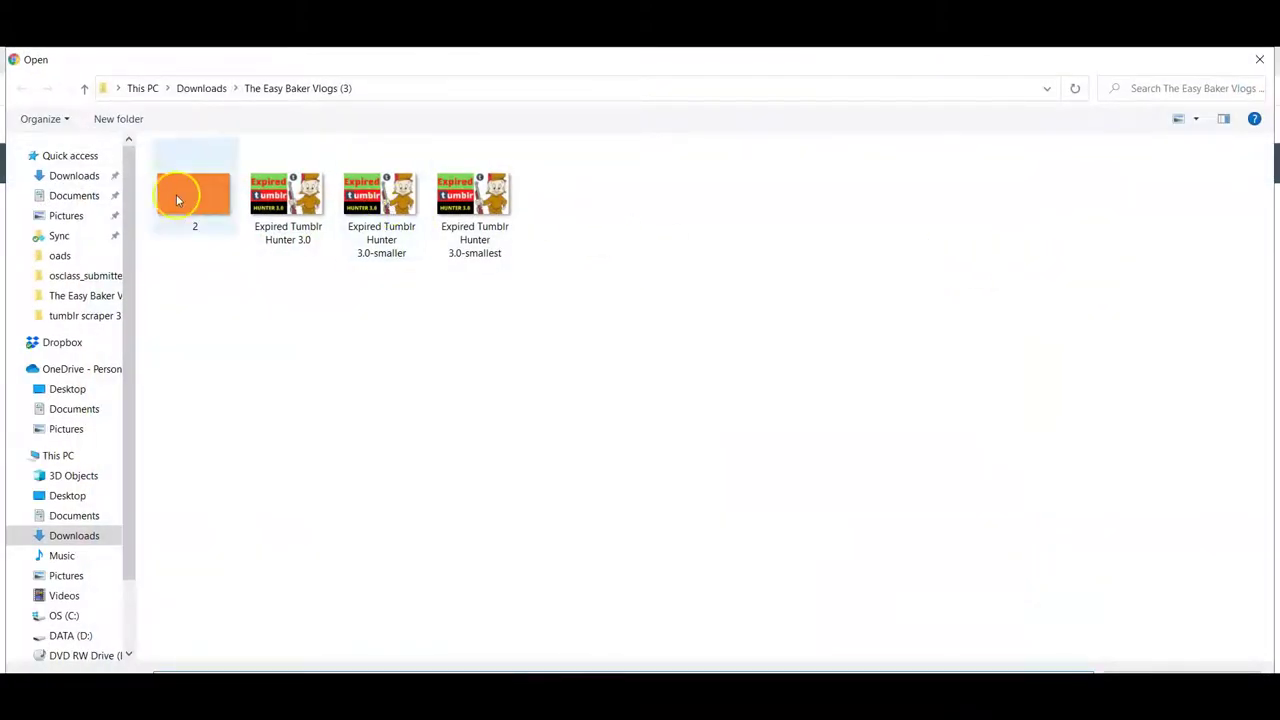
click(288, 195)
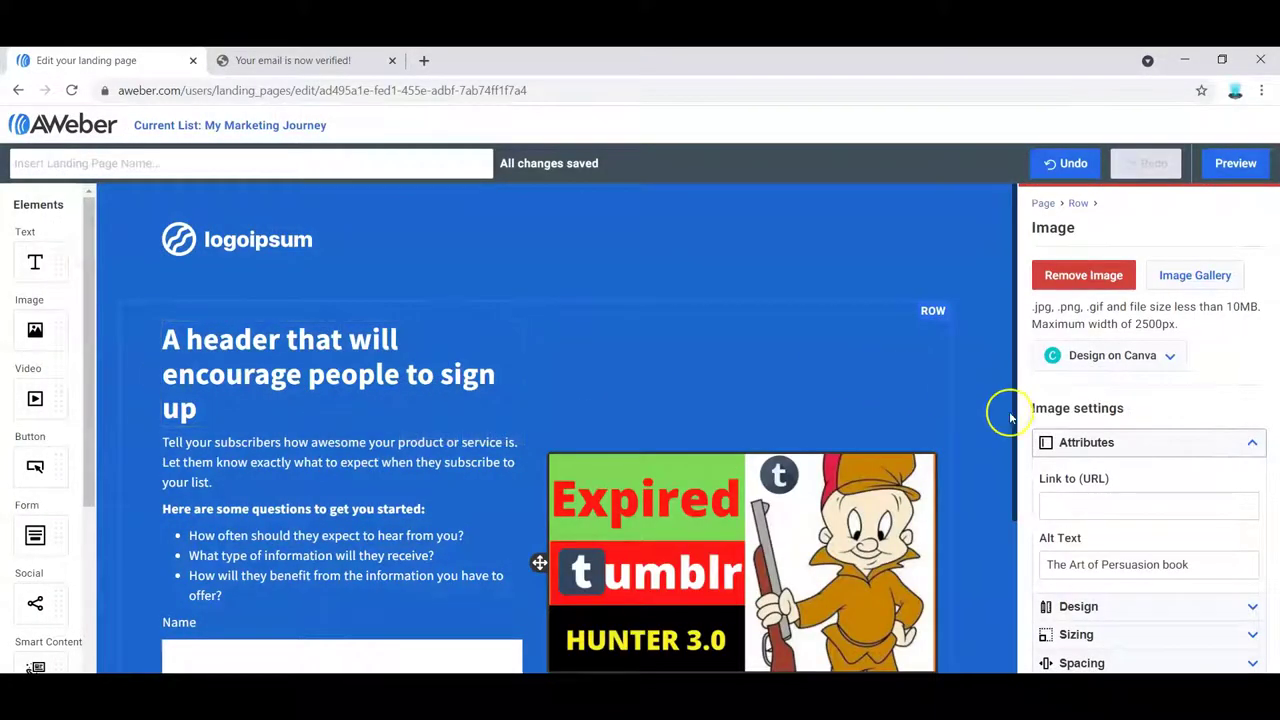
scroll(1006, 414, down, 2)
scroll(1015, 437, up, 2)
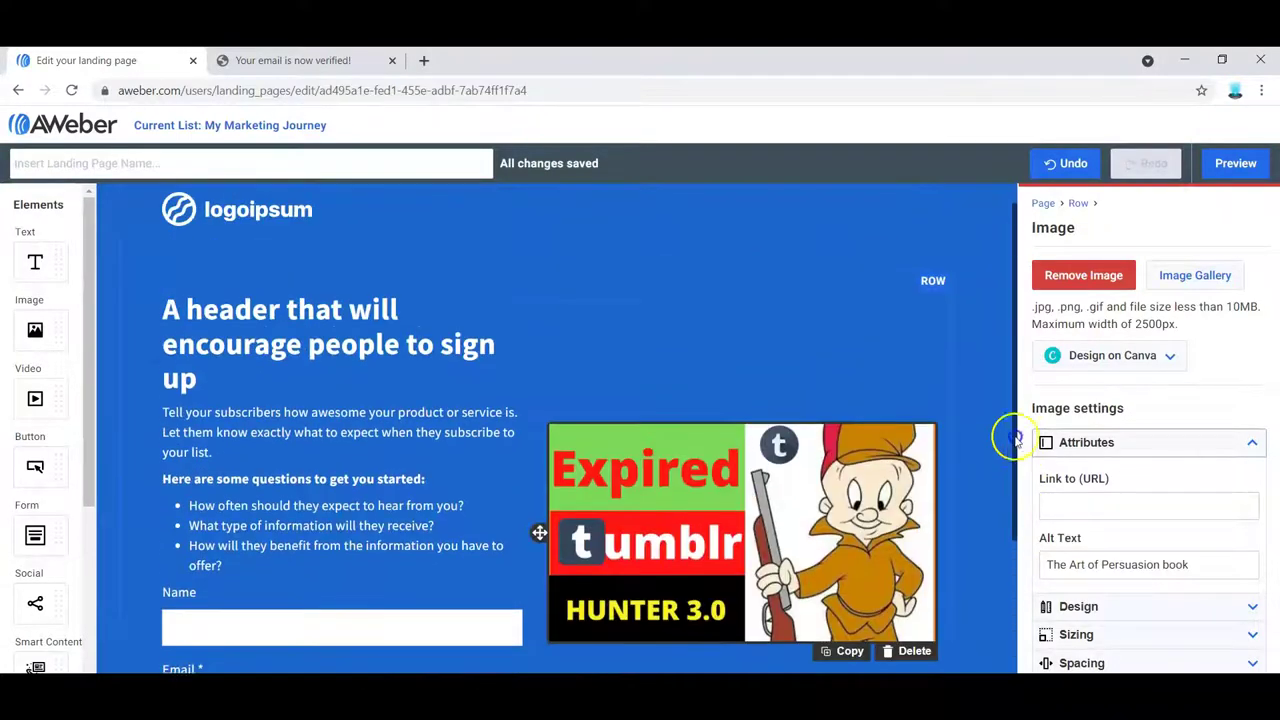
scroll(1015, 437, up, 1)
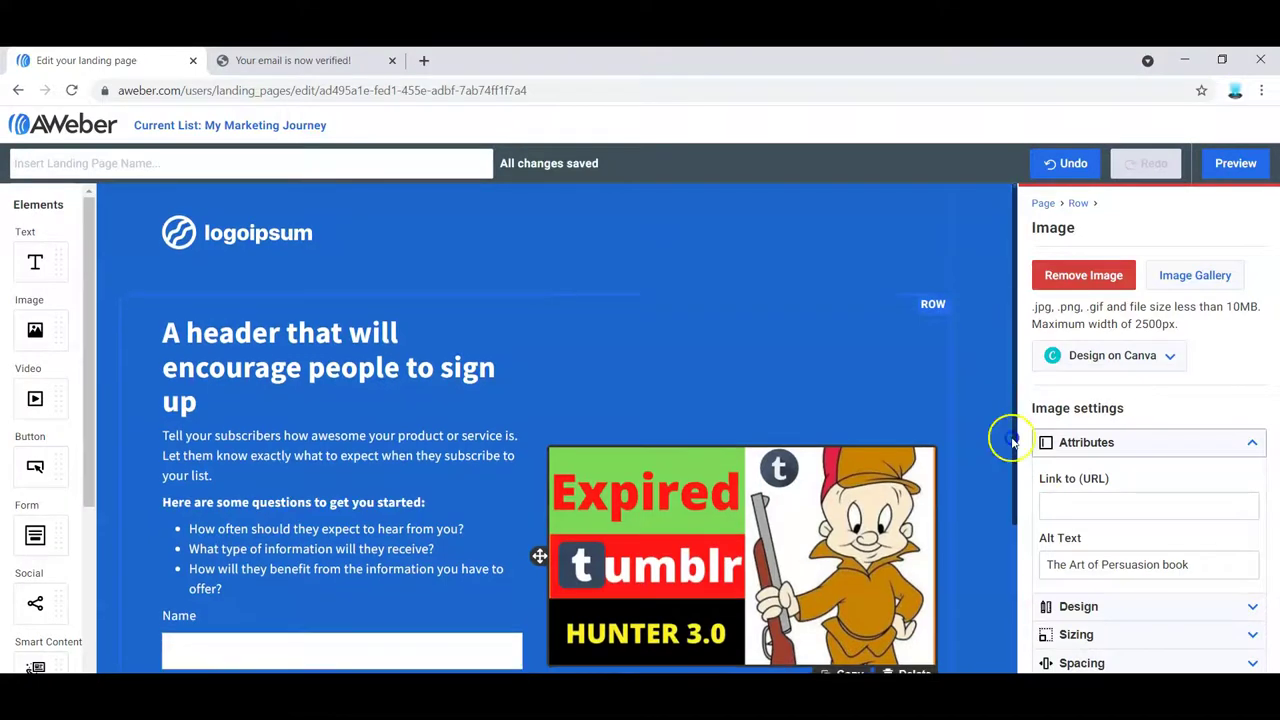
drag(1006, 434, 1020, 535)
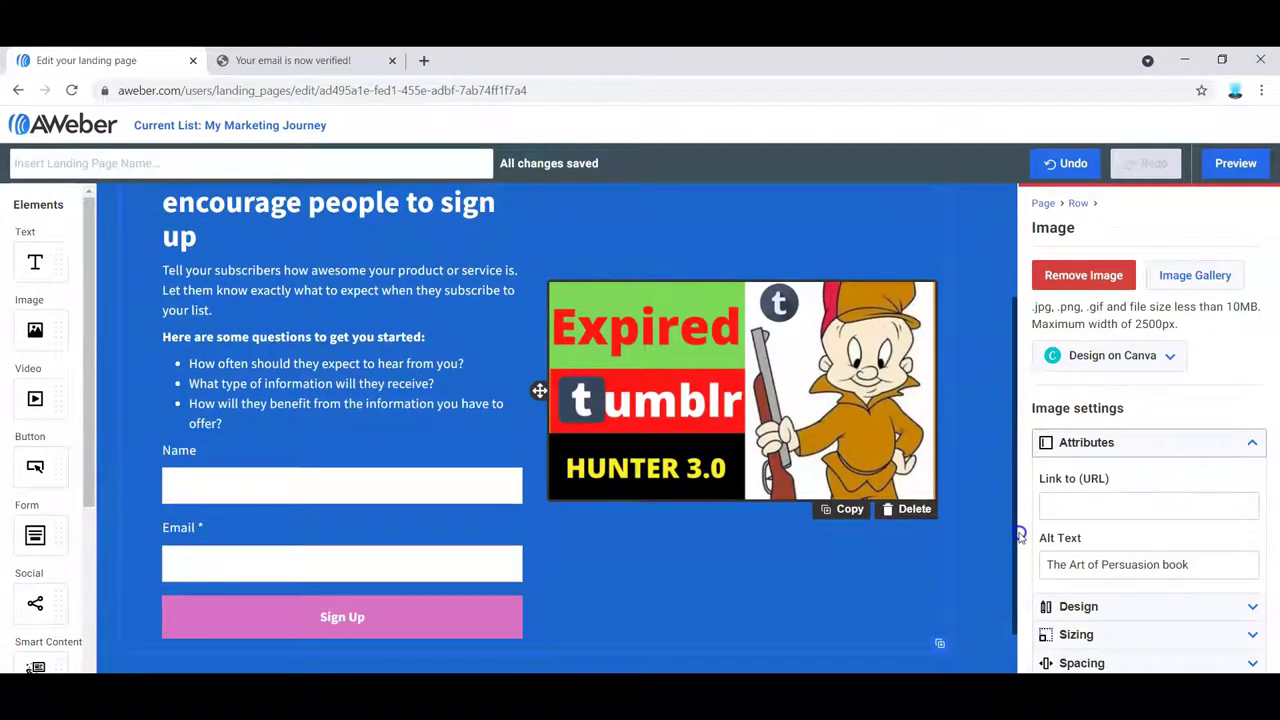
- Replace the old heading text with 'Join my newsletter and download free software'
drag(1018, 520, 1017, 477)
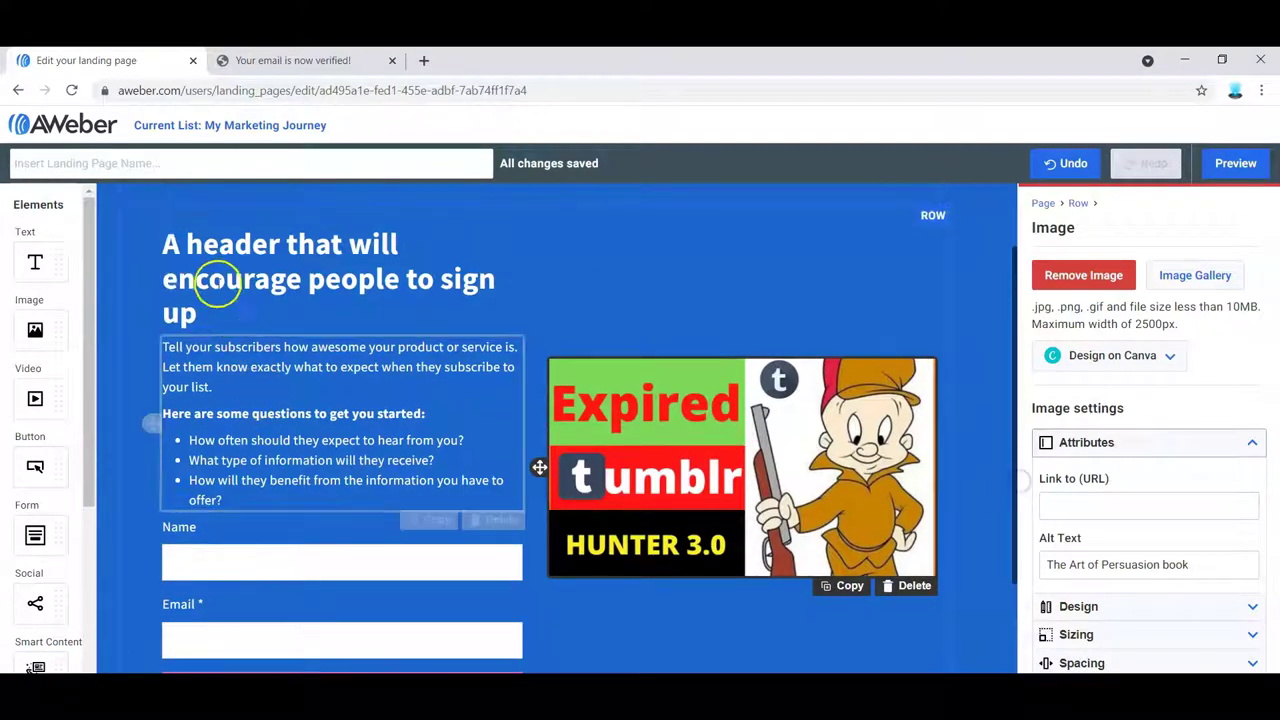
click(270, 280)
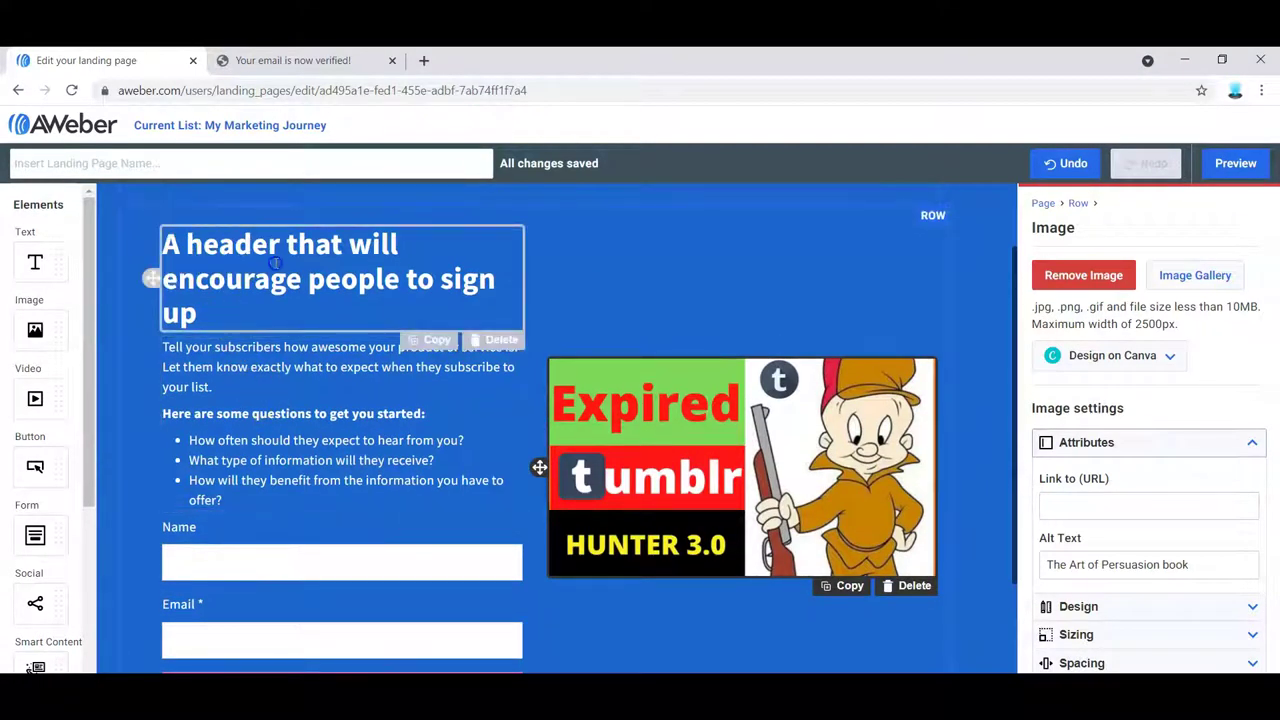
click(216, 312)
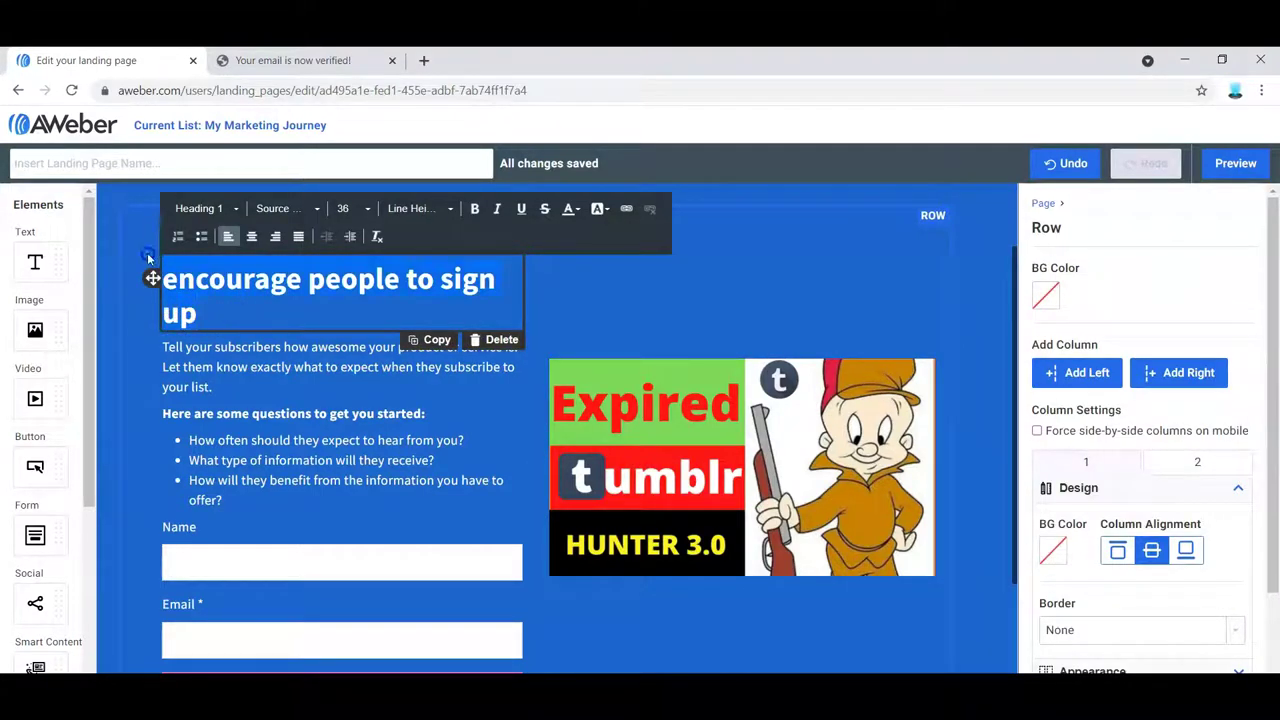
click(210, 238)
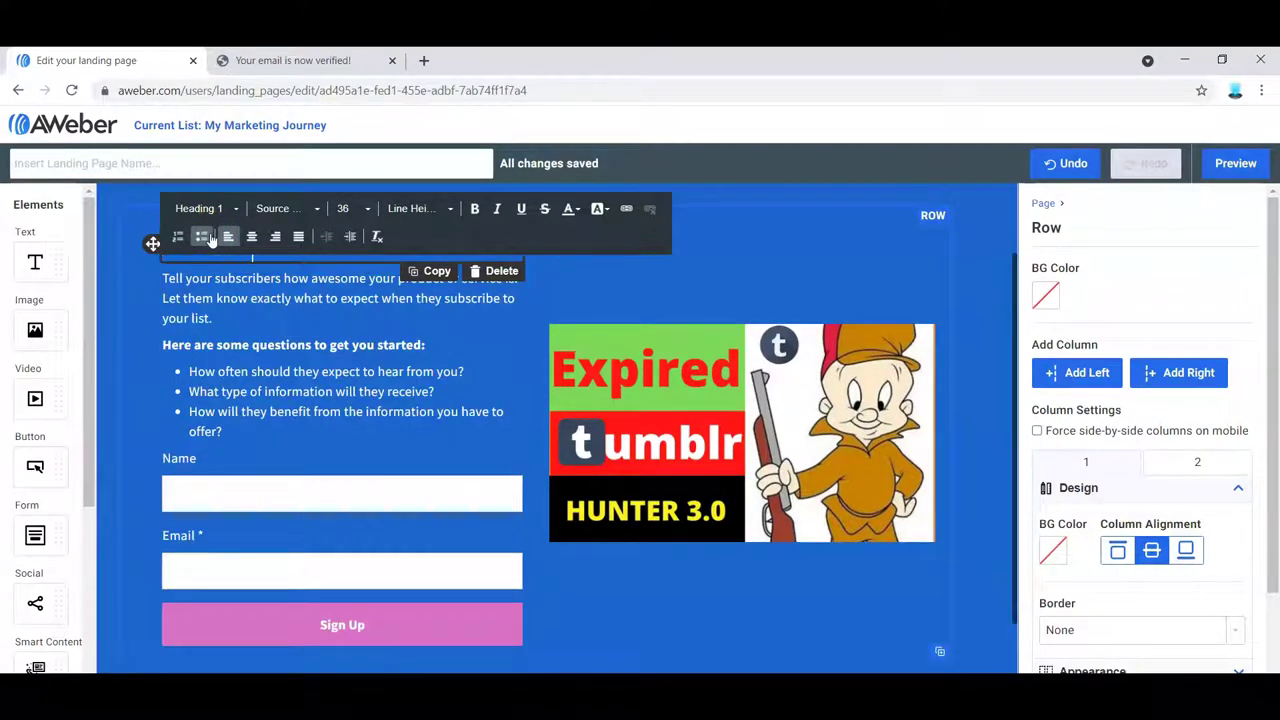
text(Join)
text(wnload free software)
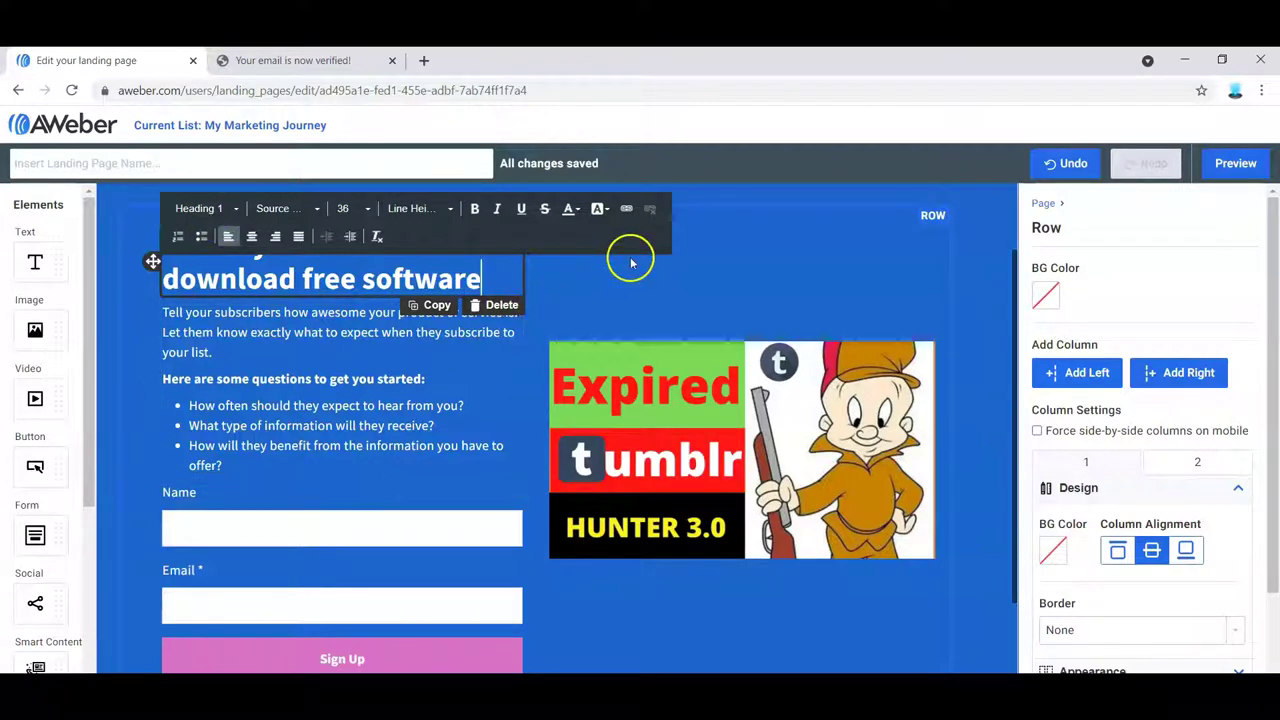
click(600, 275)
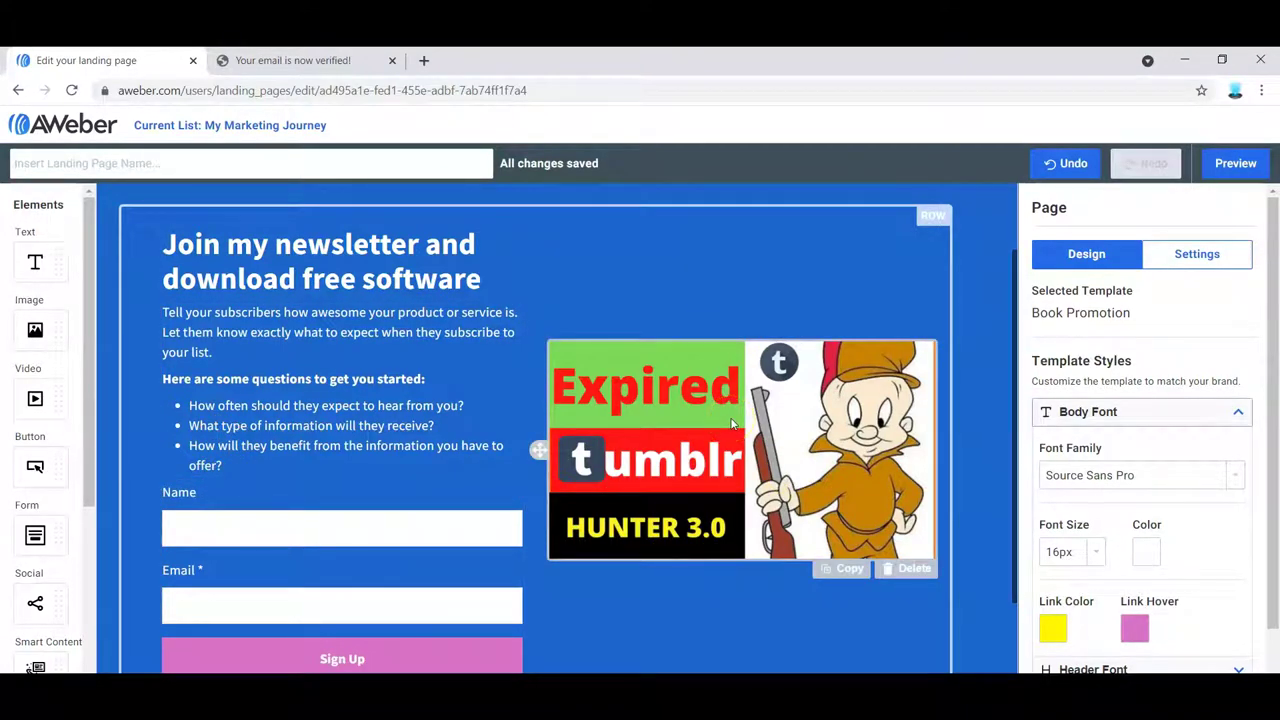
click(114, 168)
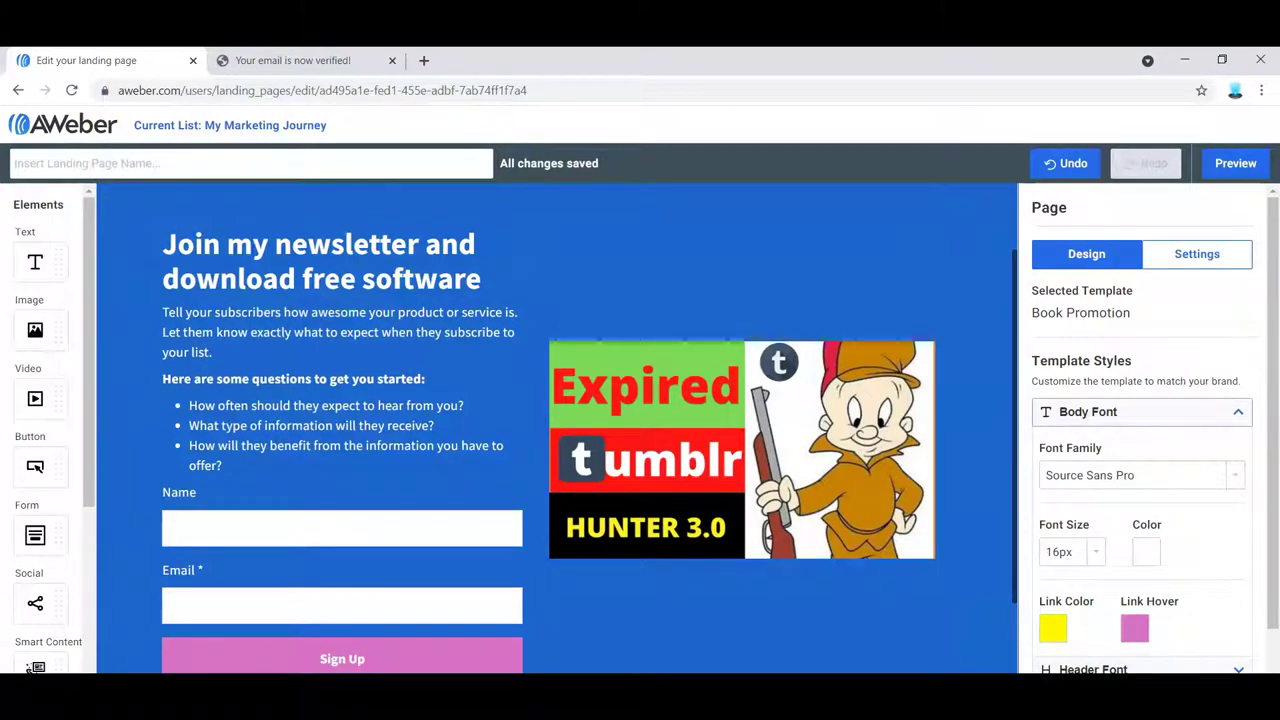
- Go to the Landing Pages list and open the first Untitled Landing Page
click(17, 92)
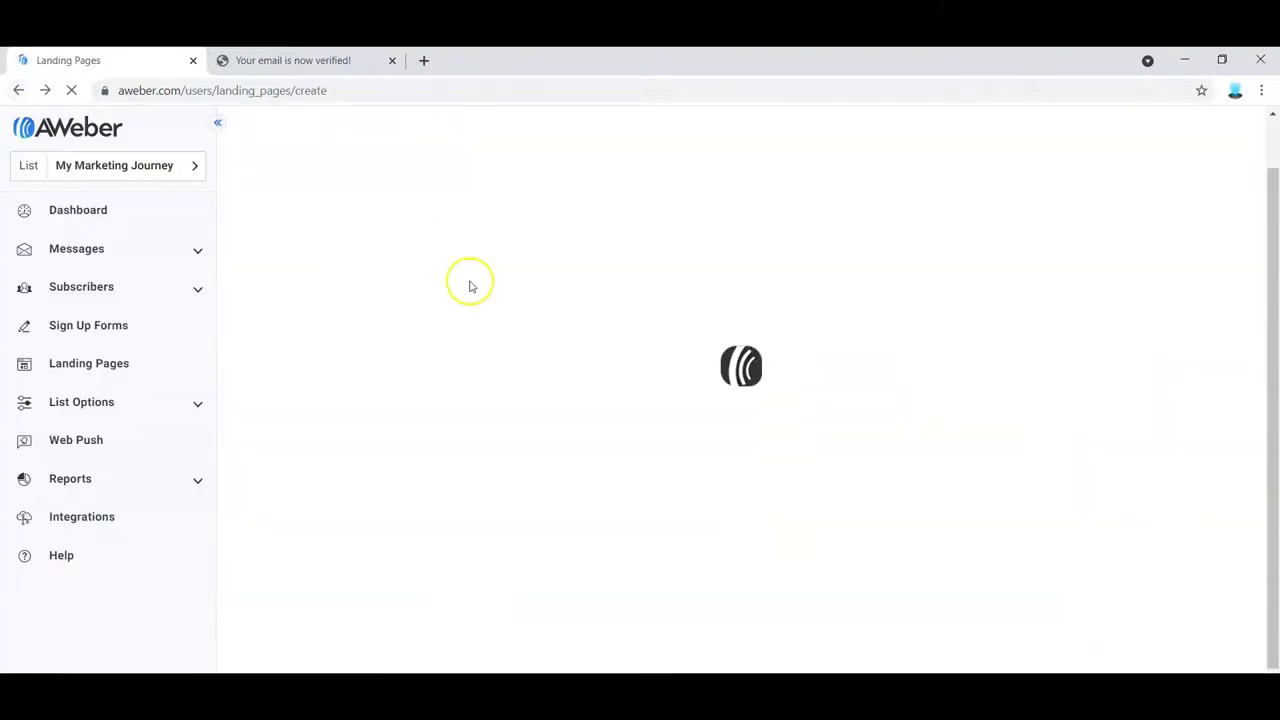
mouse_move(500, 295)
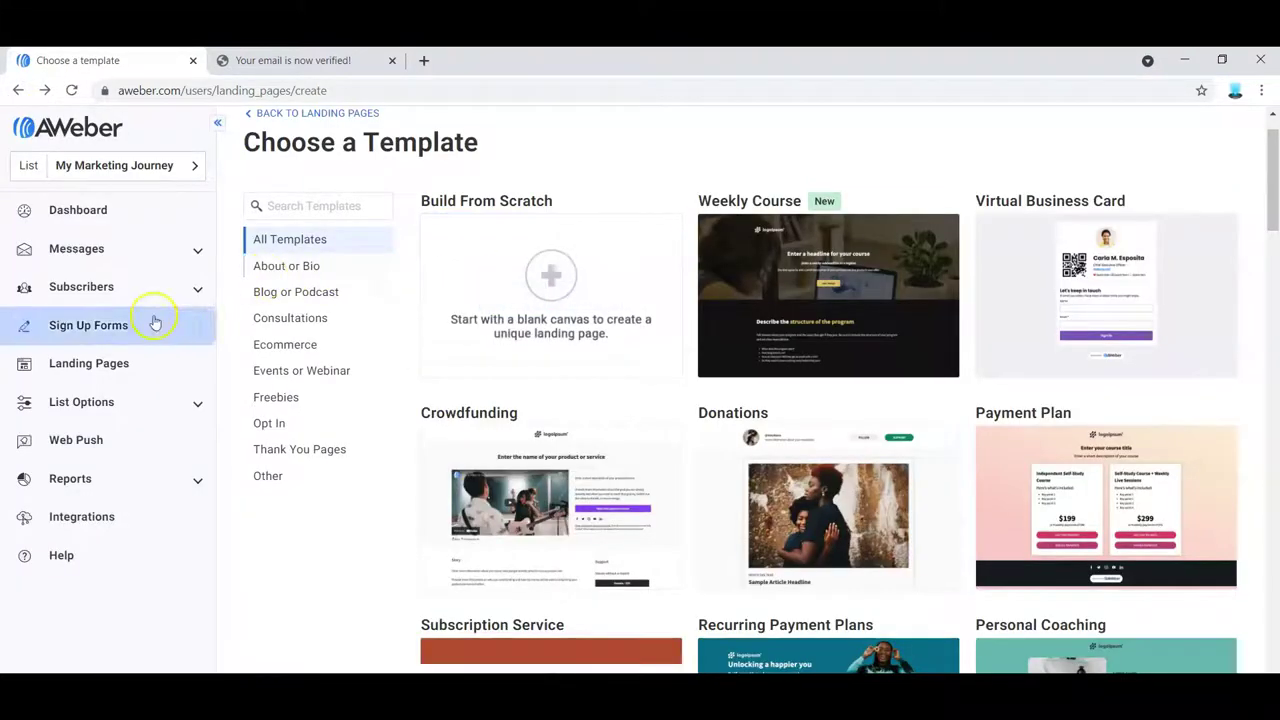
click(104, 373)
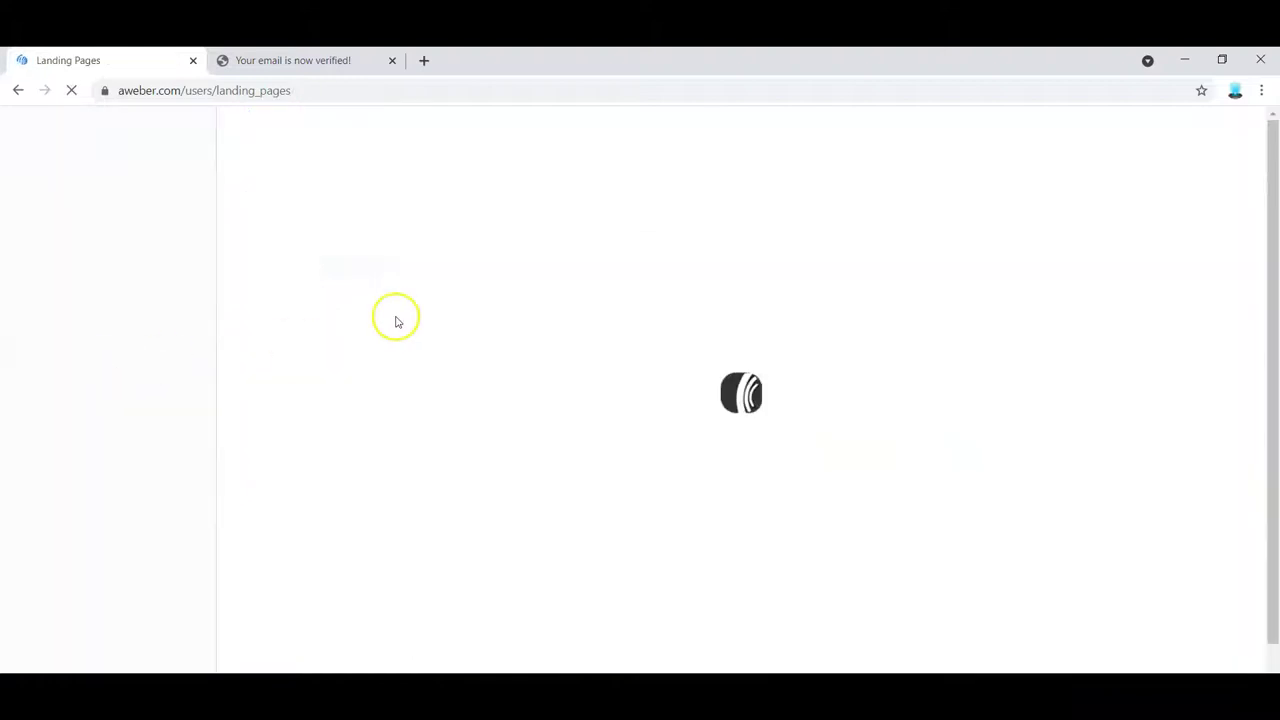
click(352, 280)
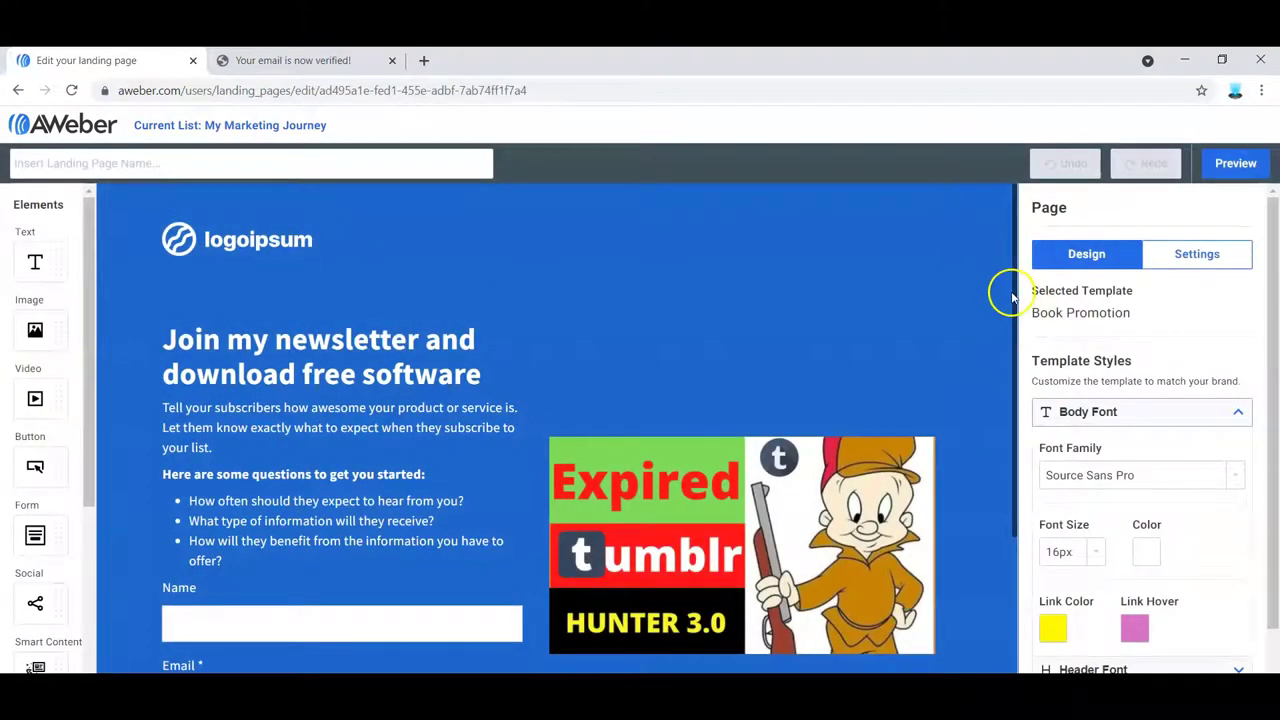
- Delete the logo from the page's top row and return to the Landing Pages list
click(256, 250)
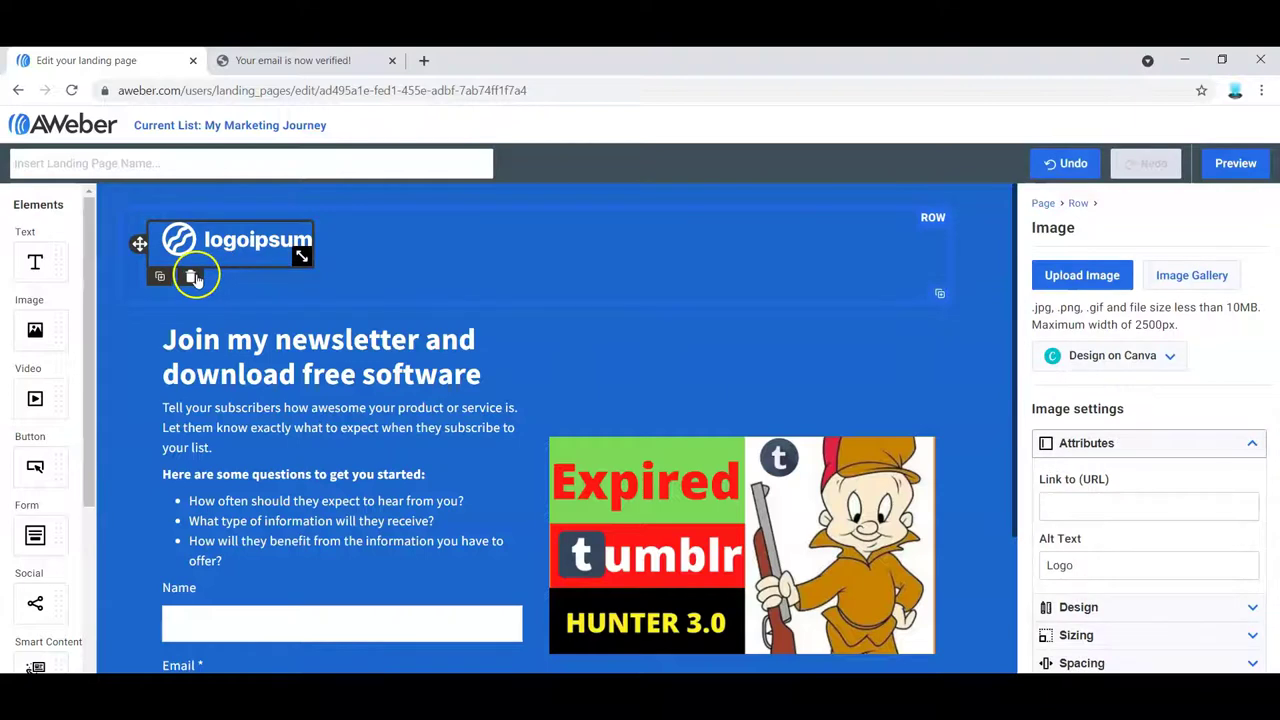
click(192, 277)
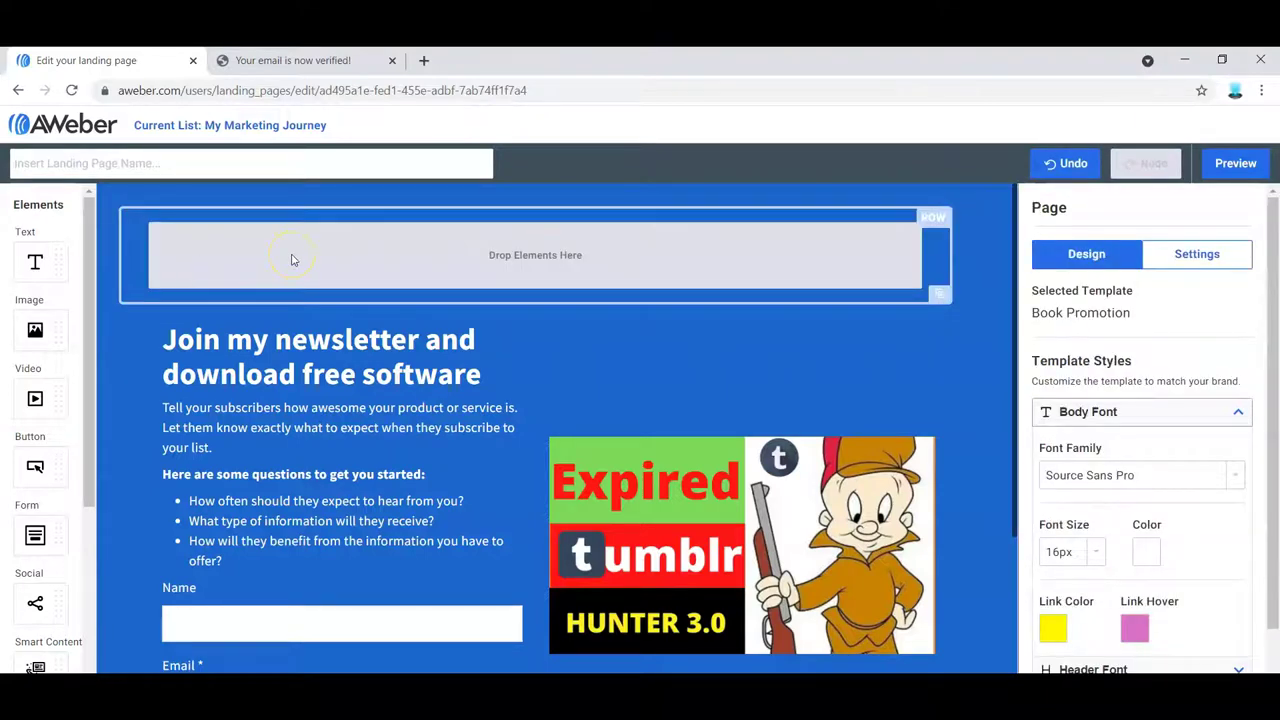
click(18, 90)
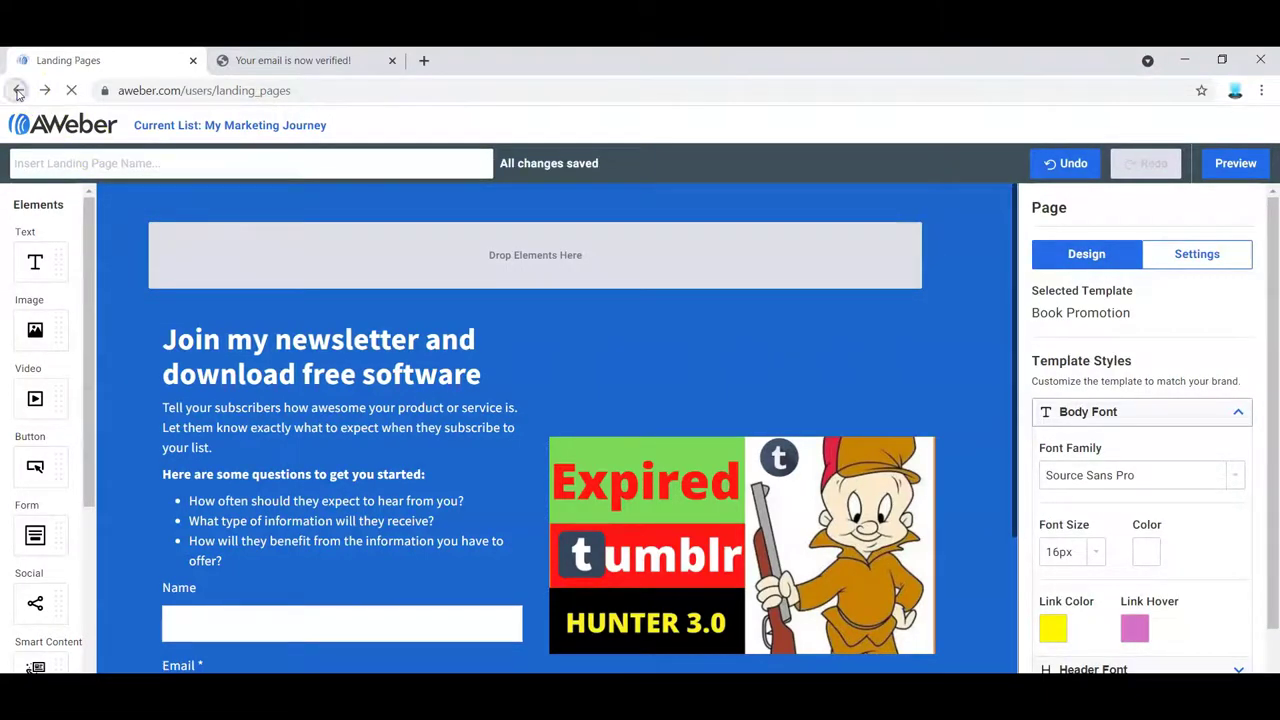
click(373, 369)
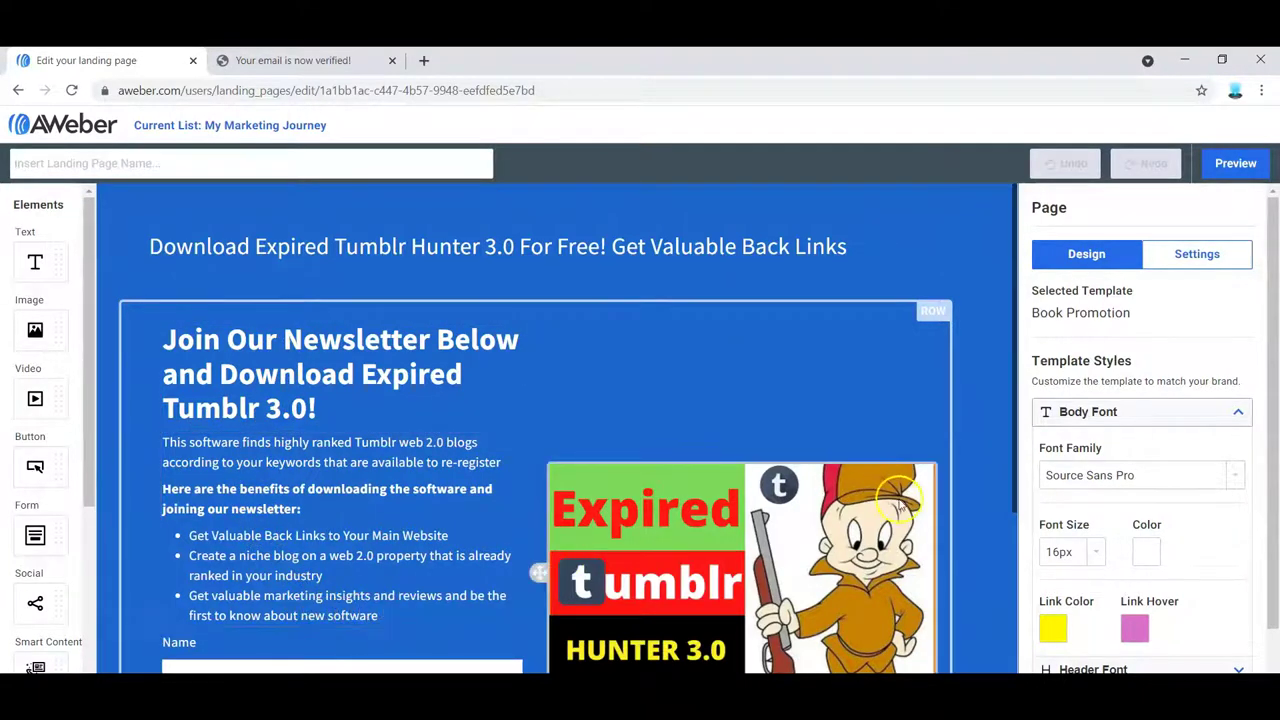
- Remove the powered by AWeber badge row from the Expired Tumblr Hunter page's footer
drag(1014, 494, 1013, 662)
scroll(1000, 600, up, 5)
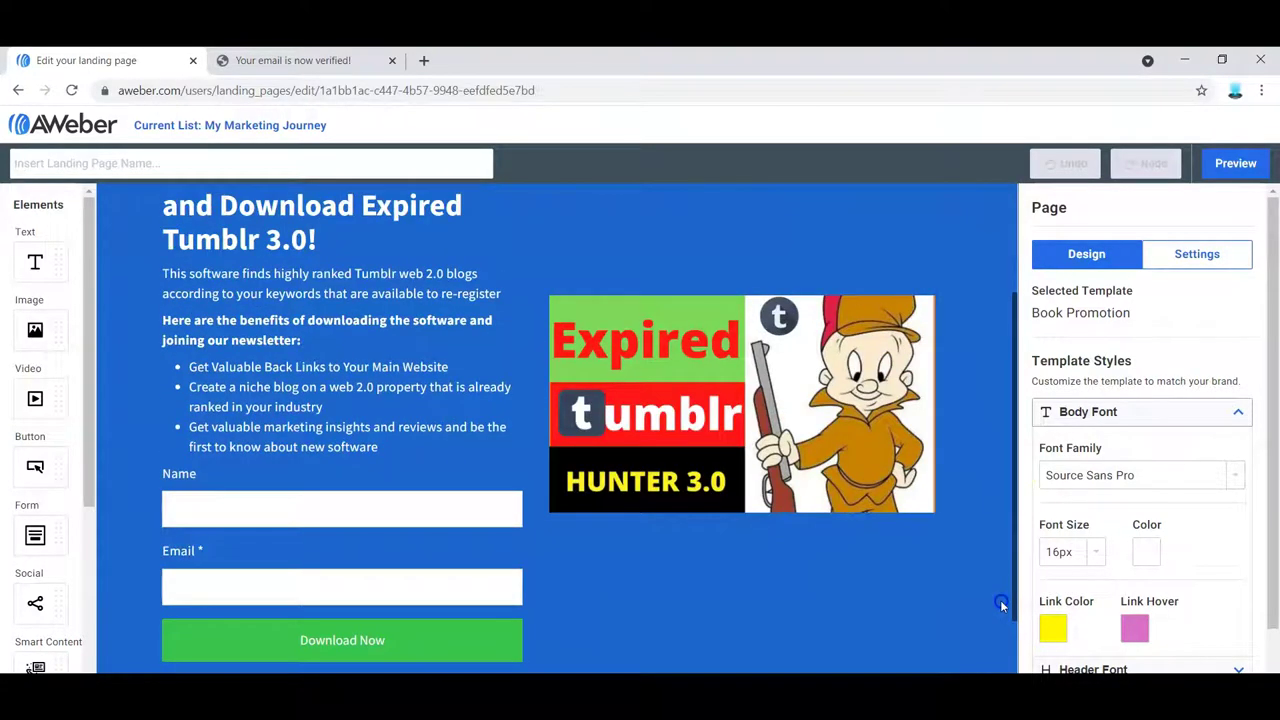
scroll(990, 500, down, 3)
scroll(1003, 634, up, 3)
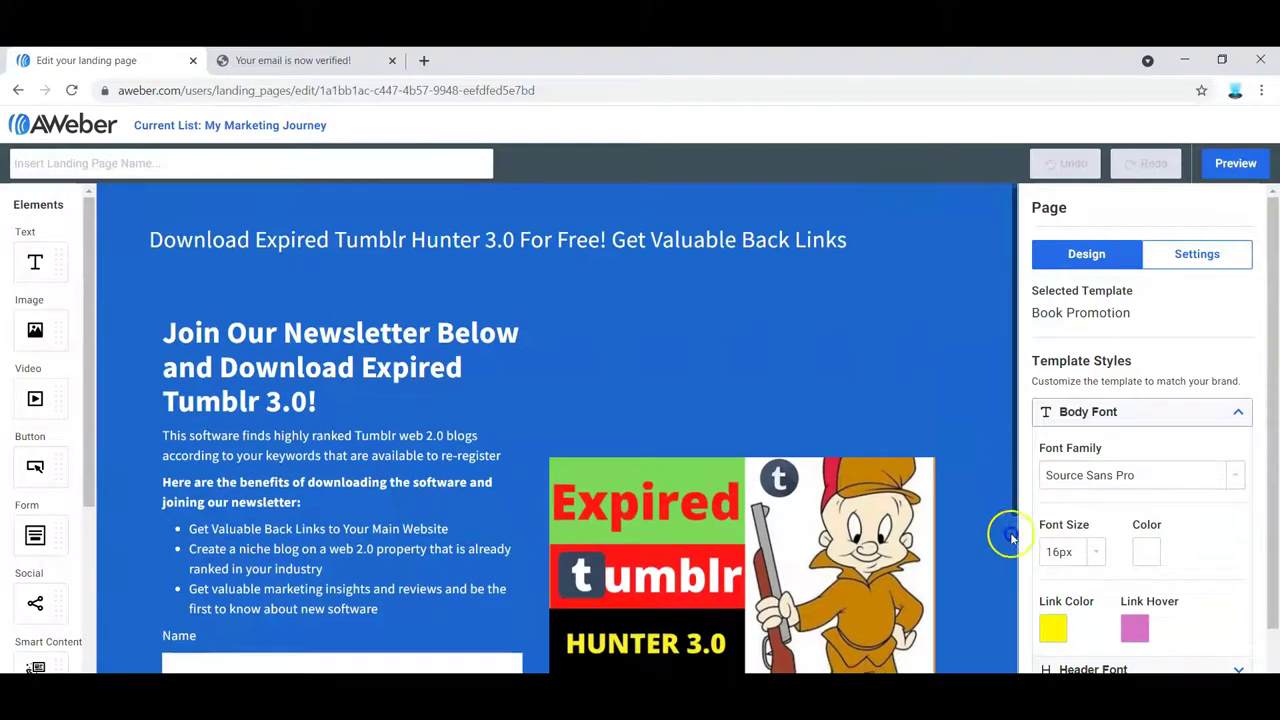
scroll(1017, 634, down, 3)
scroll(1021, 640, down, 1)
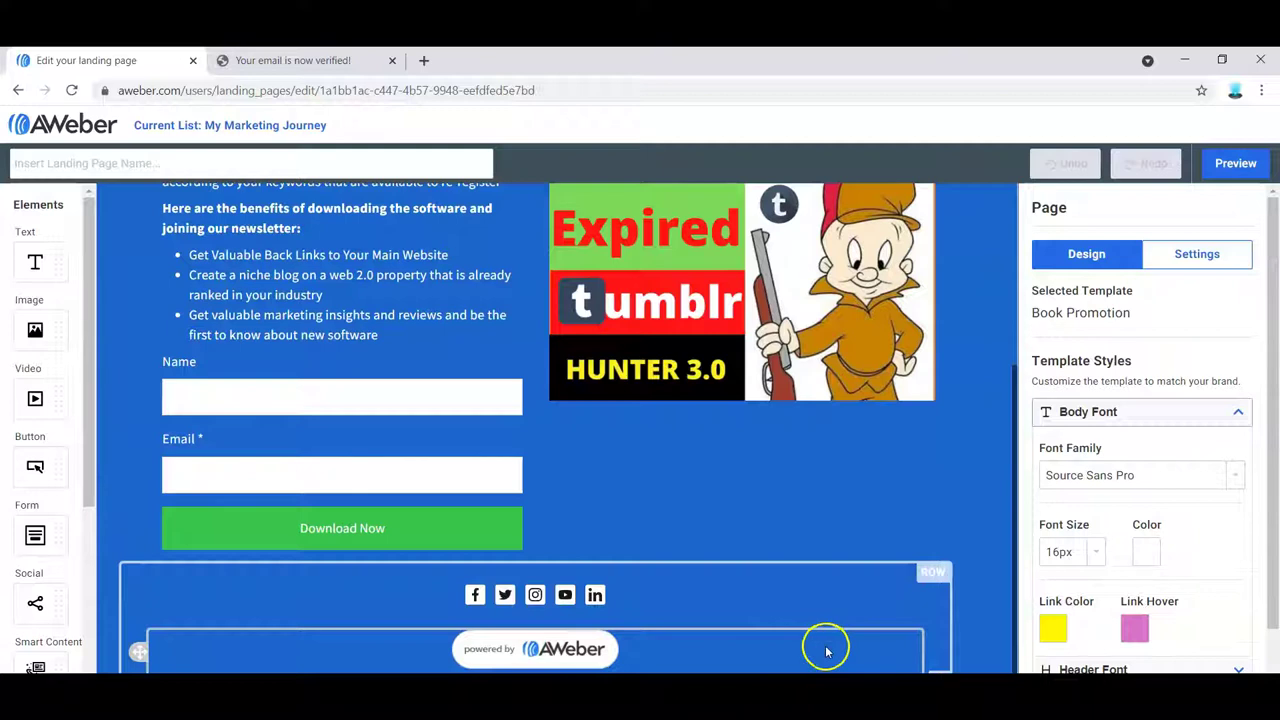
key(Delete)
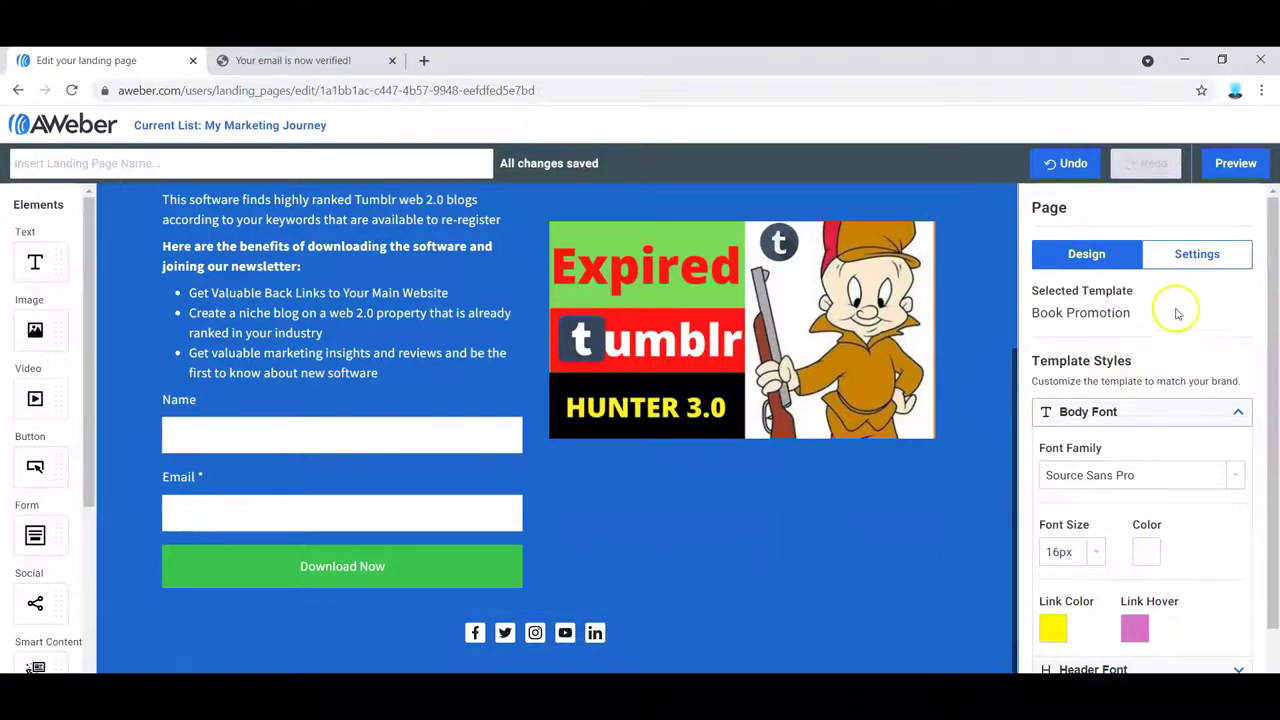
click(1236, 165)
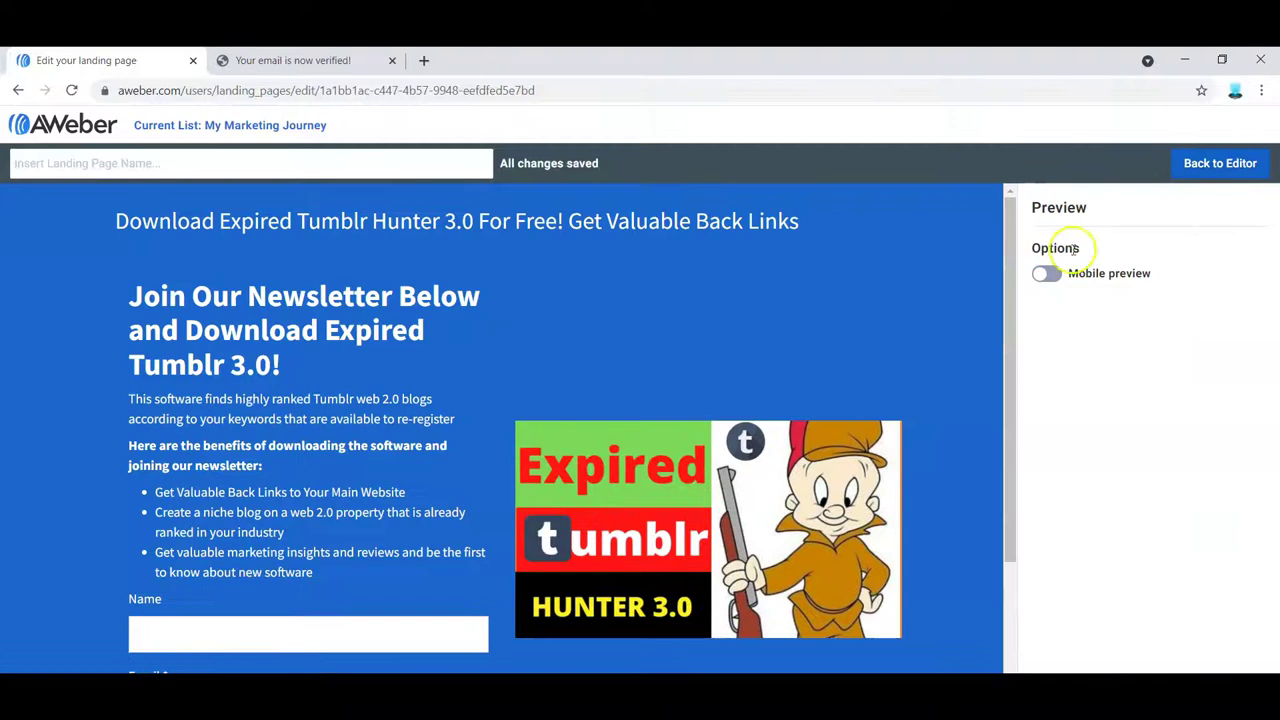
- Check the page in mobile preview, switch back to desktop, and return to Landing Pages
click(1047, 276)
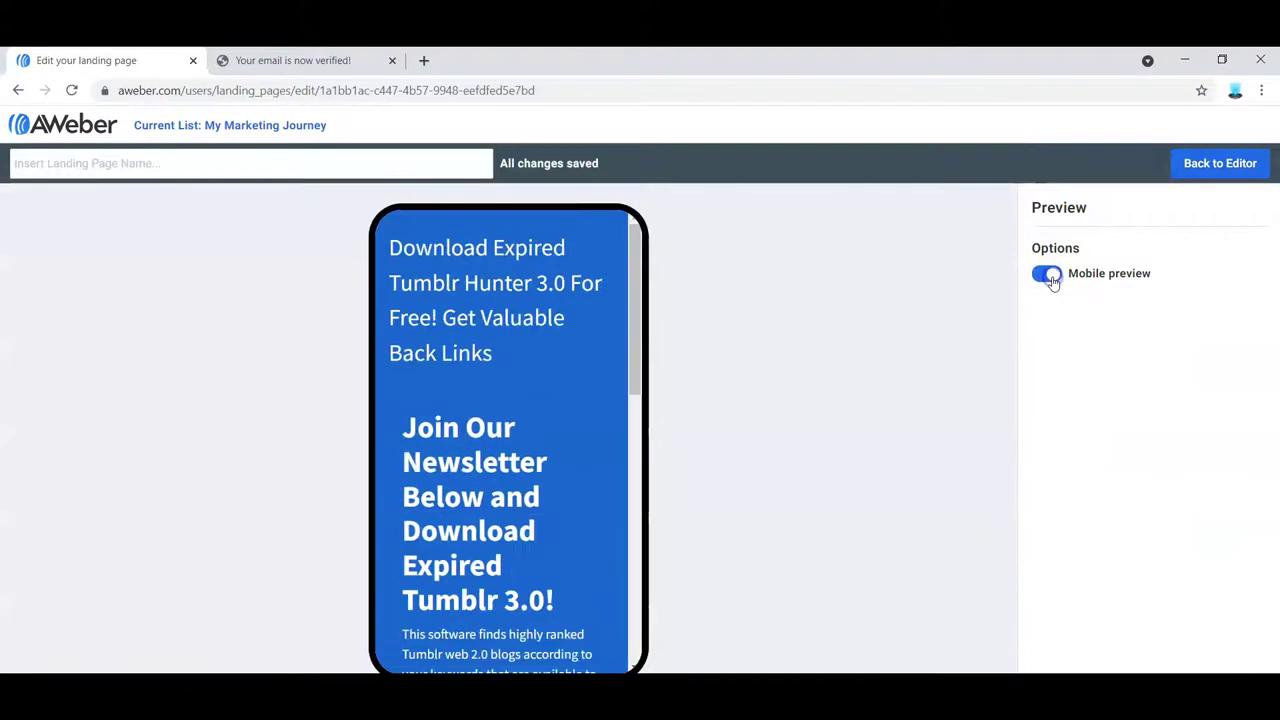
drag(630, 365, 720, 317)
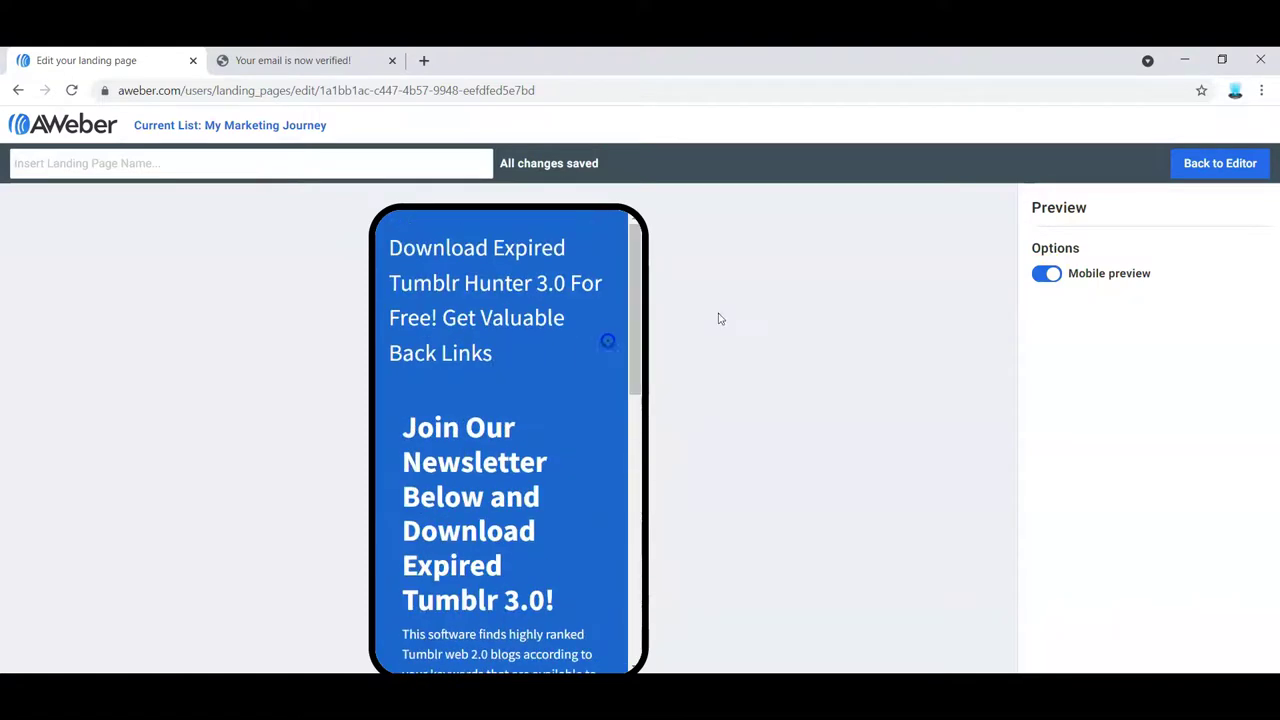
click(1043, 277)
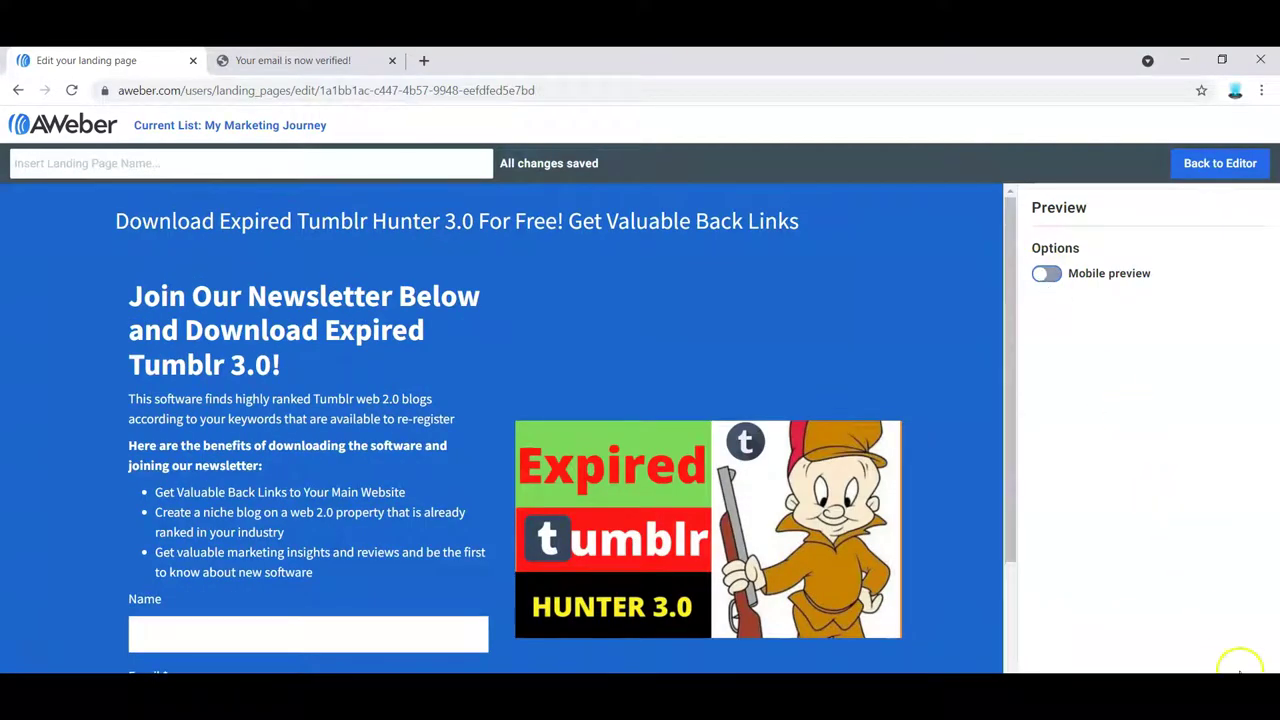
key(alt+Left)
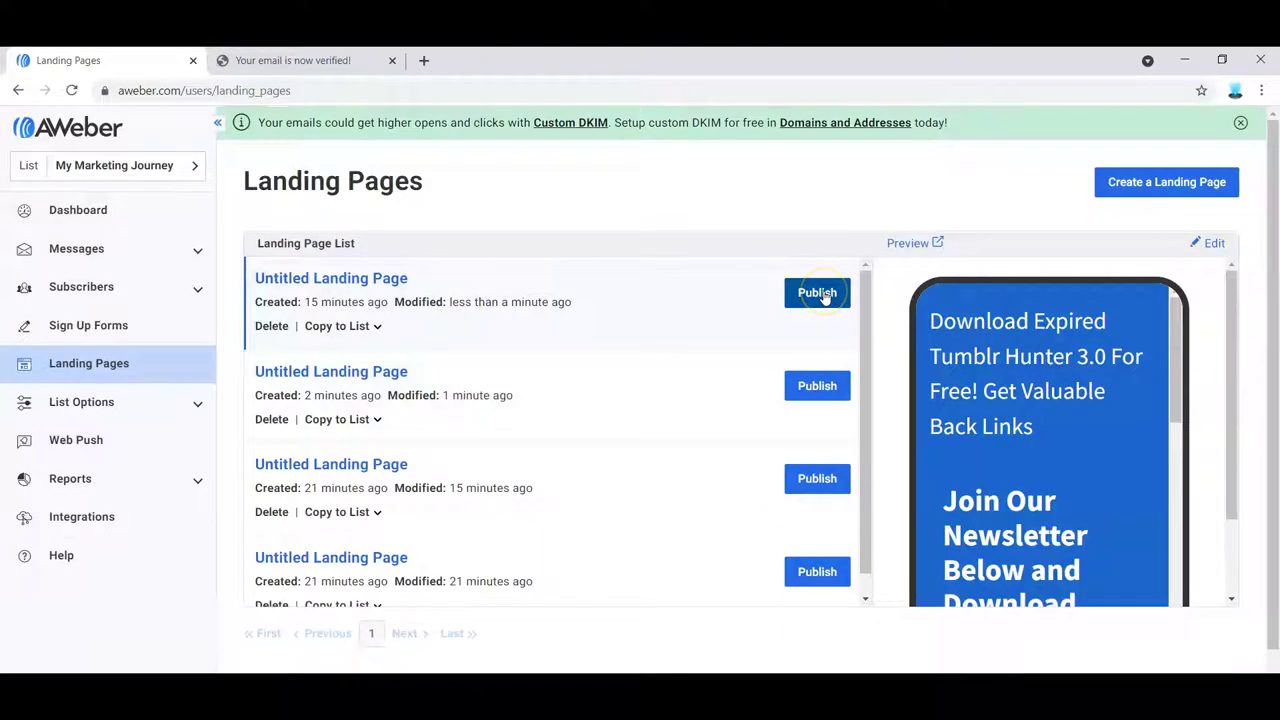
- Reopen the Expired Tumblr Hunter page in the editor and begin entering its page name
click(284, 284)
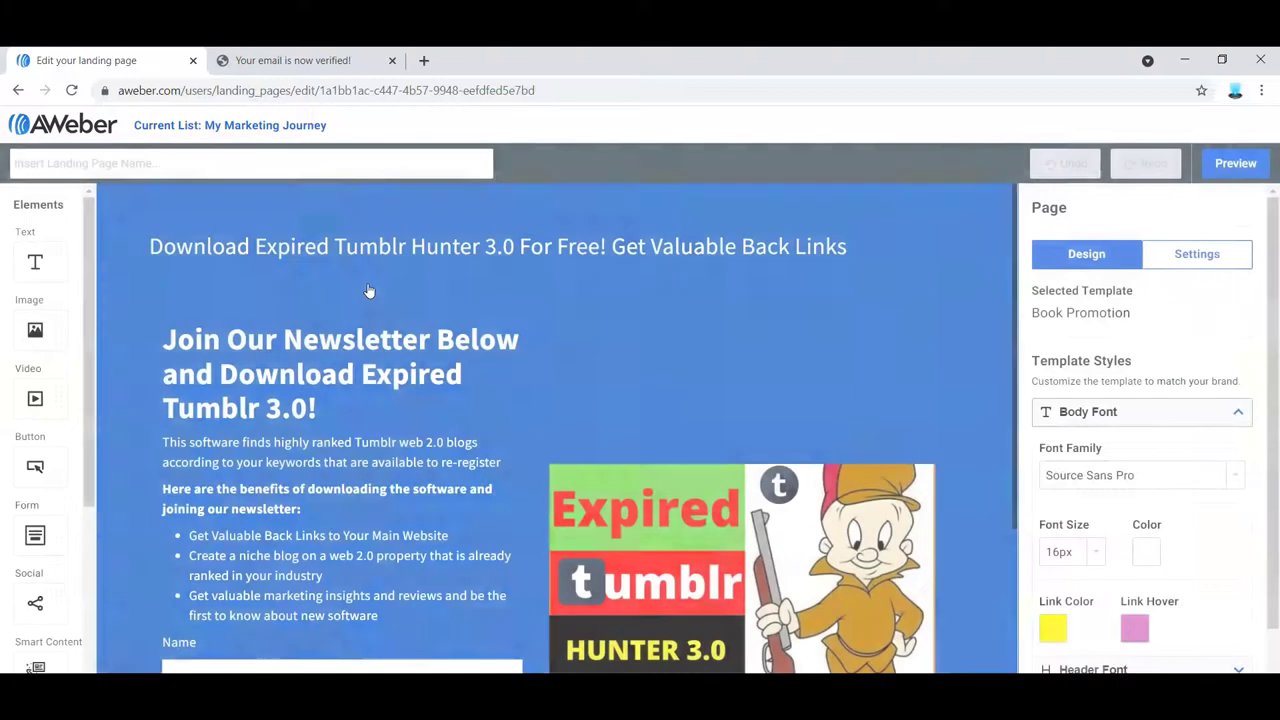
click(284, 222)
click(136, 160)
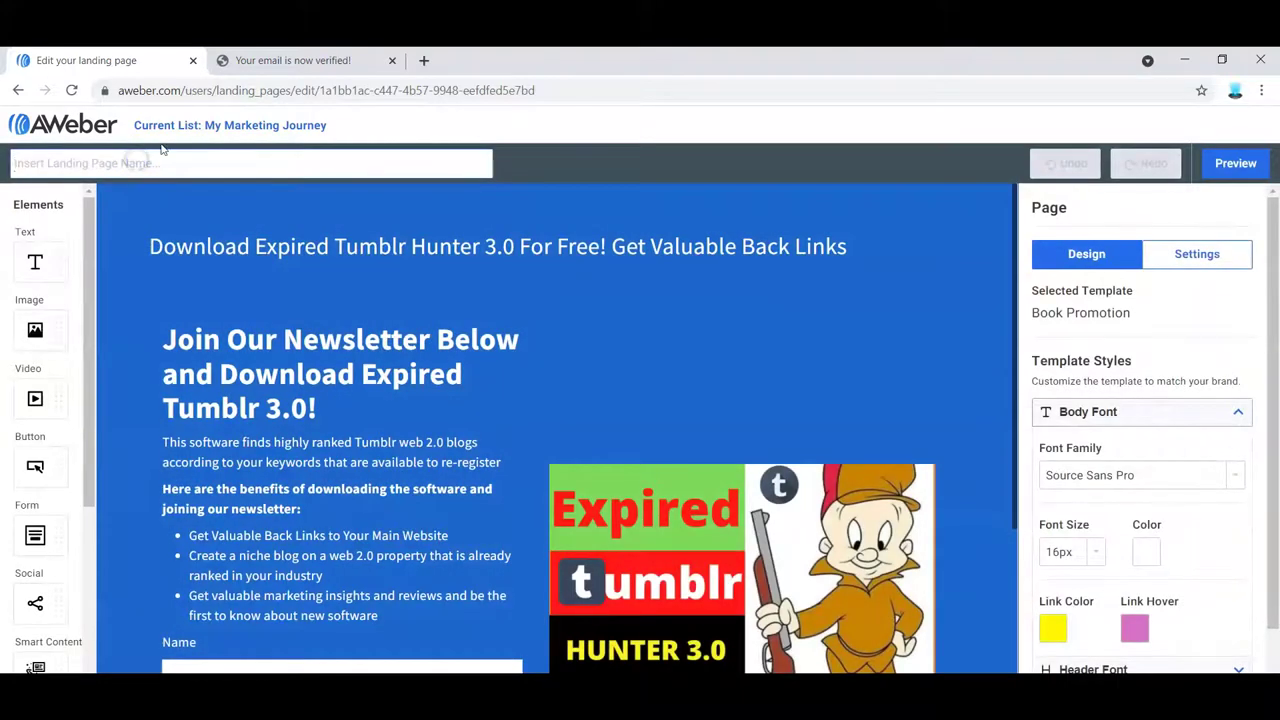
text(My Marketing Journ)
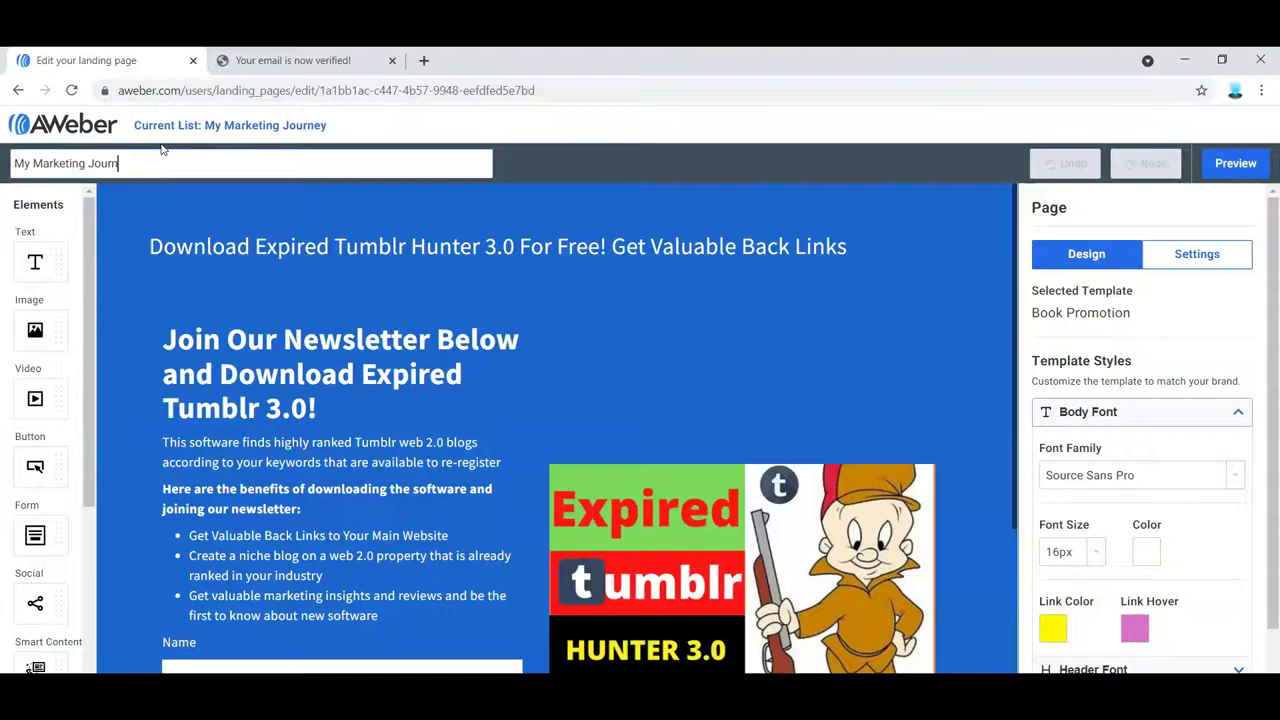
key(BackSpace)
key(BackSpace)
key(BackSpace)
key(BackSpace)
key(BackSpace)
key(BackSpace)
key(BackSpace)
key(BackSpace)
key(BackSpace)
key(BackSpace)
key(BackSpace)
key(BackSpace)
key(BackSpace)
key(BackSpace)
text(E)
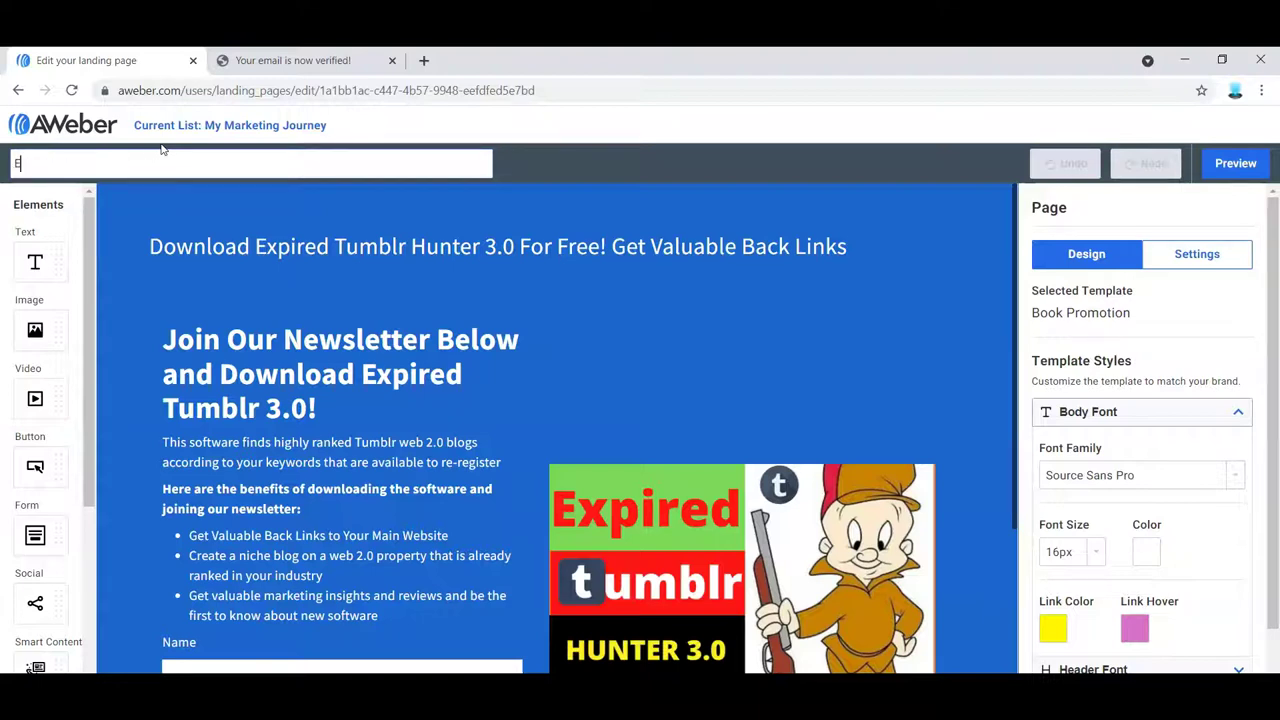
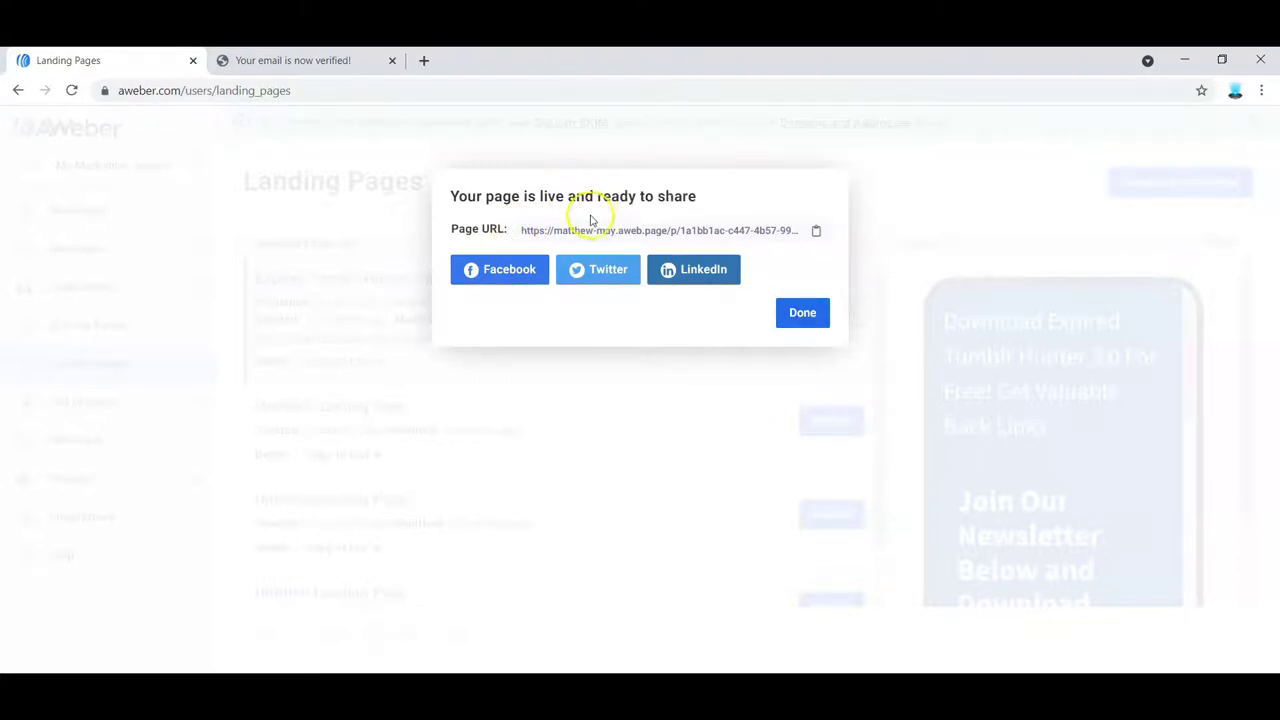
- Load the published Expired Tumblr Hunter page URL in the second tab and scroll to its signup form
click(323, 61)
click(321, 89)
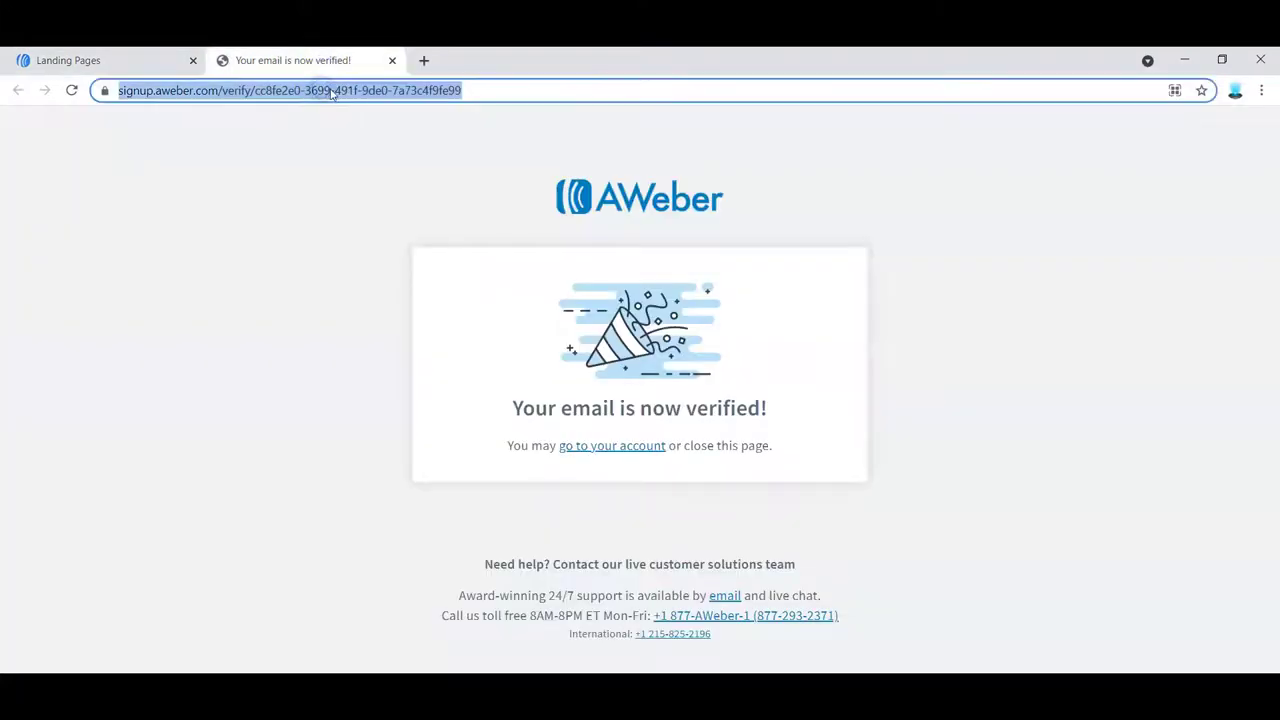
text(https://matthew-may.aweb.page/p/1a1bb1ac-c447-4b57-9948-eefdfed5e7bd)
key(Return)
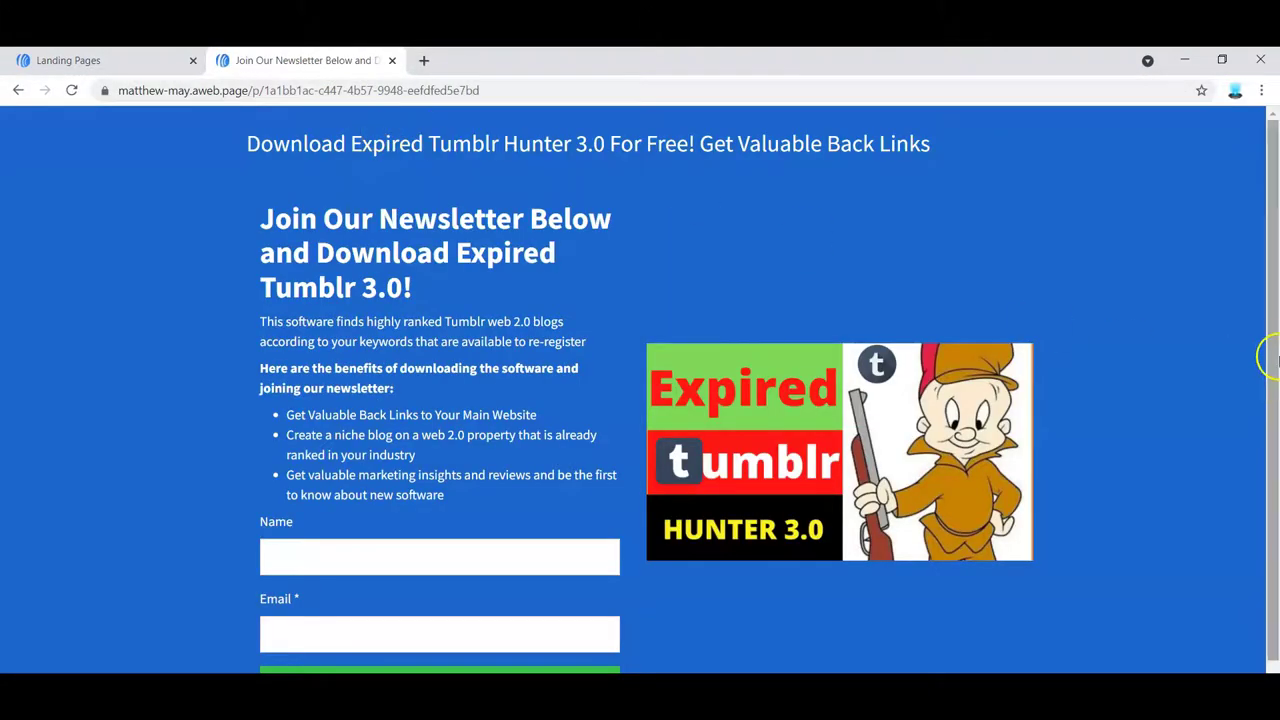
drag(1270, 357, 1262, 320)
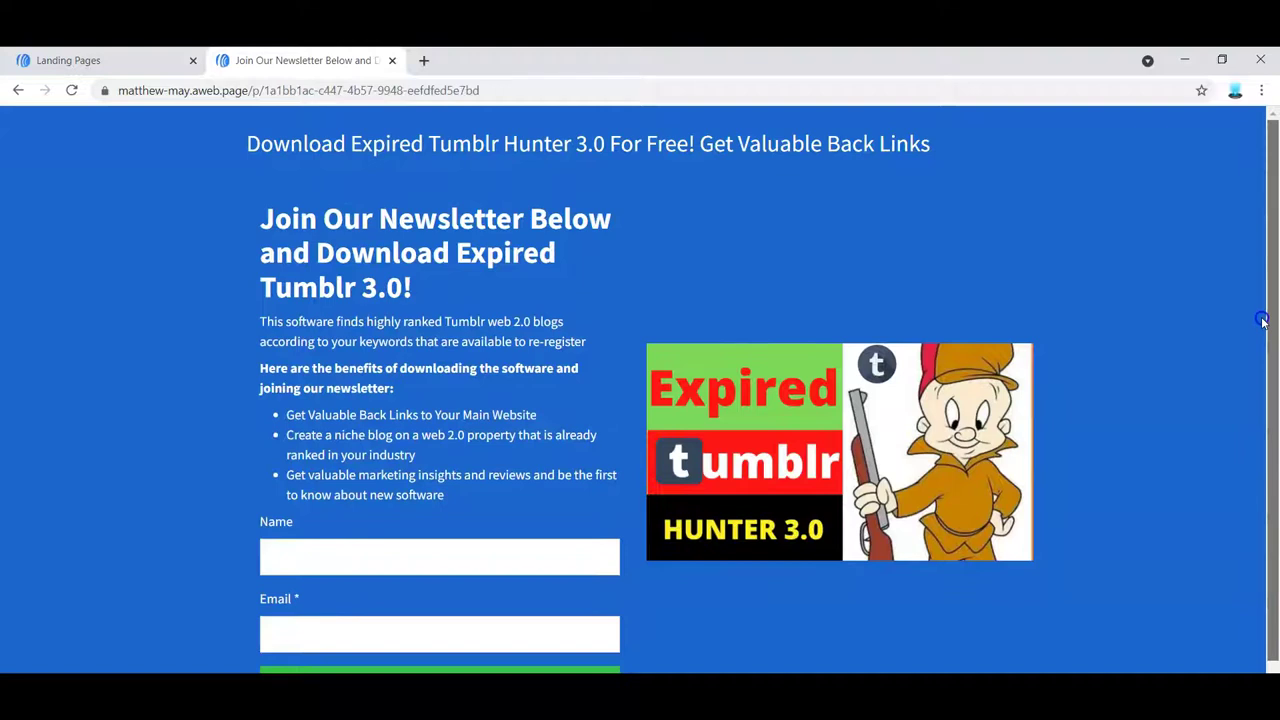
scroll(1262, 320, down, 1)
scroll(1260, 330, up, 1)
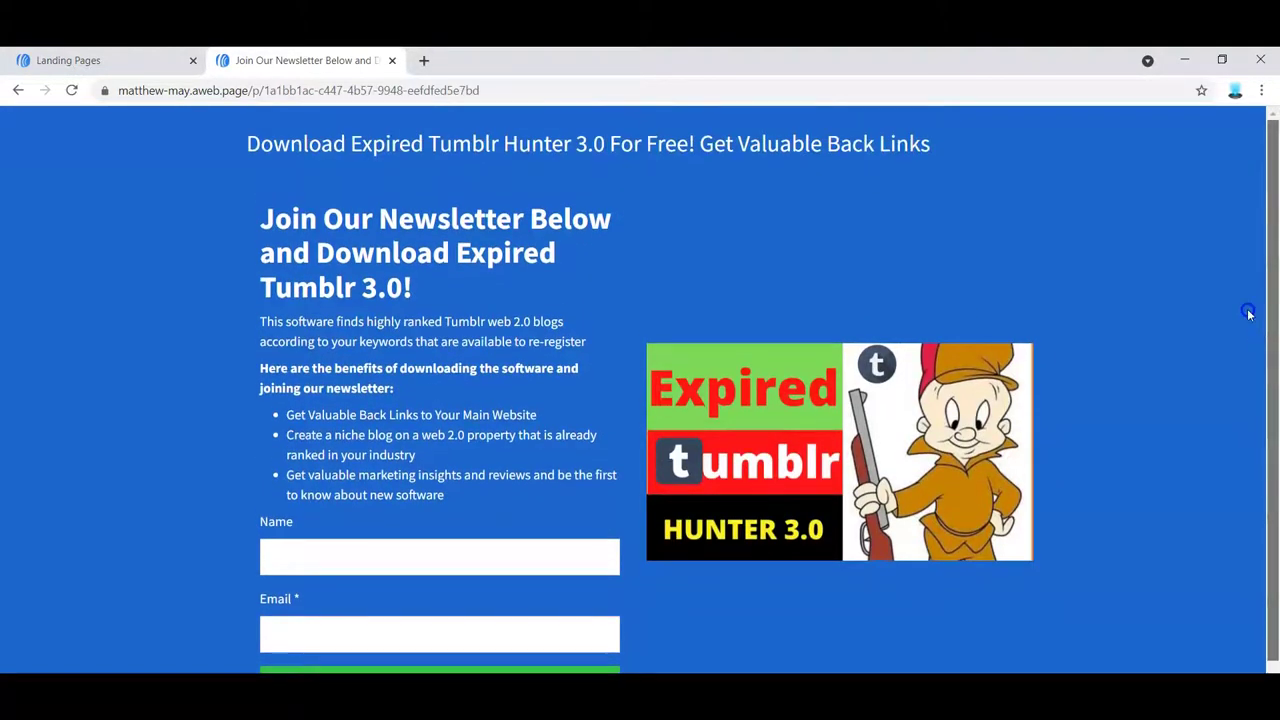
scroll(1249, 315, down, 1)
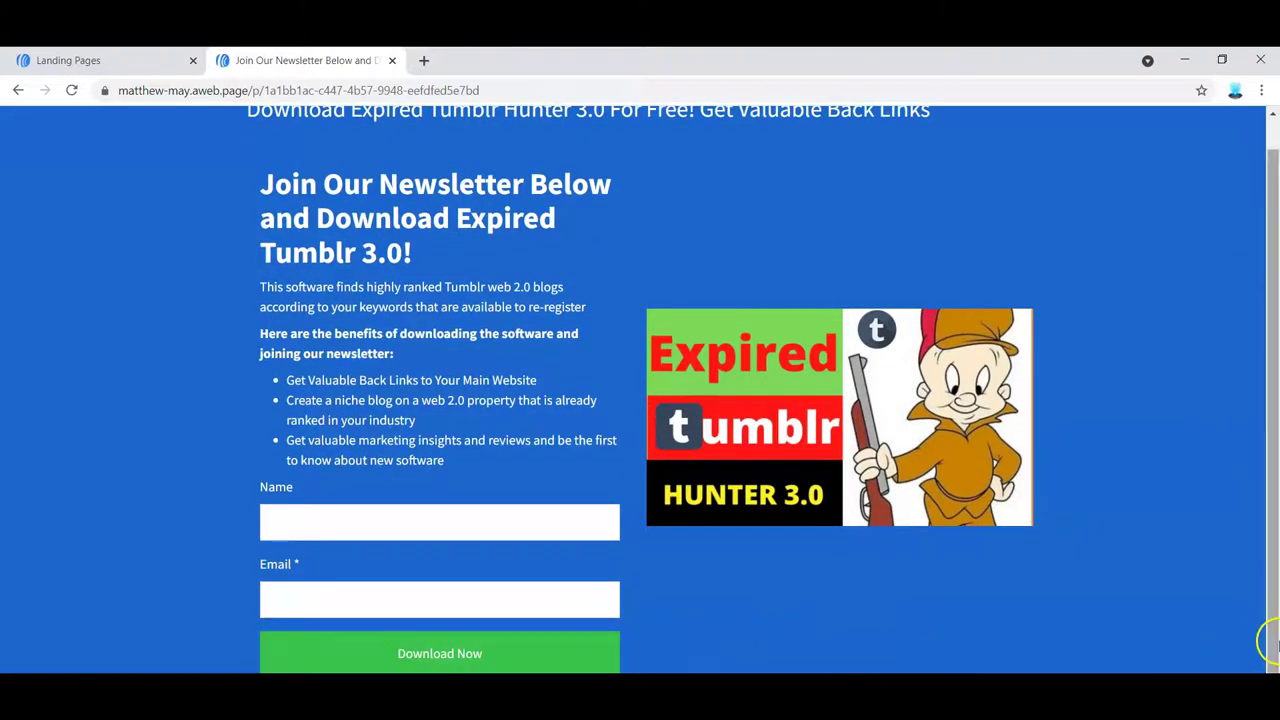
scroll(1272, 390, down, 1)
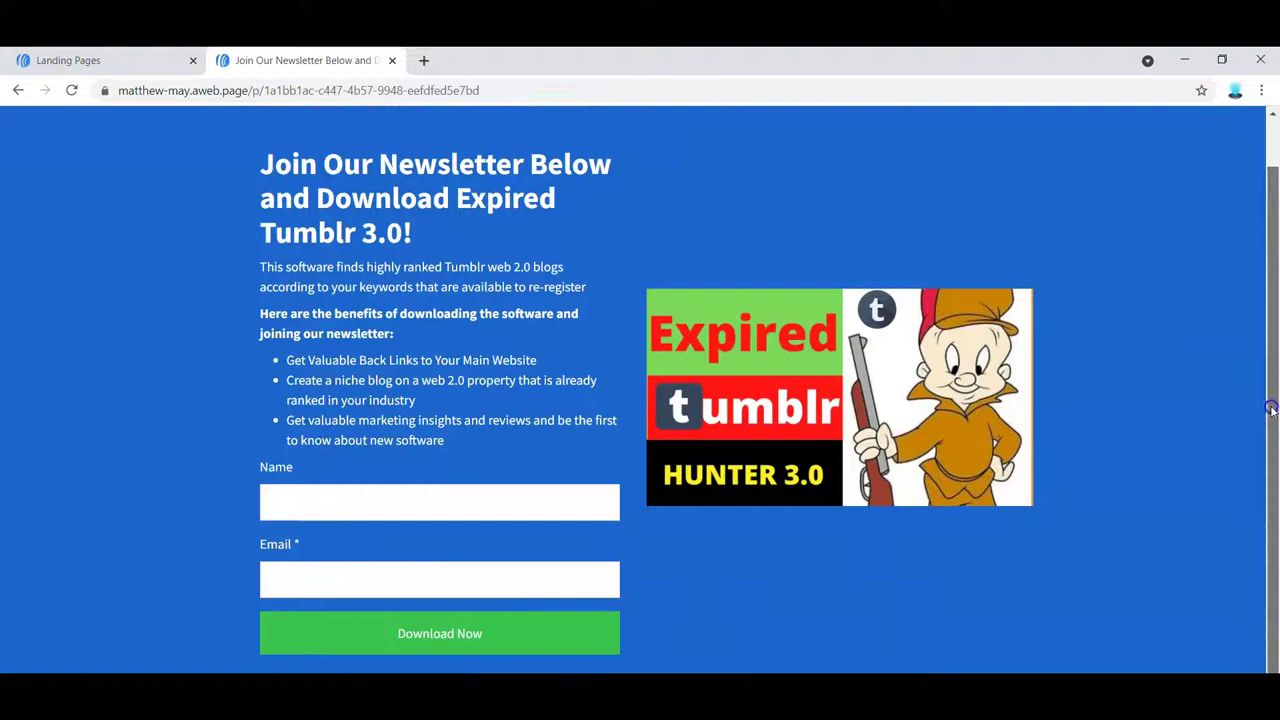
drag(1274, 422, 1274, 408)
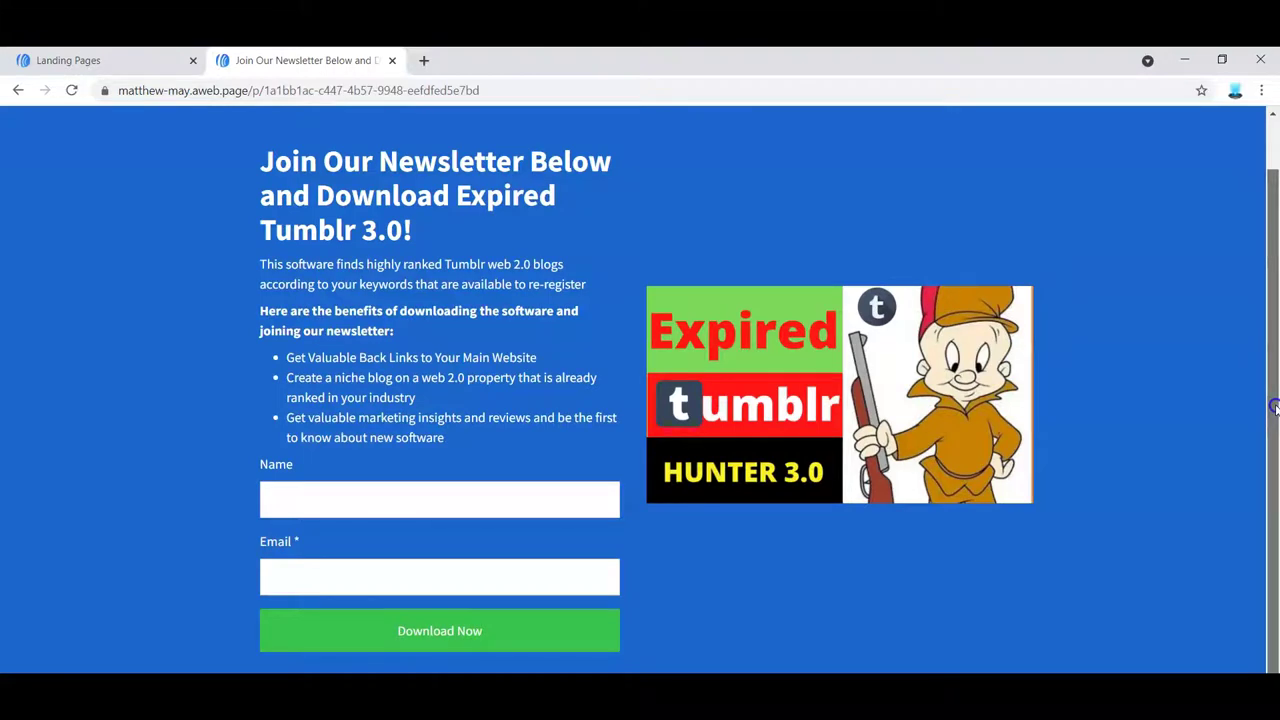
drag(1274, 408, 1275, 470)
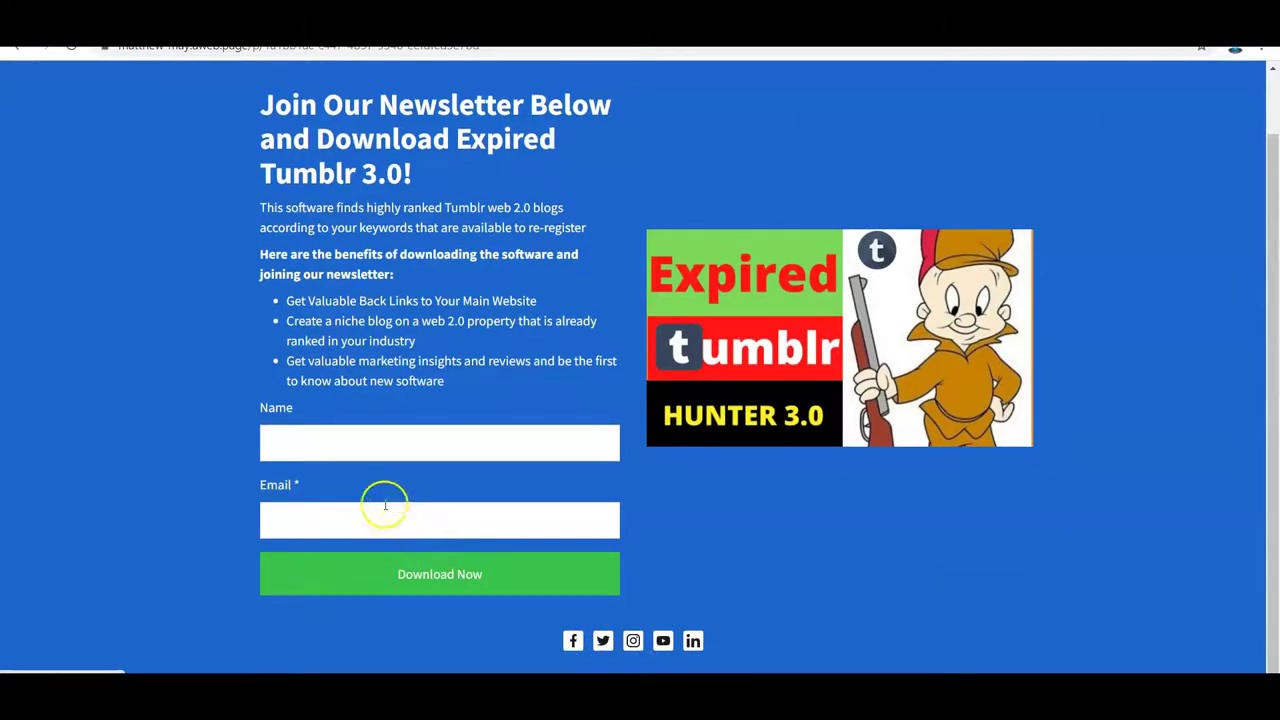
- Select the live landing page's entire URL in the address bar and copy it
click(329, 438)
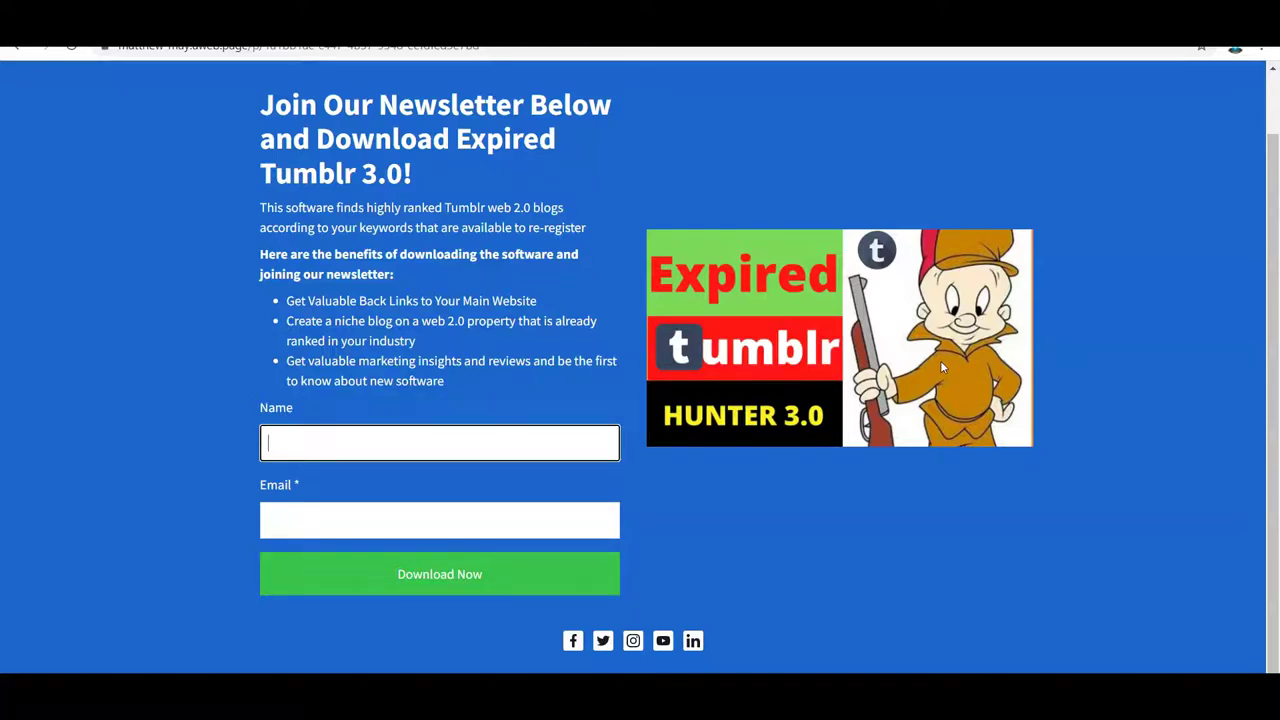
click(394, 52)
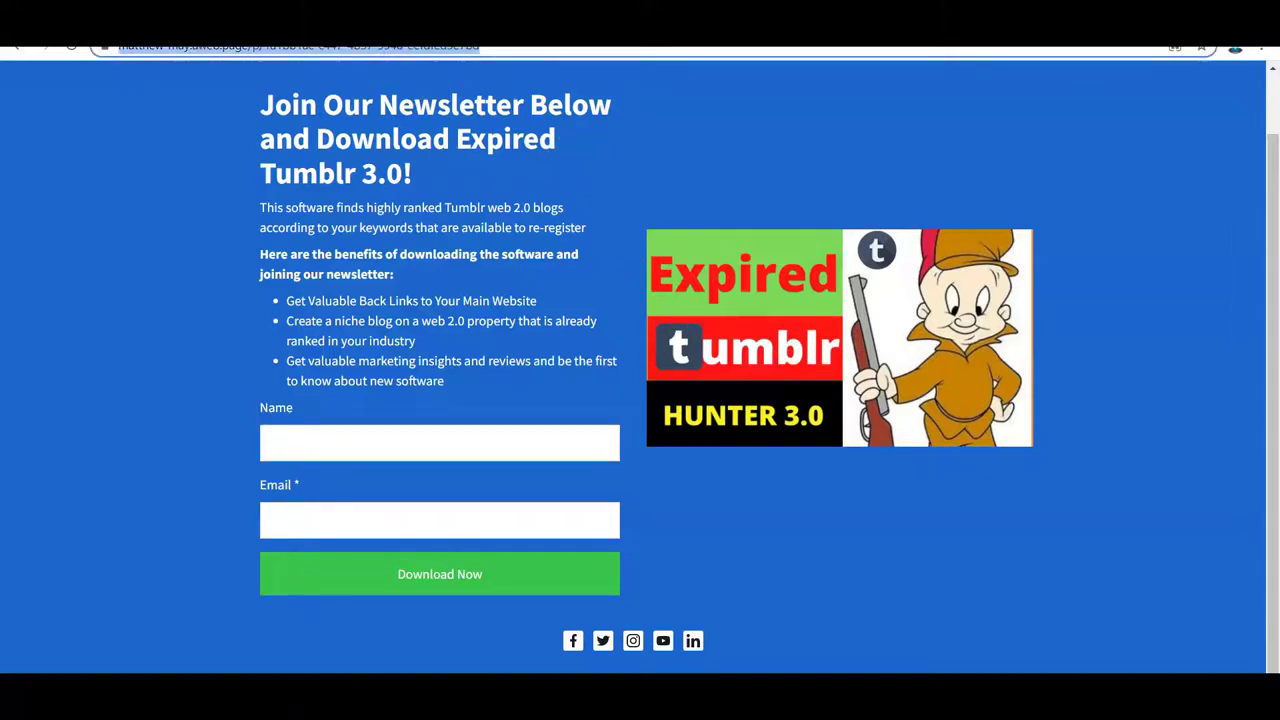
drag(514, 74, 87, 72)
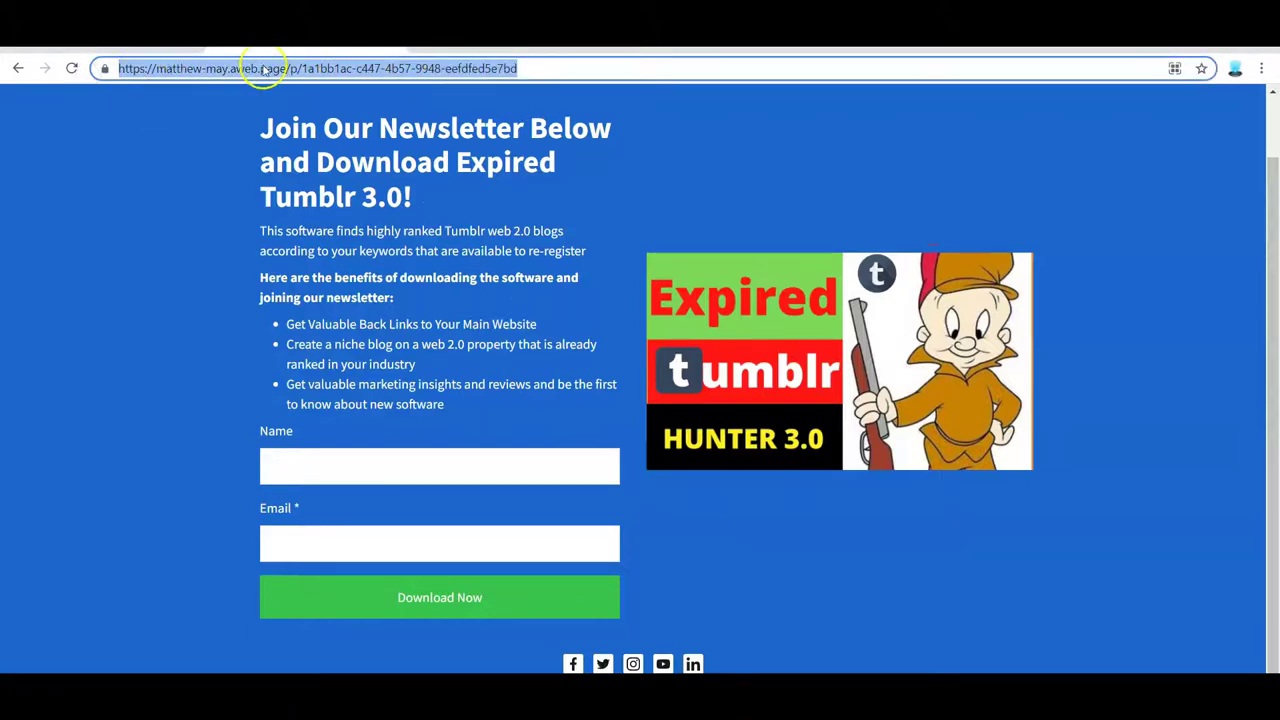
right_click(266, 67)
click(306, 157)
drag(1276, 263, 1235, 240)
scroll(1150, 245, up, 1)
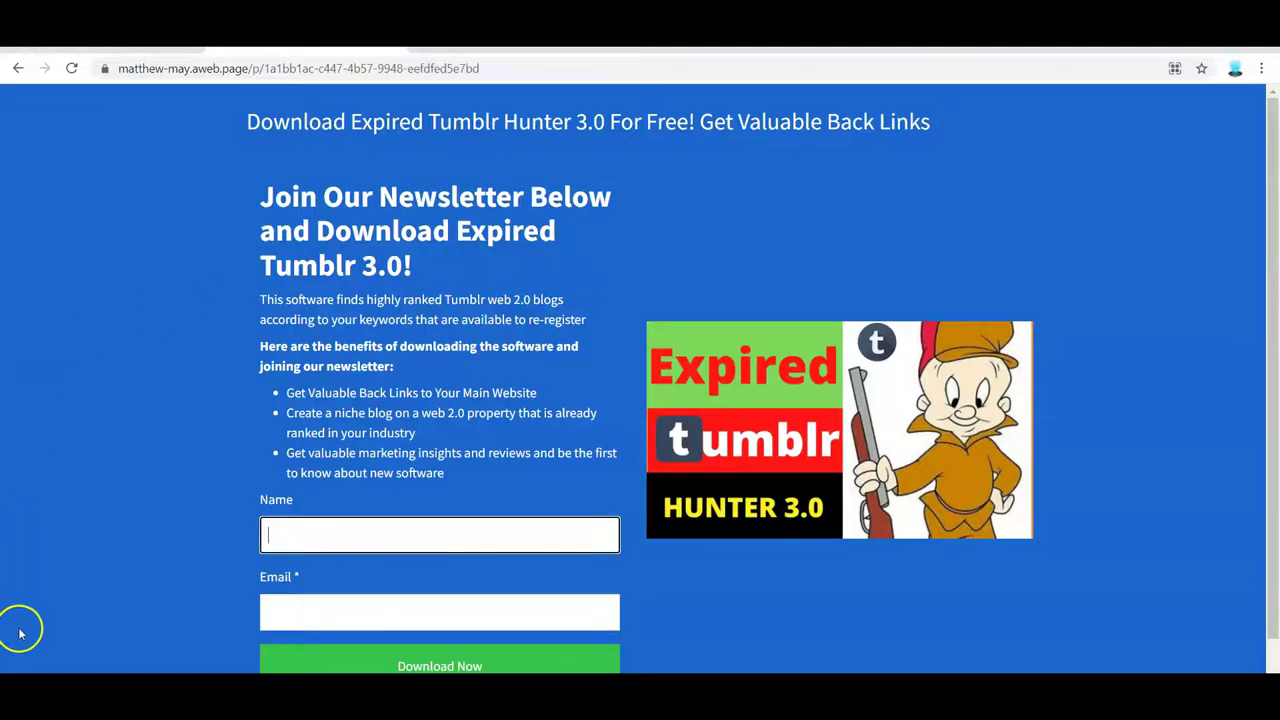
- Go back to the landing page editor, check Settings, and select the signup form block
key(alt+Left)
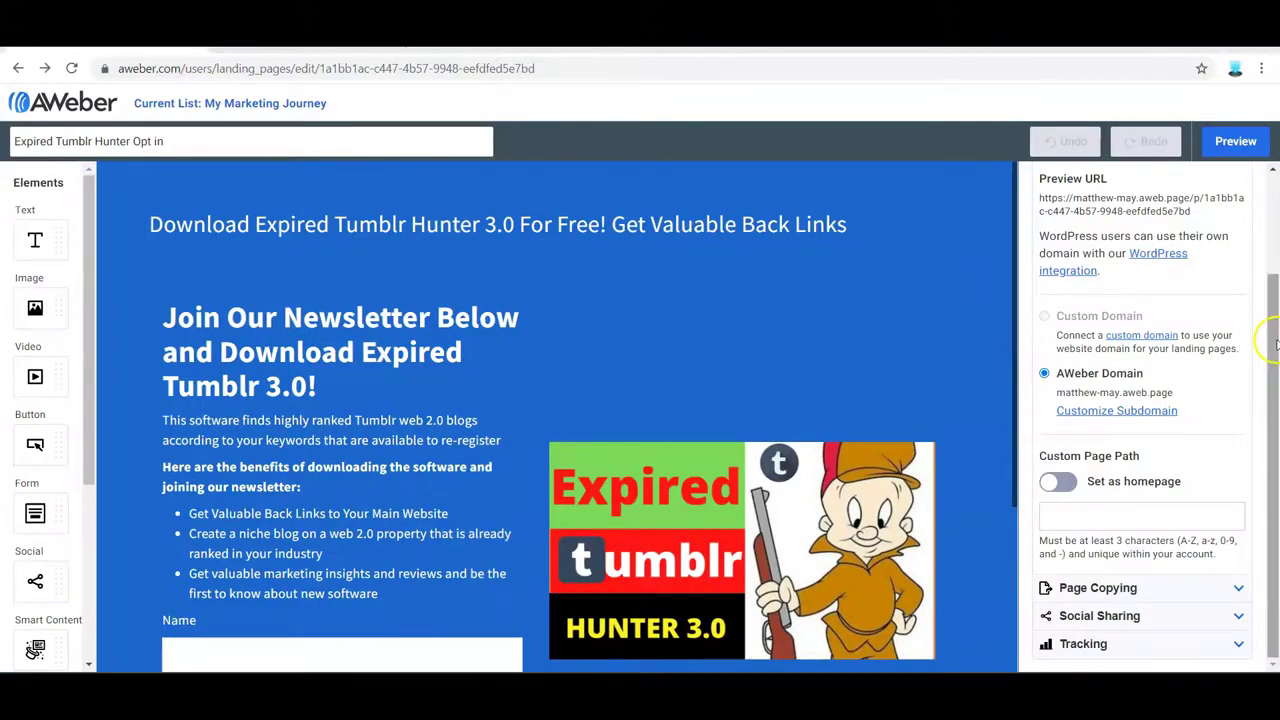
drag(1264, 340, 1268, 220)
click(1197, 232)
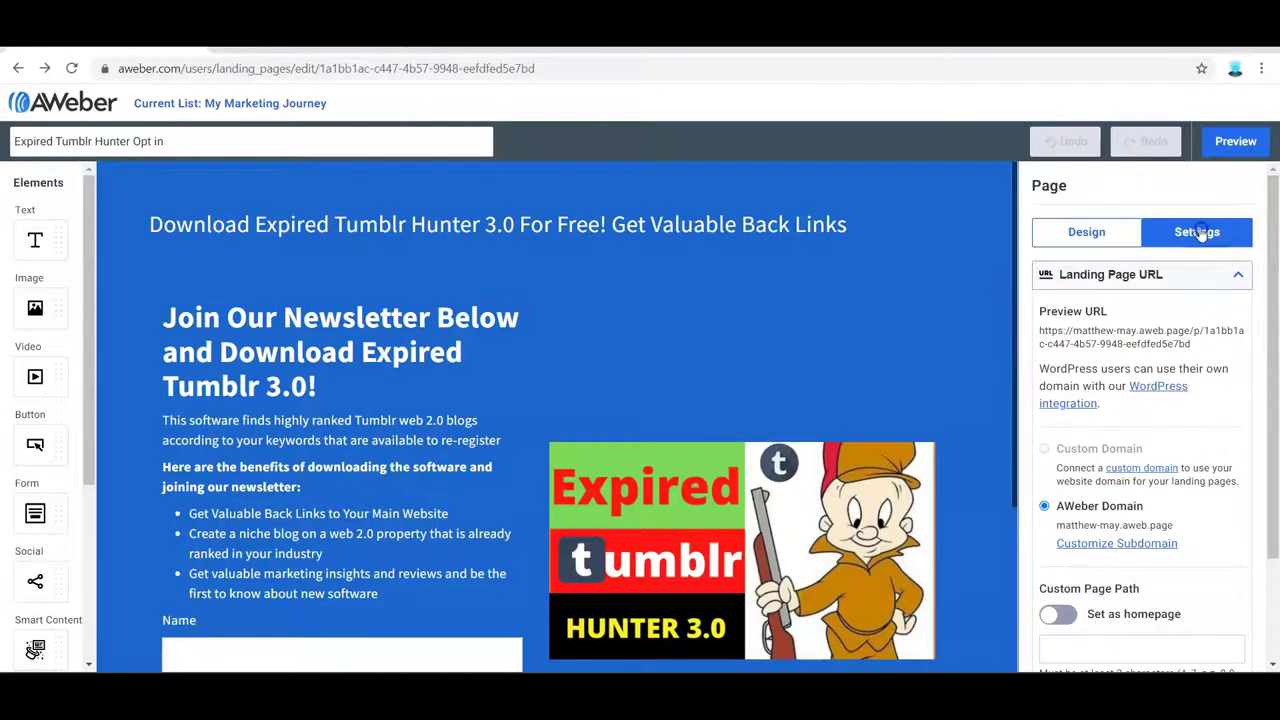
drag(1268, 312, 1276, 438)
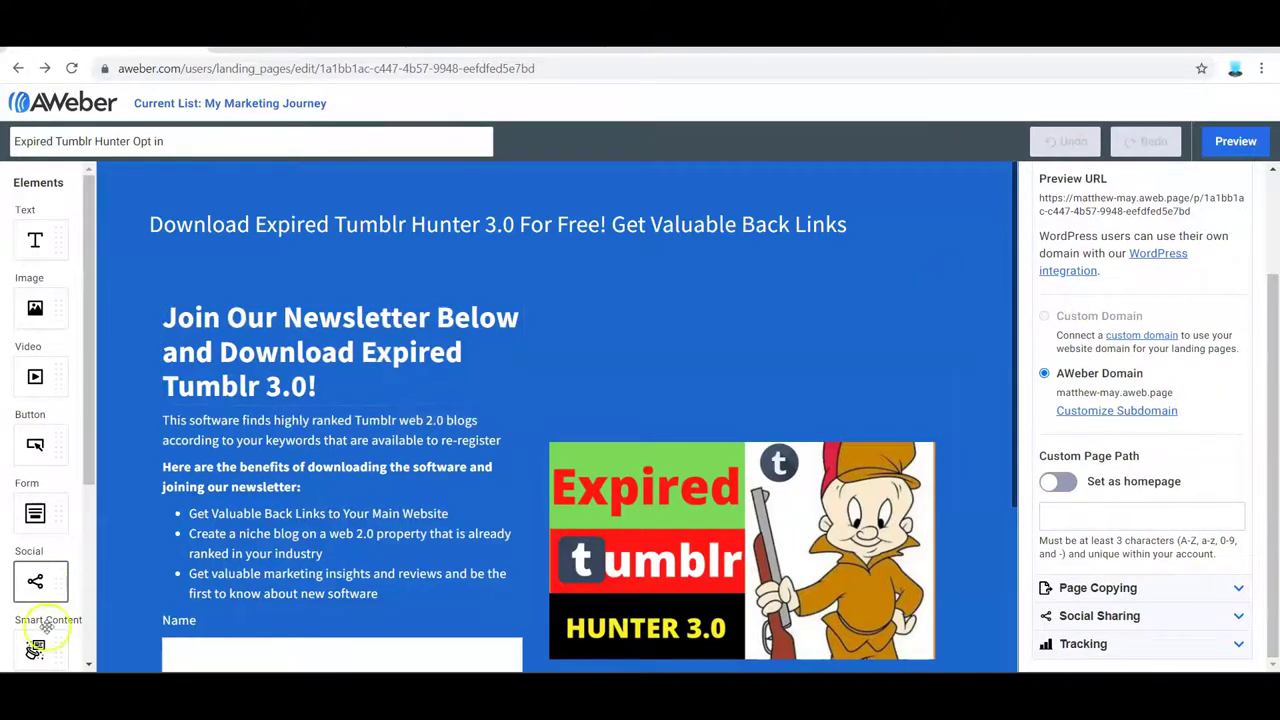
scroll(154, 466, down, 3)
click(154, 466)
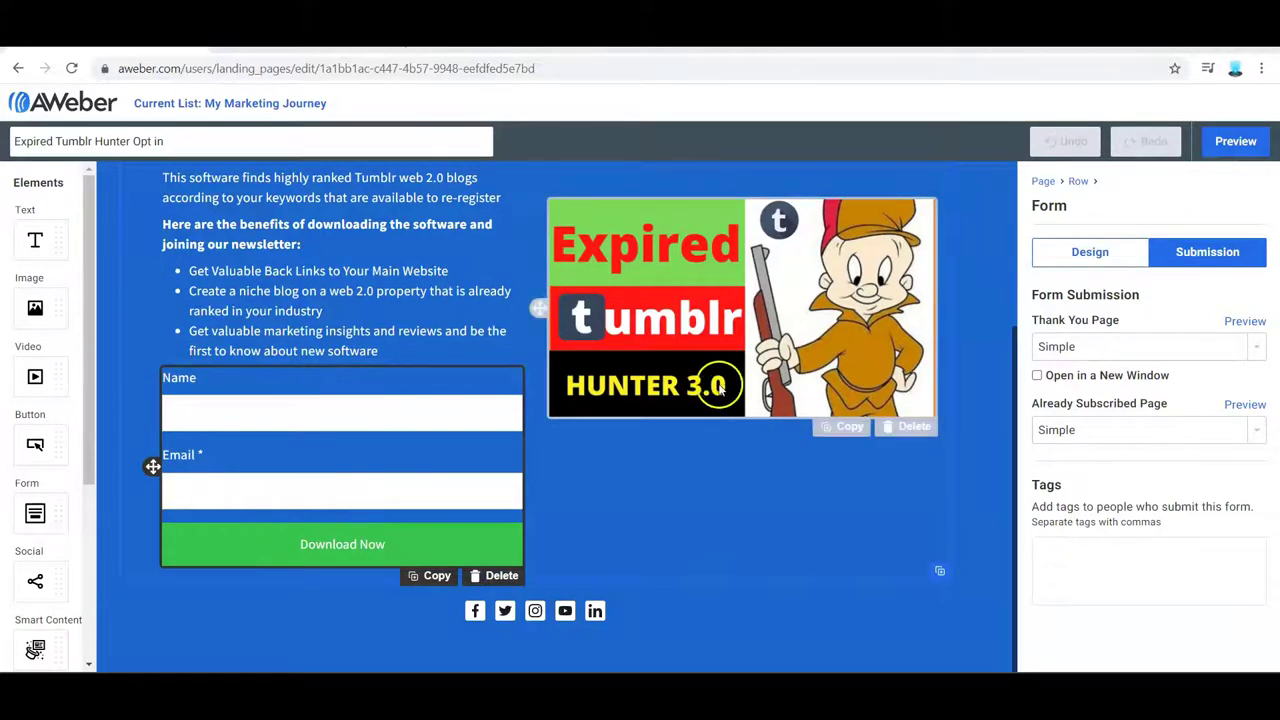
- Try the Custom URL thank-you page option, then set the thank-you page back to Simple
click(209, 487)
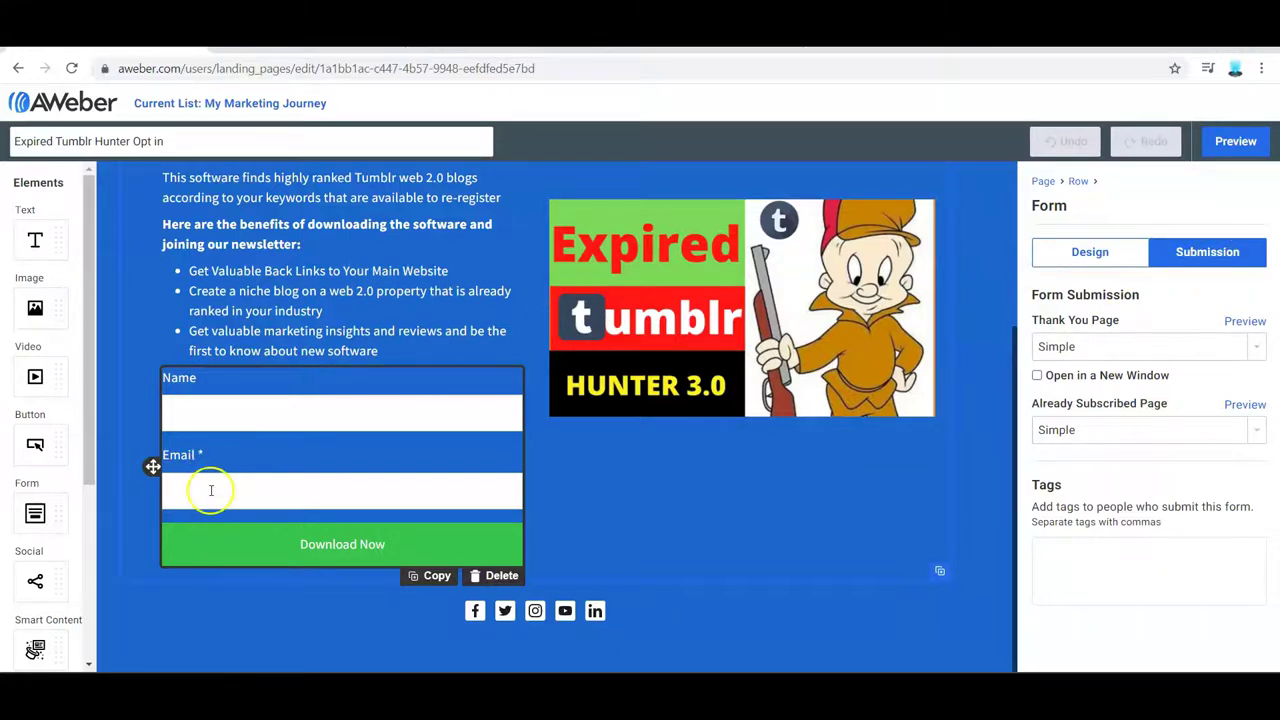
click(1208, 256)
click(1135, 340)
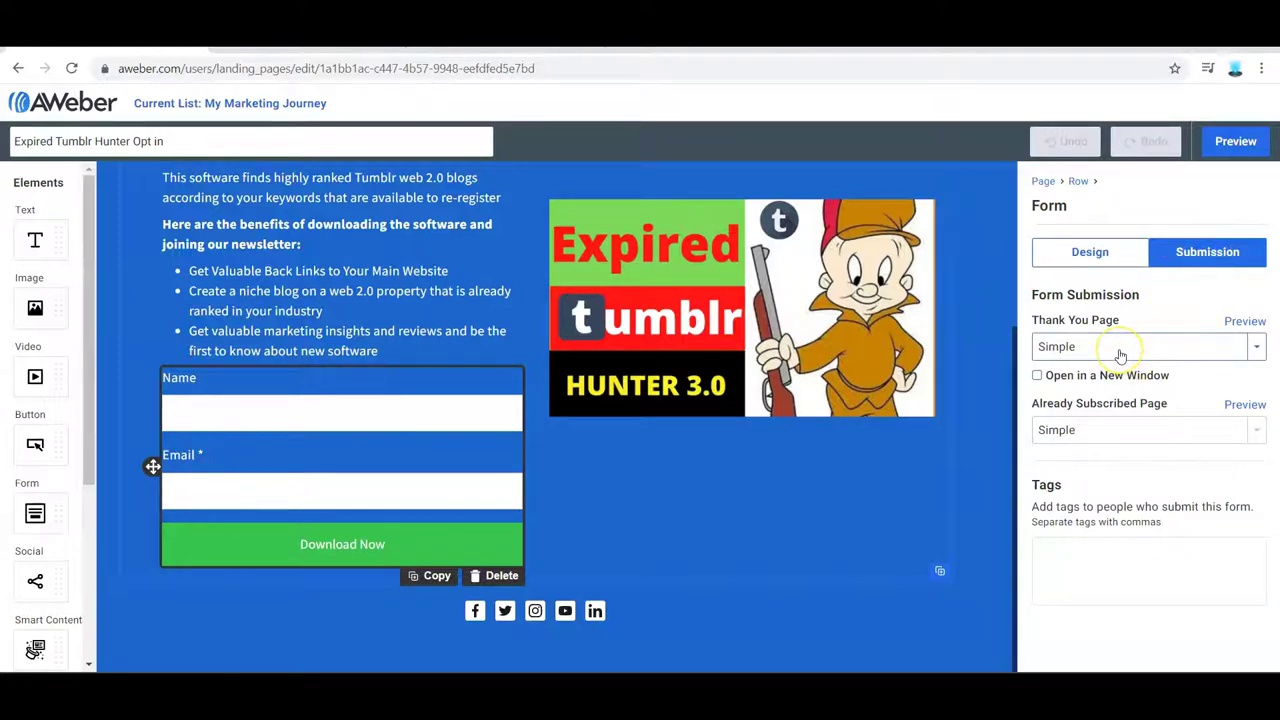
click(1120, 356)
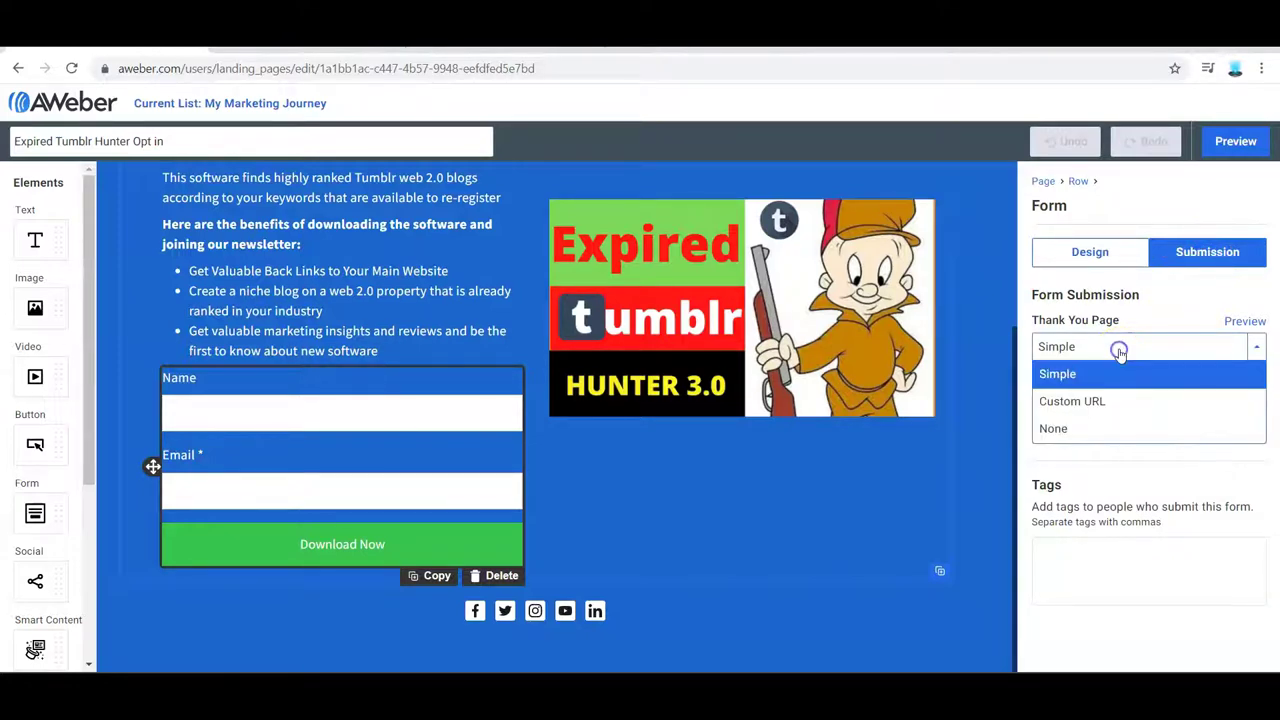
click(1074, 400)
click(1084, 348)
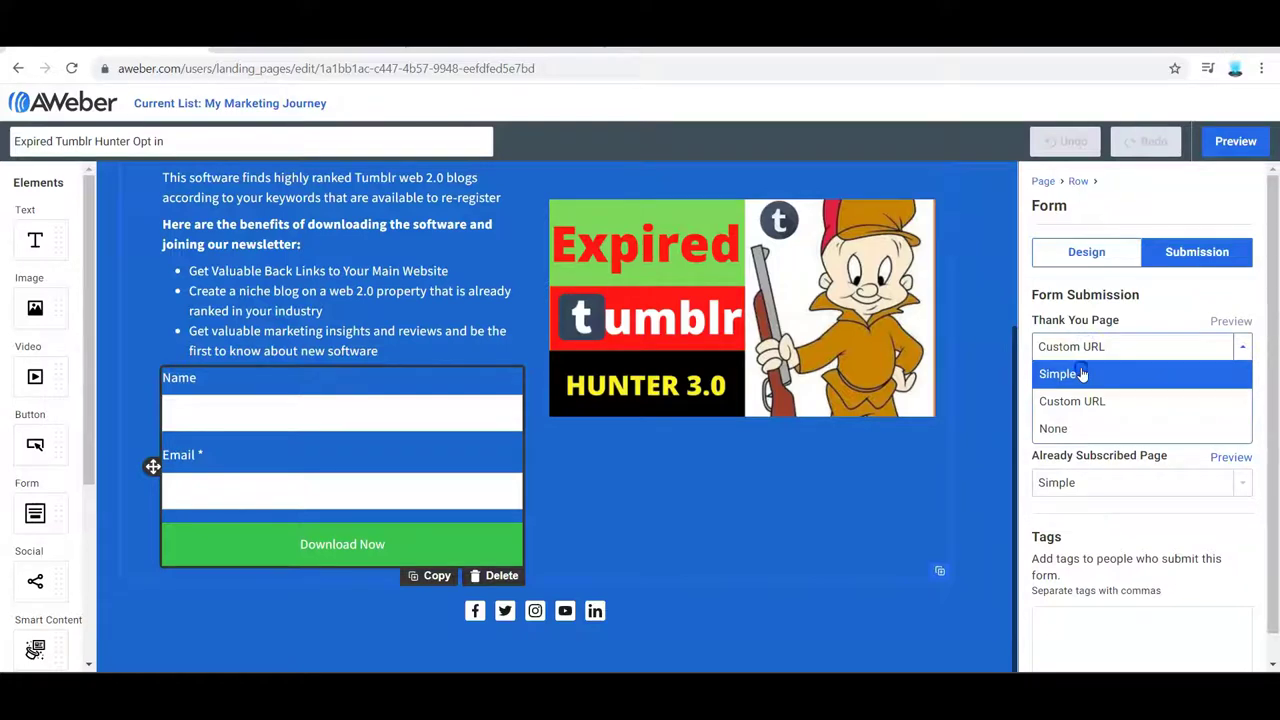
click(1078, 371)
click(1072, 355)
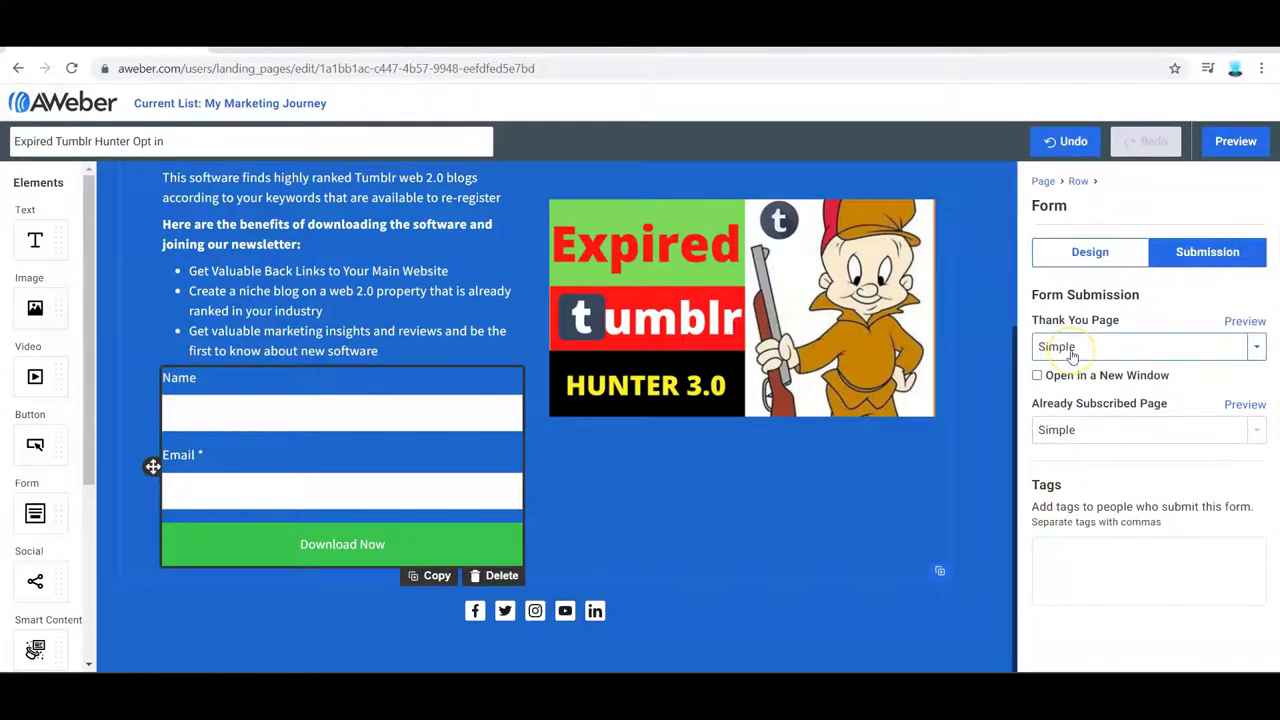
- Exit the editor to the Landing Pages list once changes are saved
click(1233, 651)
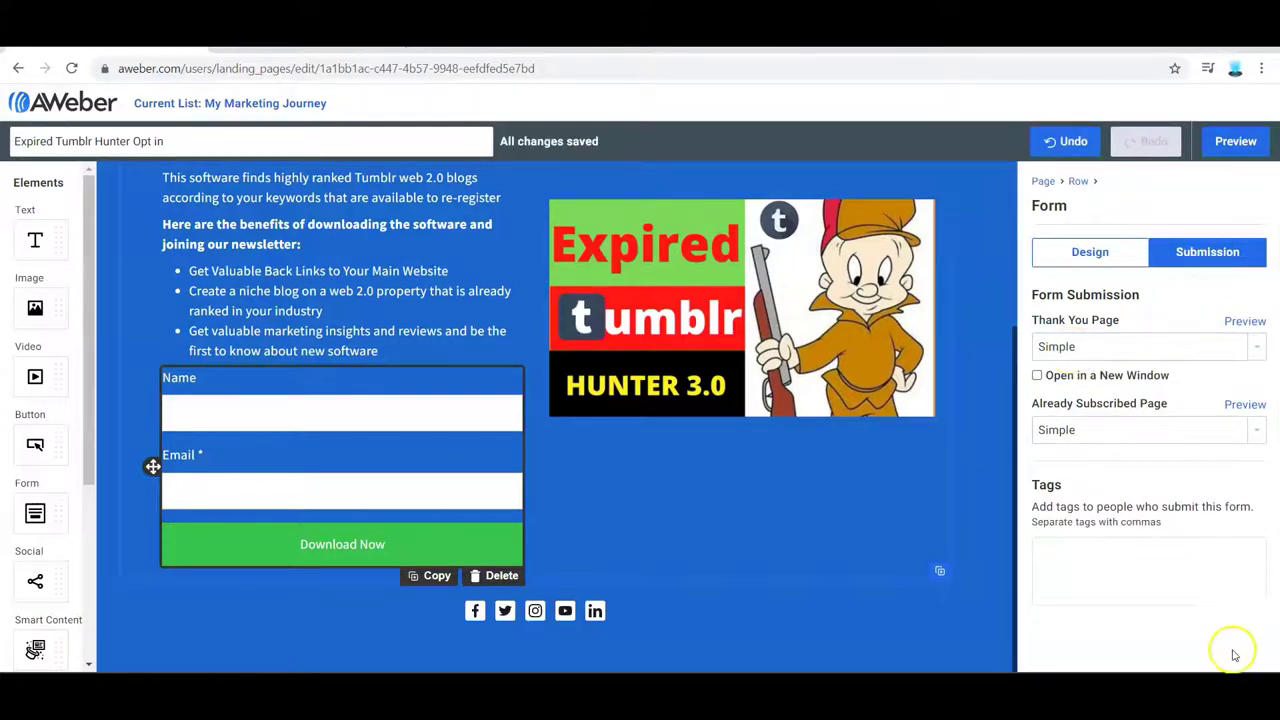
click(1230, 659)
click(870, 452)
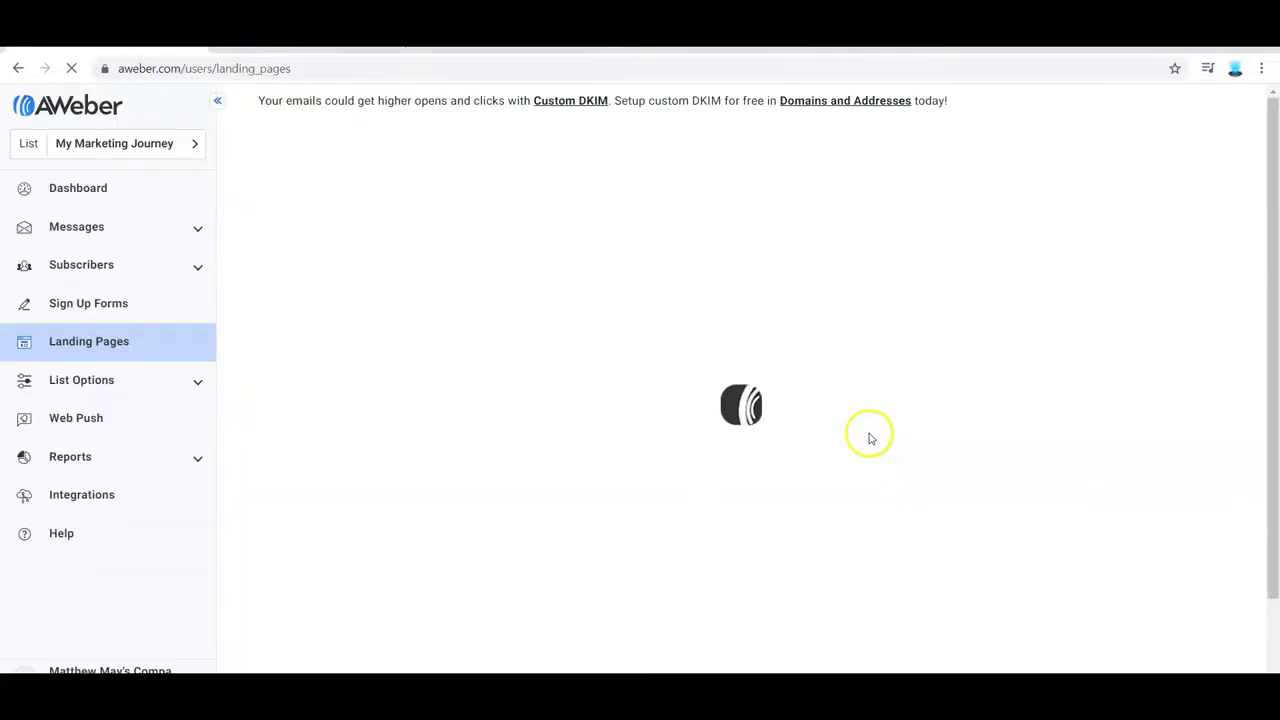
- Republish the Expired Tumblr Hunter Opt in page, view it live, then reopen its editor
click(820, 300)
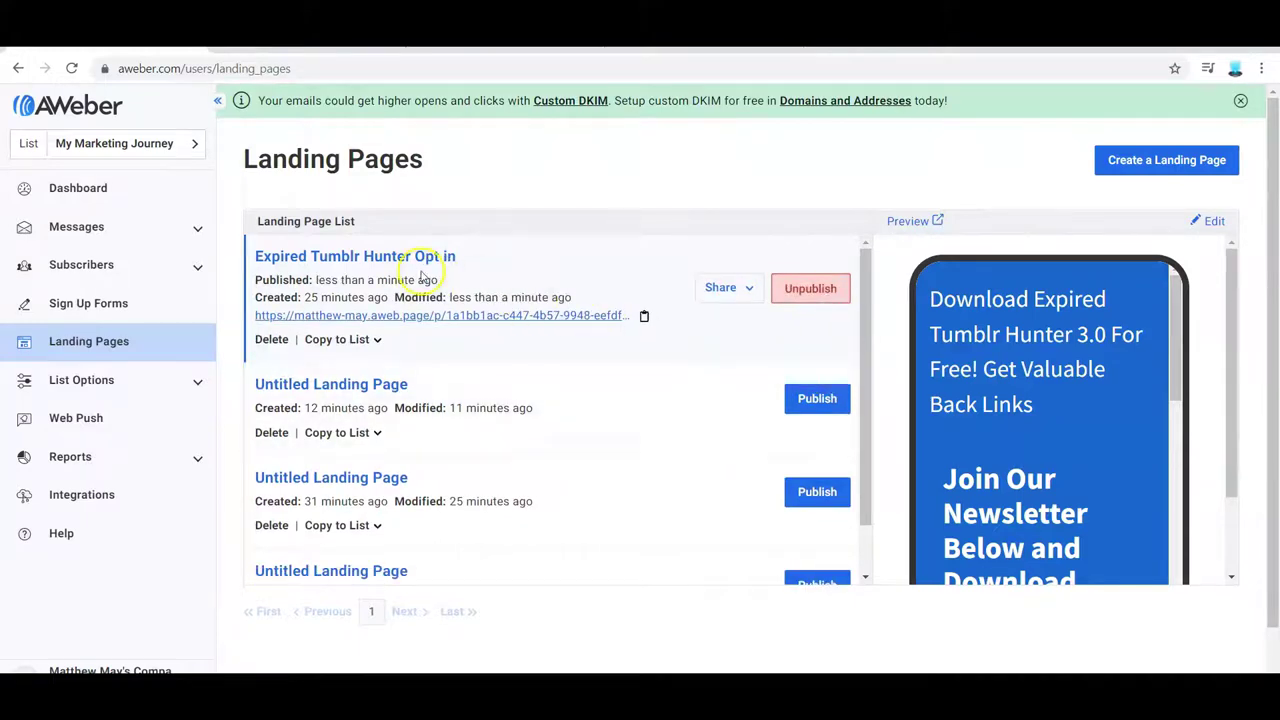
click(462, 315)
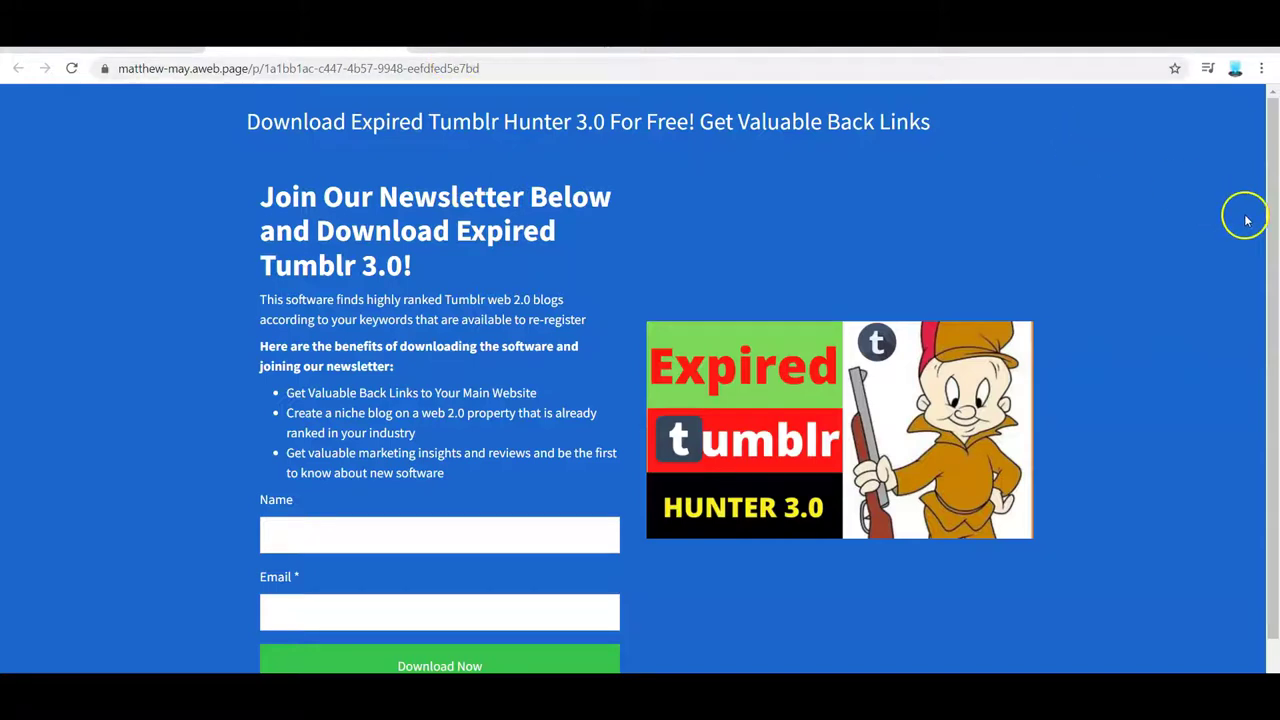
scroll(1268, 270, down, 1)
scroll(1260, 223, up, 1)
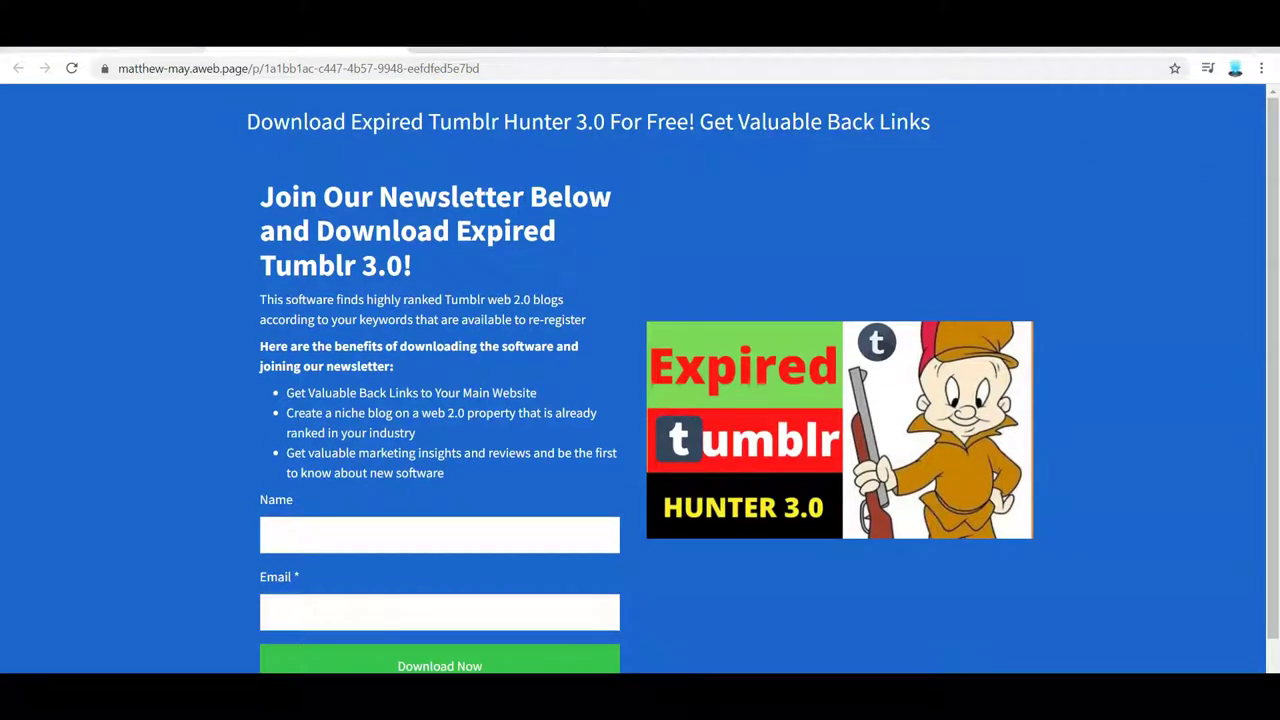
key(ctrl+w)
click(412, 258)
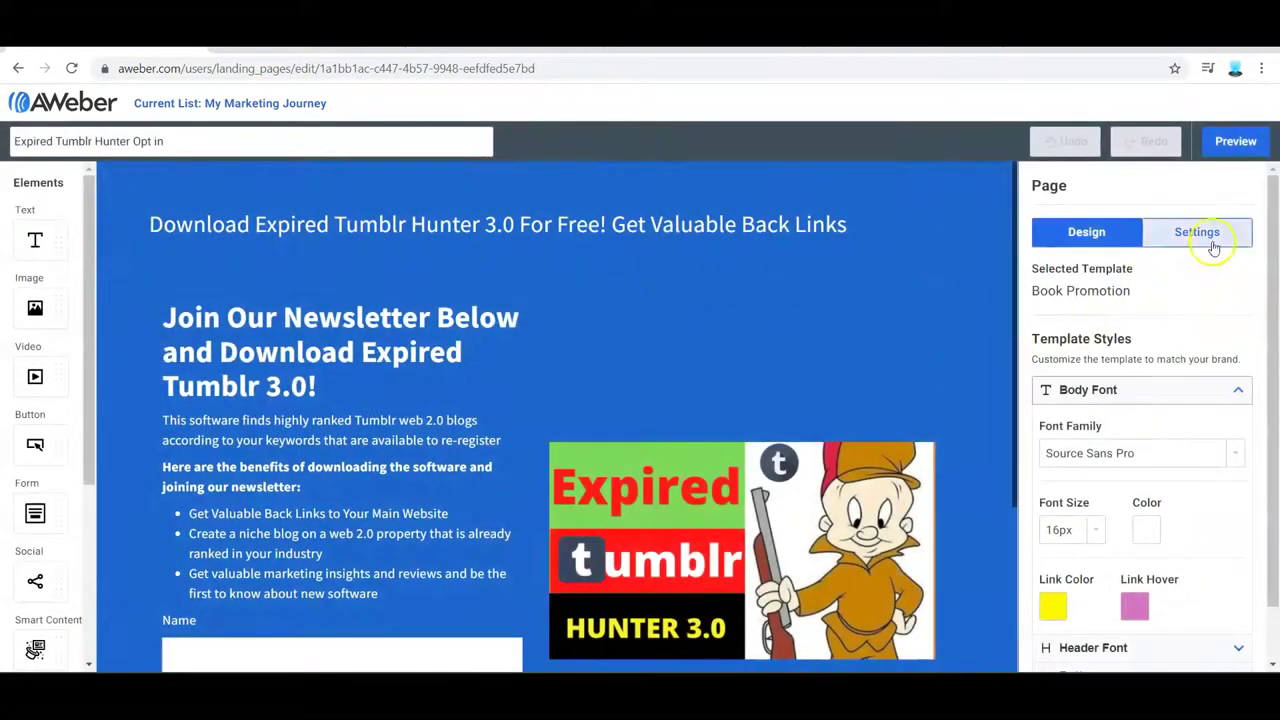
- Open the editor's Settings panel and expand the Page Copying section
click(1212, 236)
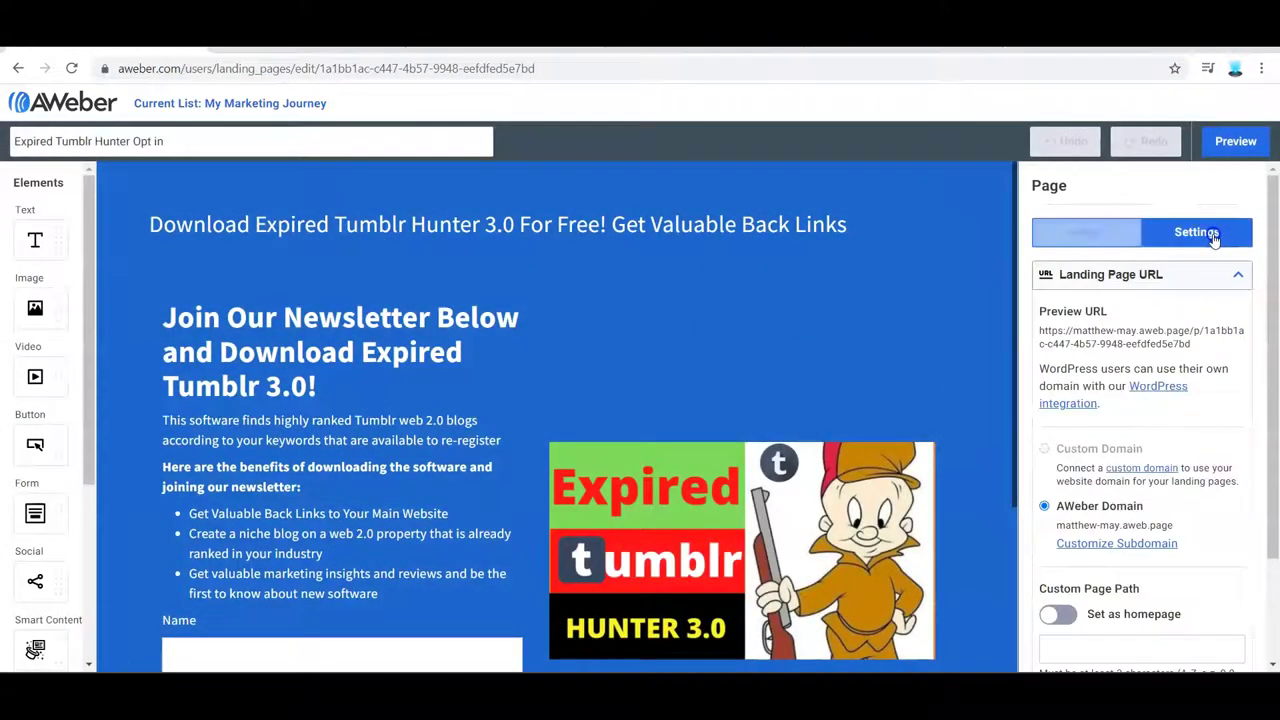
scroll(1276, 440, down, 2)
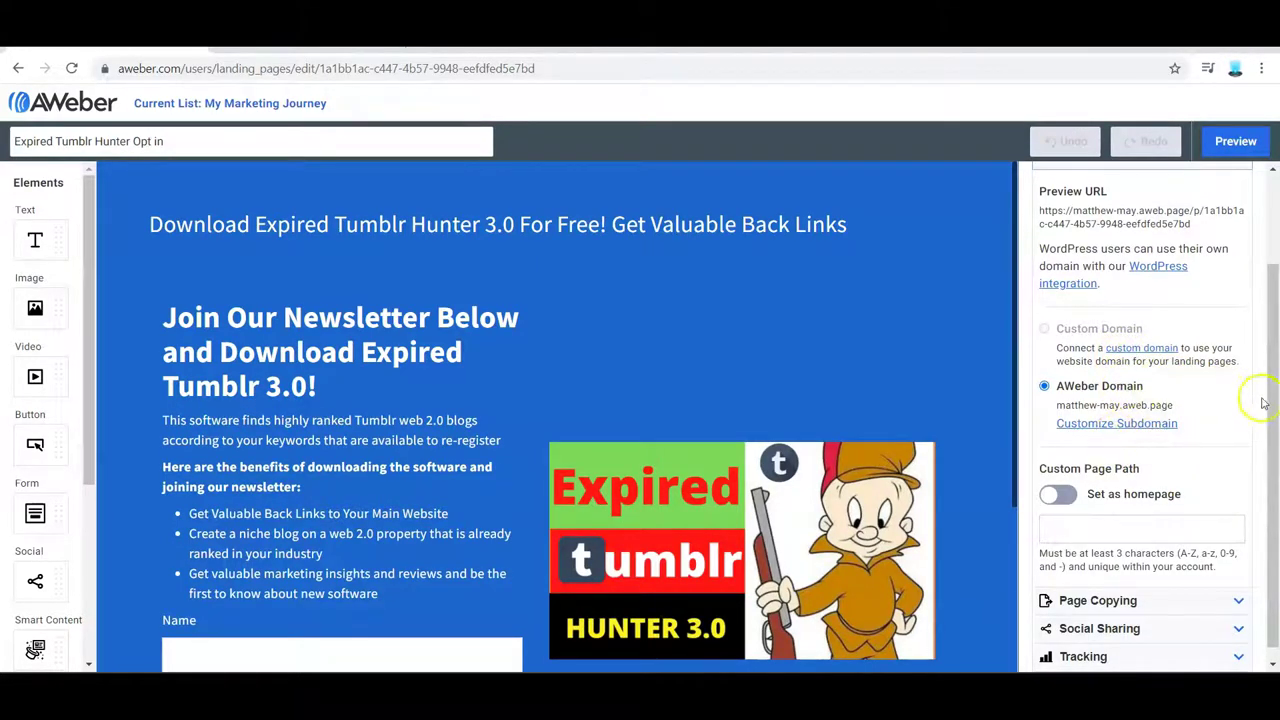
drag(1271, 457, 1258, 337)
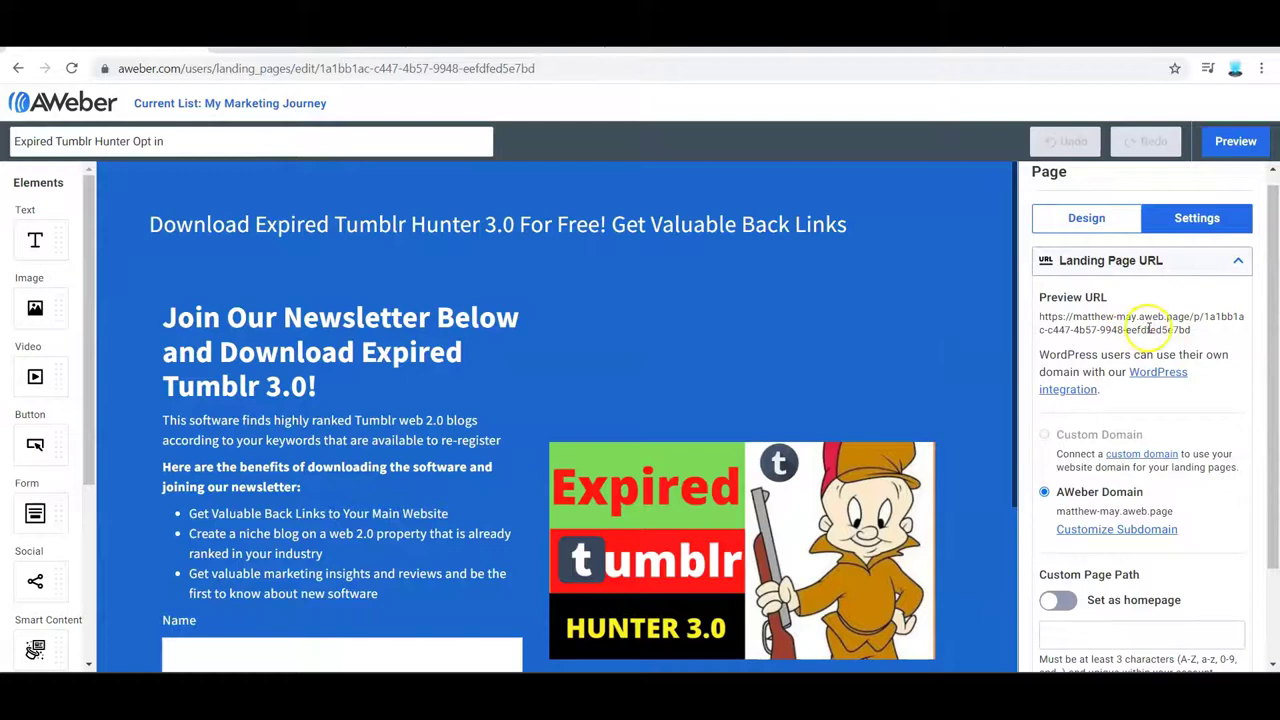
drag(1271, 400, 1262, 390)
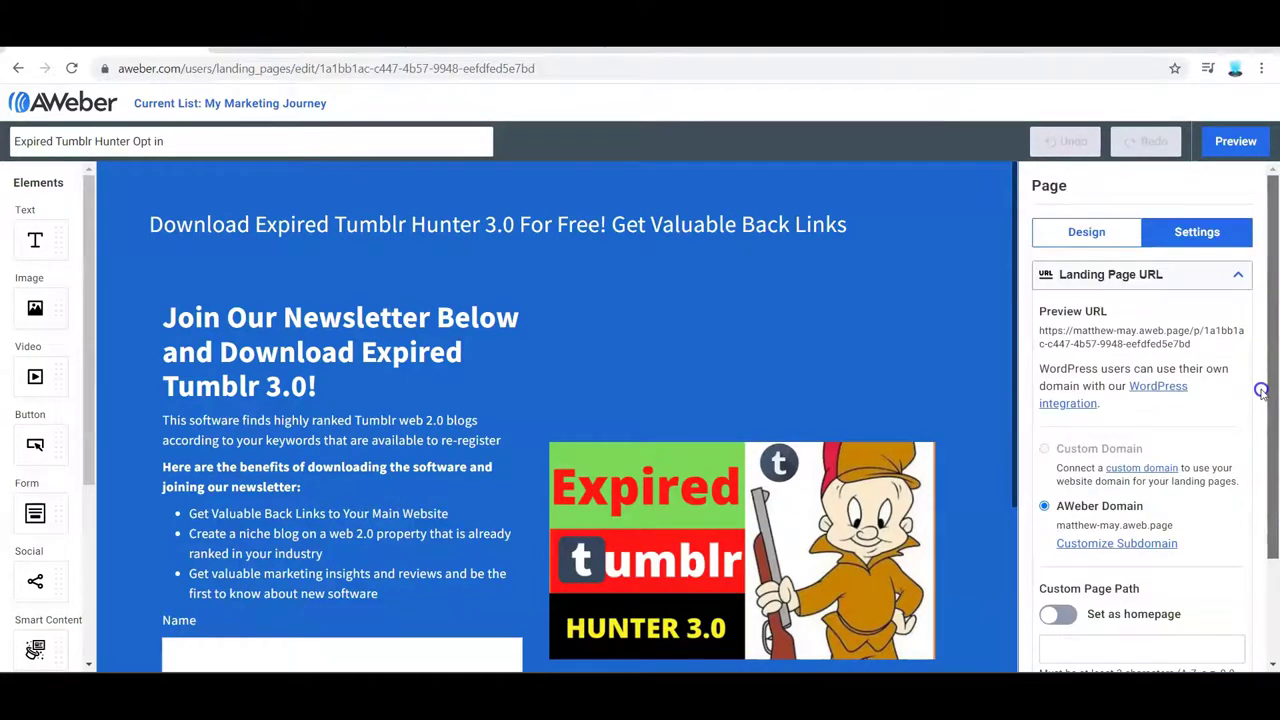
drag(1262, 390, 1276, 555)
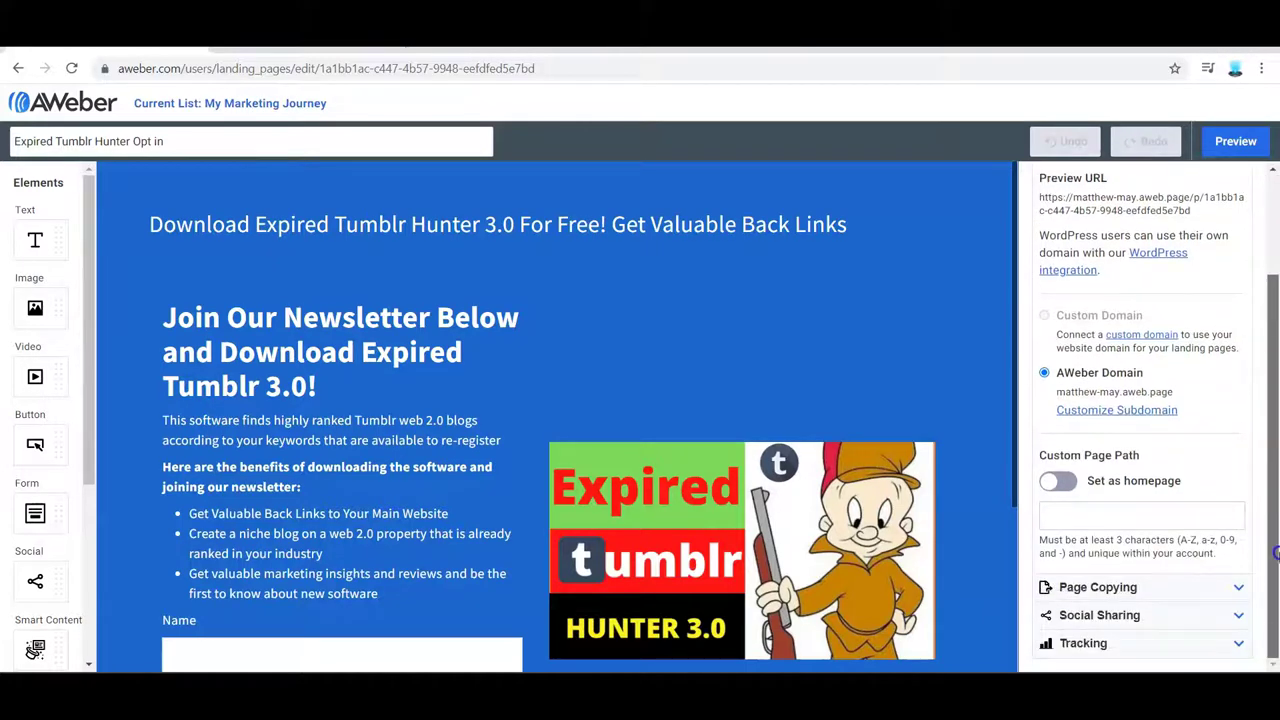
click(1075, 587)
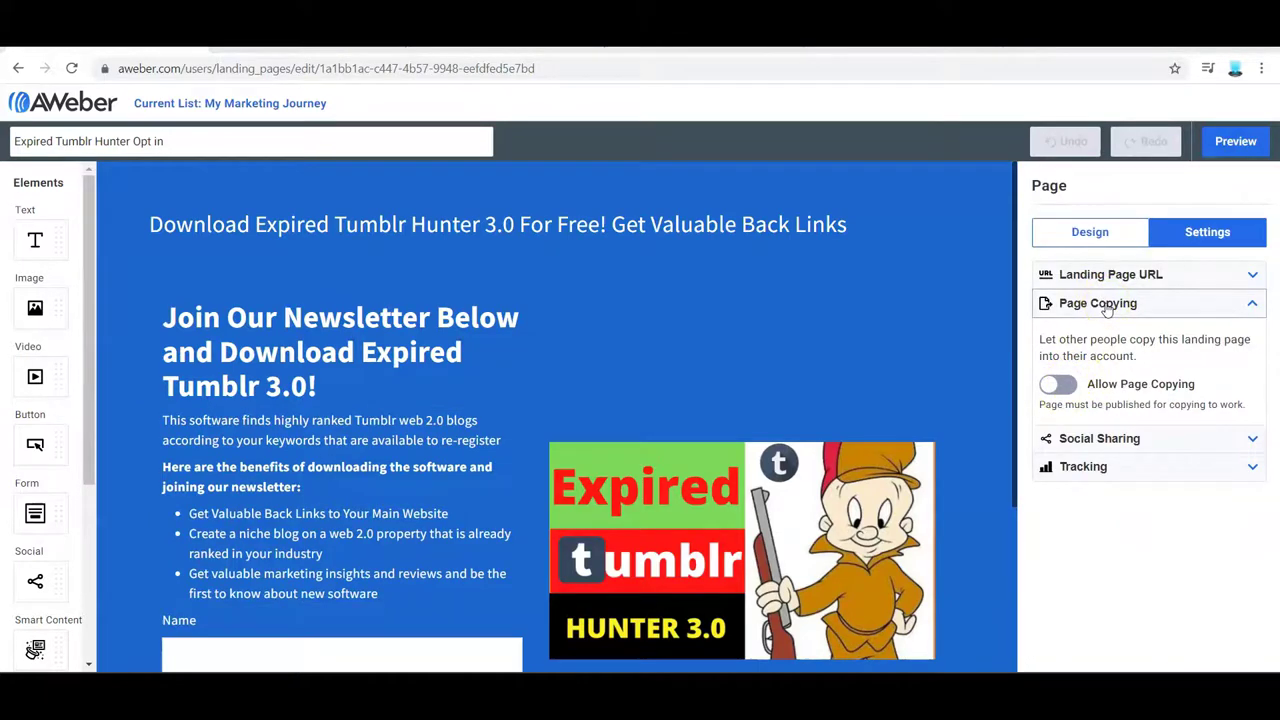
- Turn on the Allow Page Copying toggle and return to the Landing Pages list
click(1062, 384)
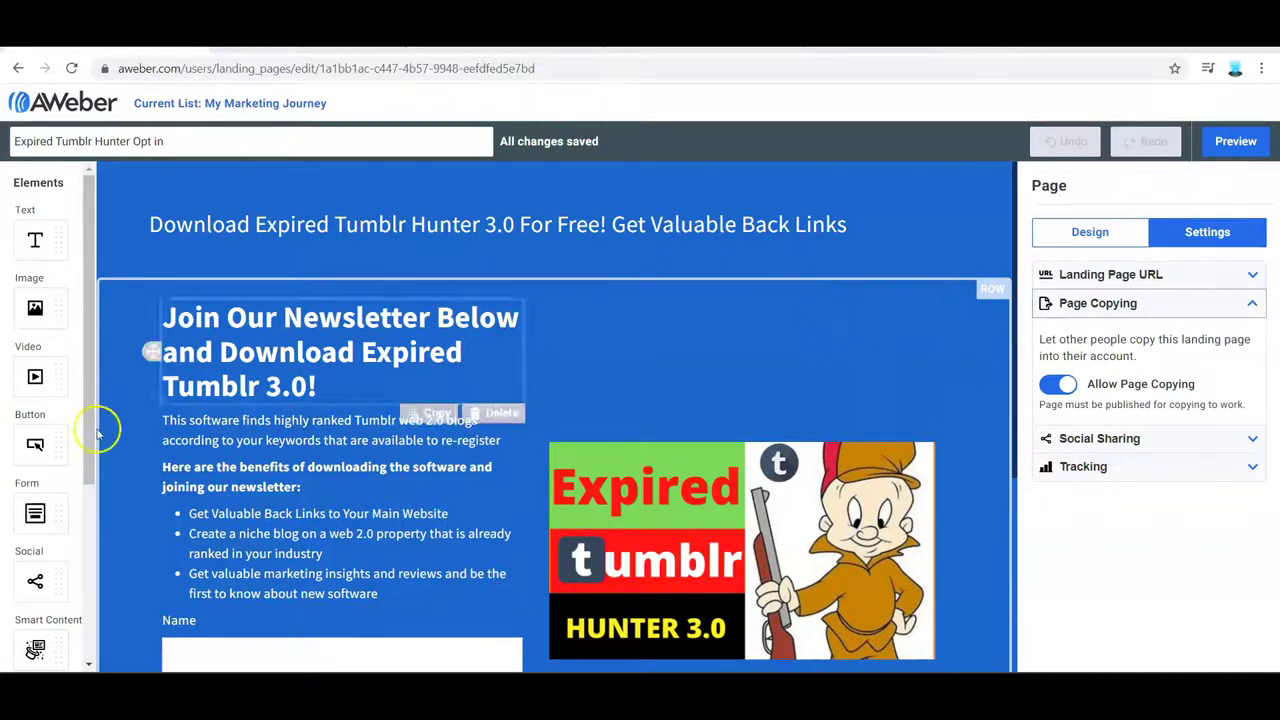
key(alt+Left)
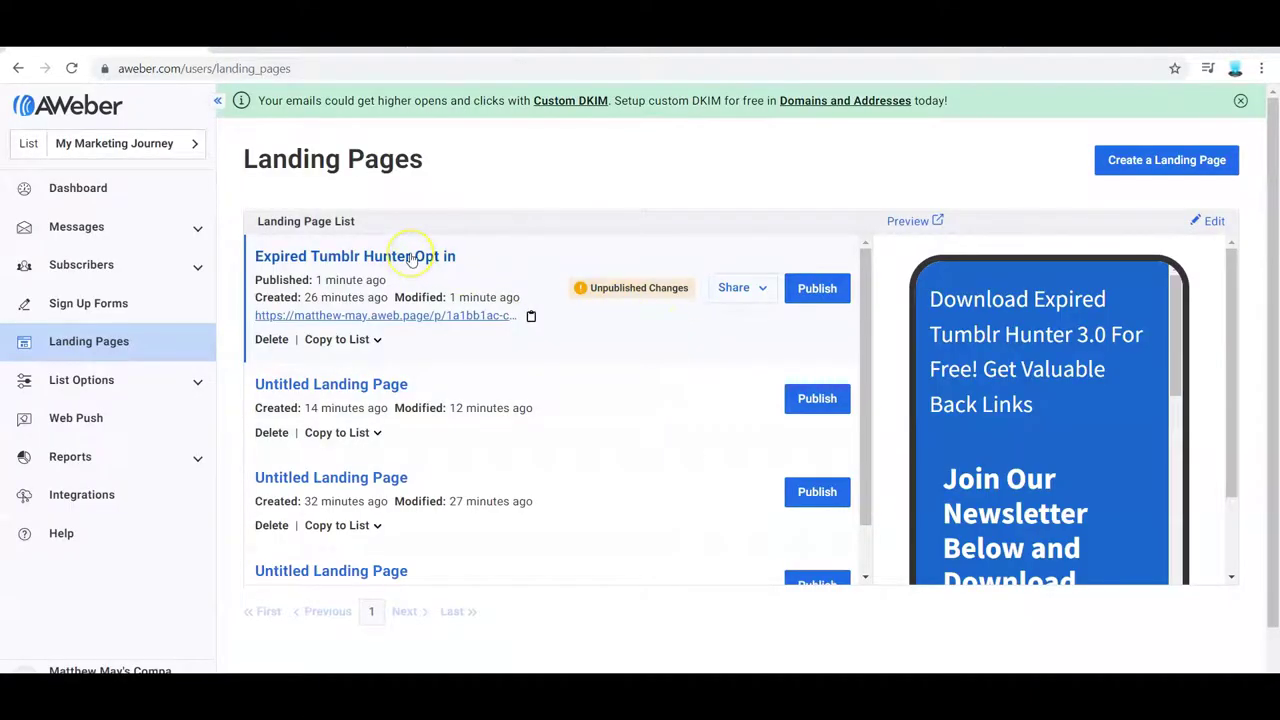
- Publish the pending changes on the Expired Tumblr Hunter Opt in row
click(817, 289)
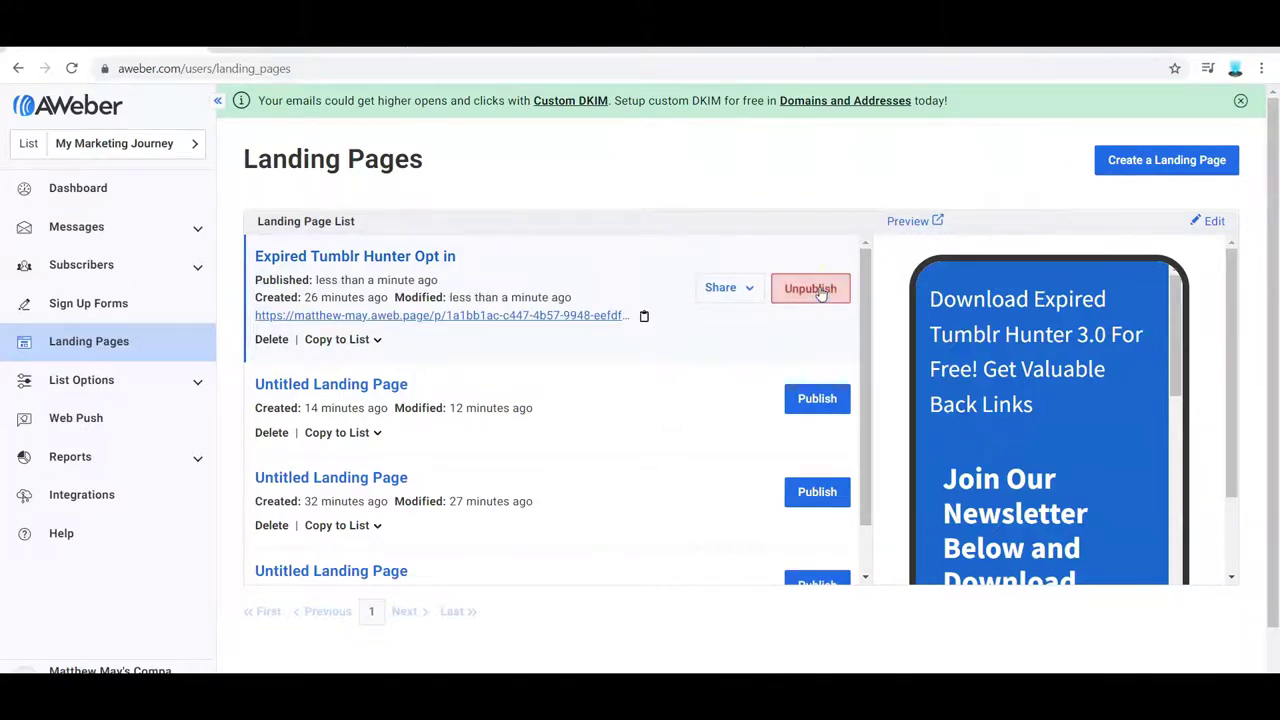
- Create a new Follow Up Series message using the HTML Editor
click(197, 233)
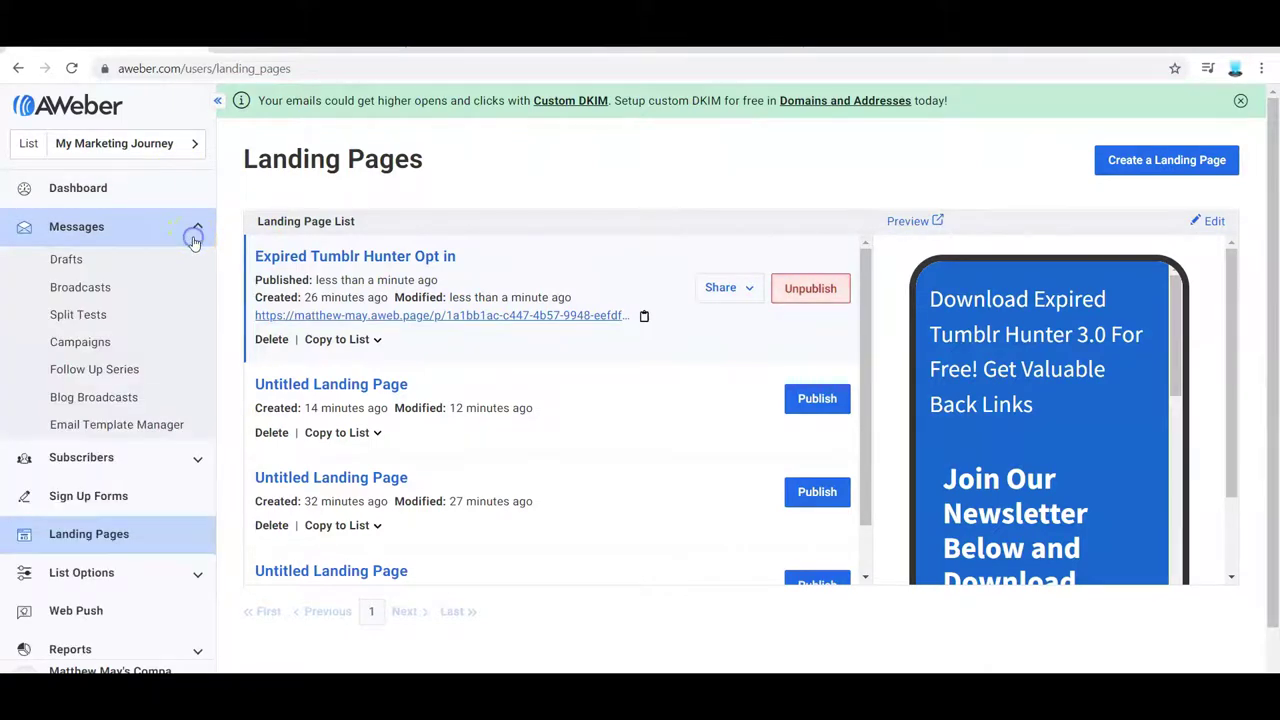
click(97, 370)
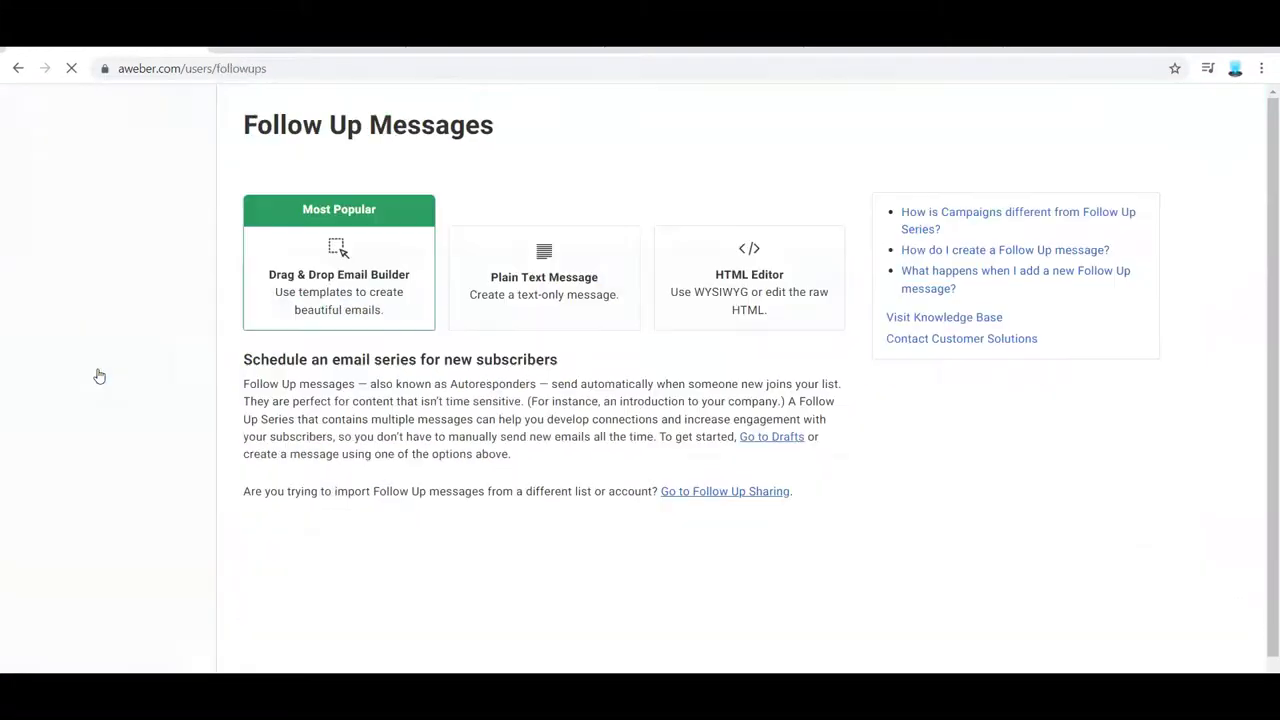
click(456, 304)
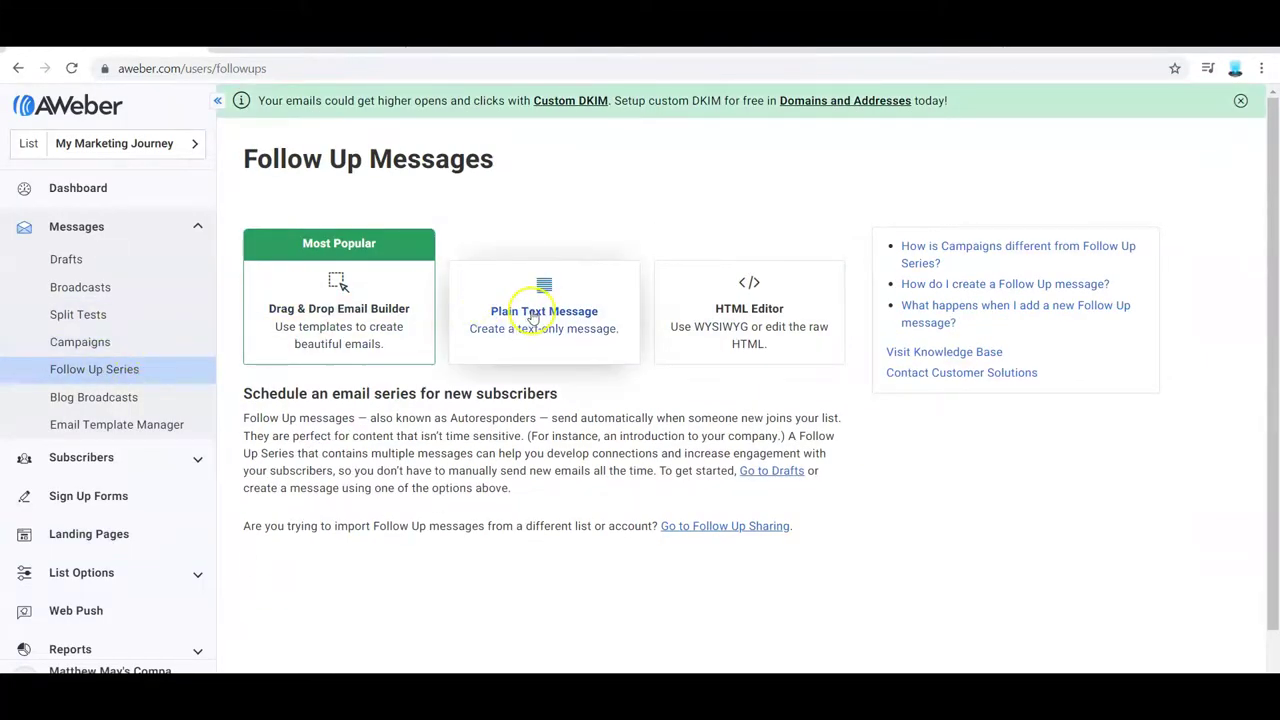
click(755, 312)
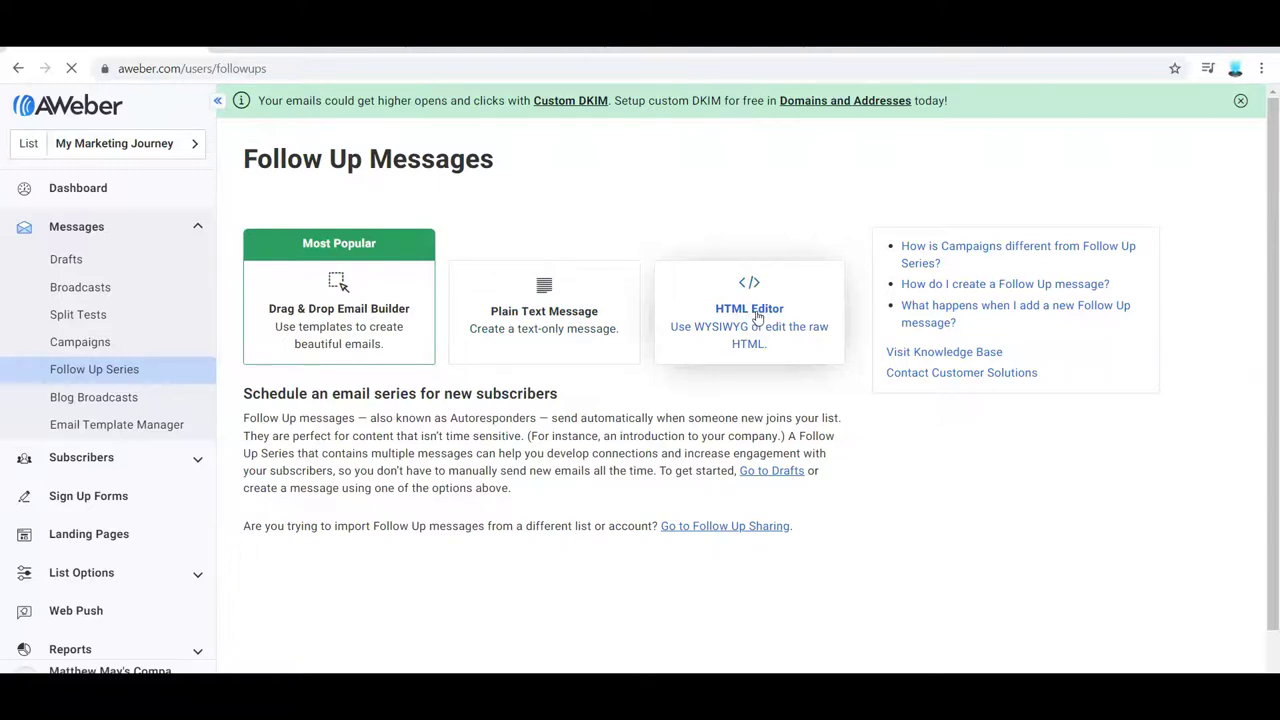
click(757, 314)
click(757, 314)
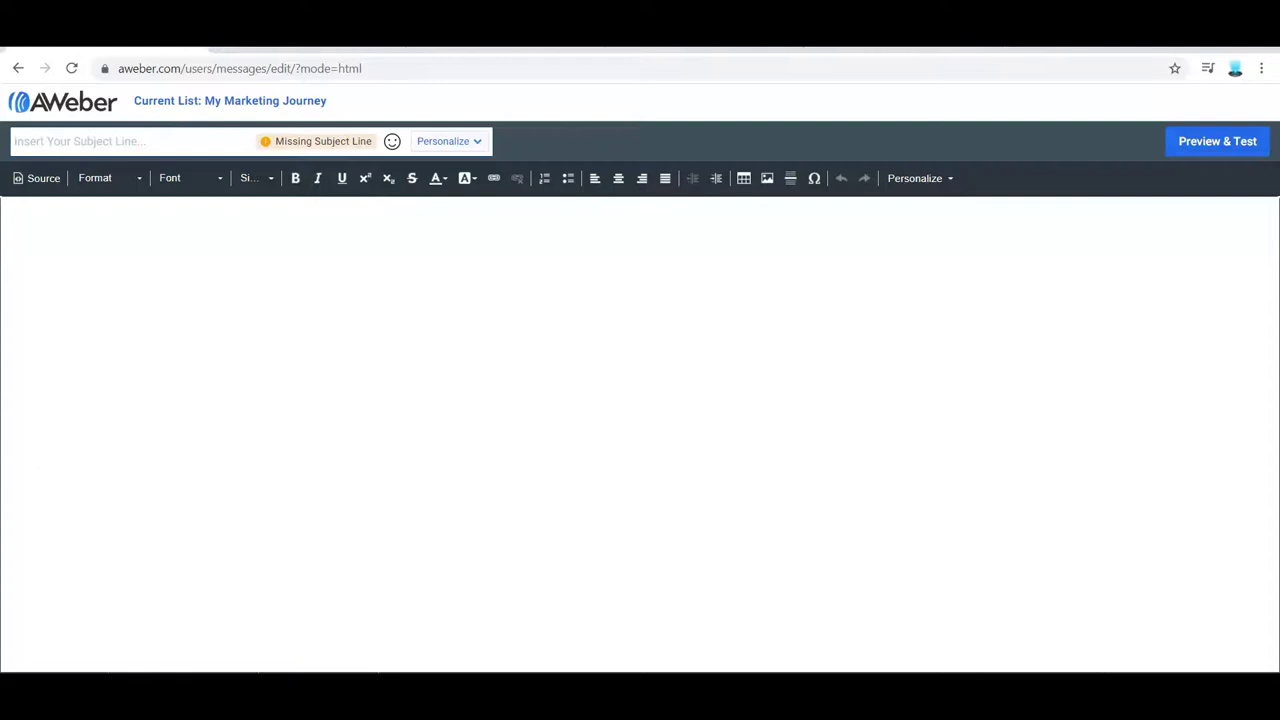
- Paste the subject 'Here is your free software!' and add a first-name field followed by a comma
click(160, 141)
text(Here is your free software)
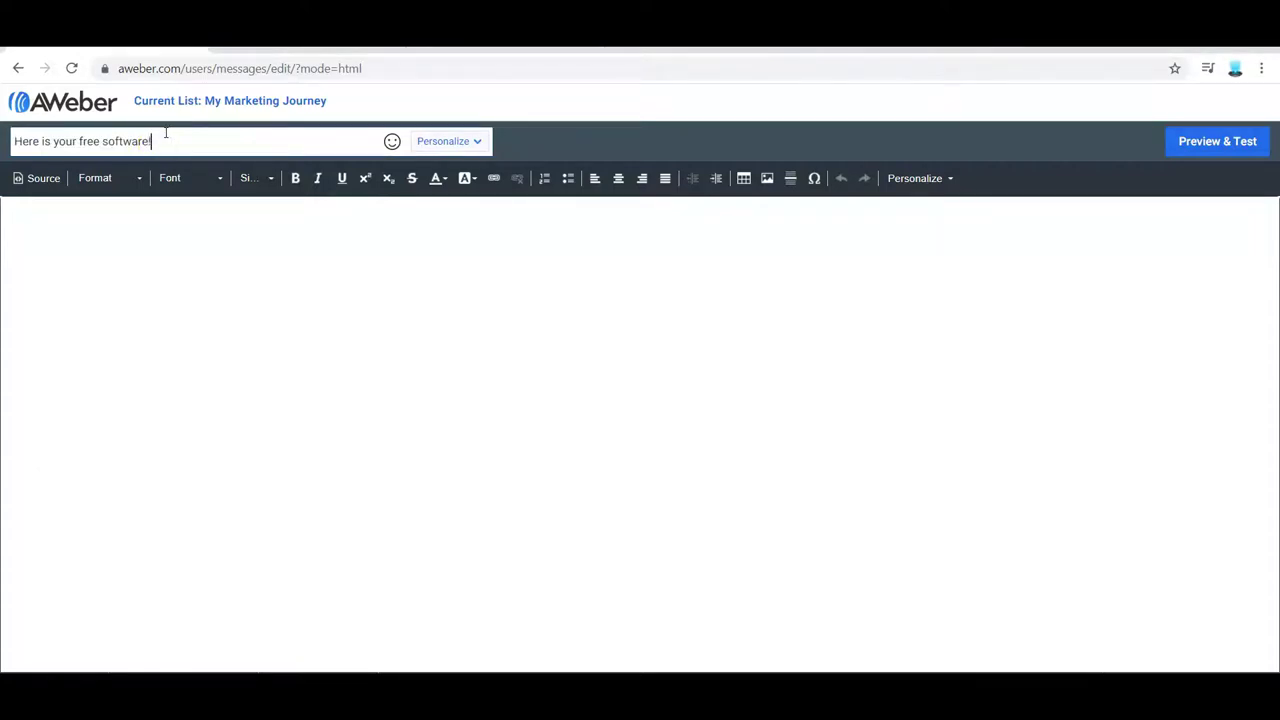
click(467, 145)
click(474, 168)
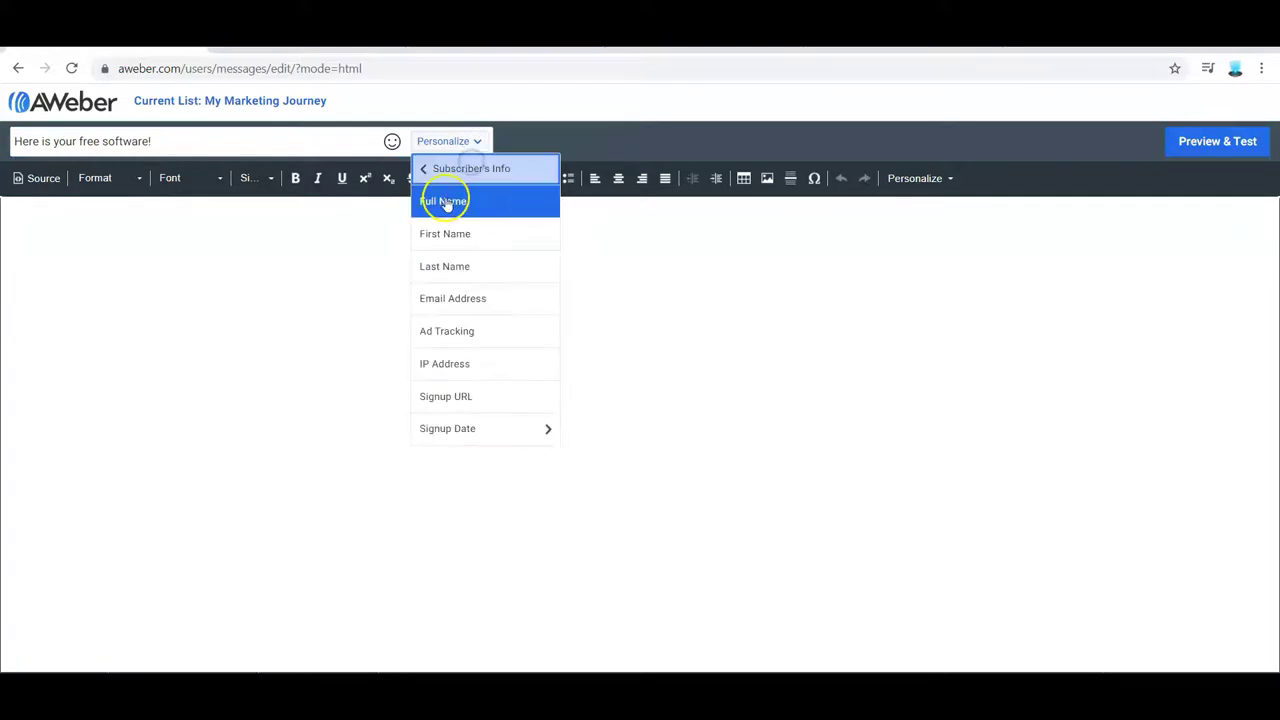
click(451, 234)
text(,)
- Put the first-name field after 'Hi' in the body, then save the draft to Drafts
click(27, 222)
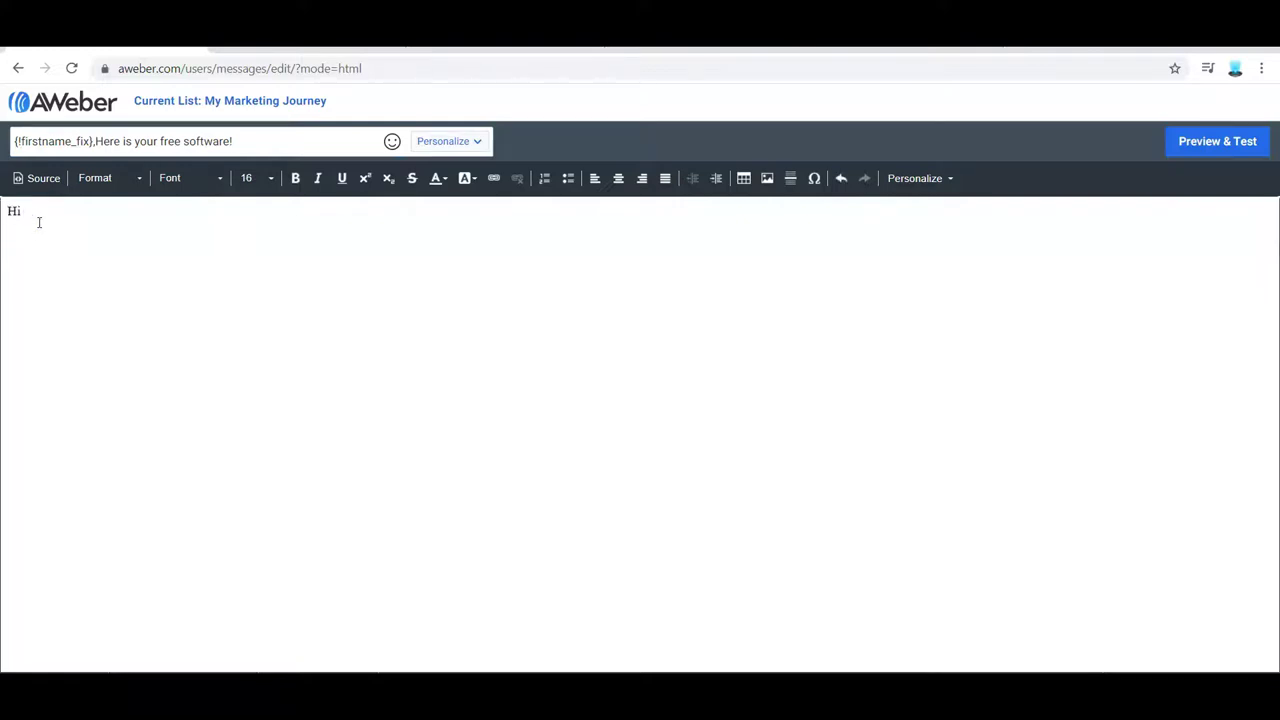
click(466, 141)
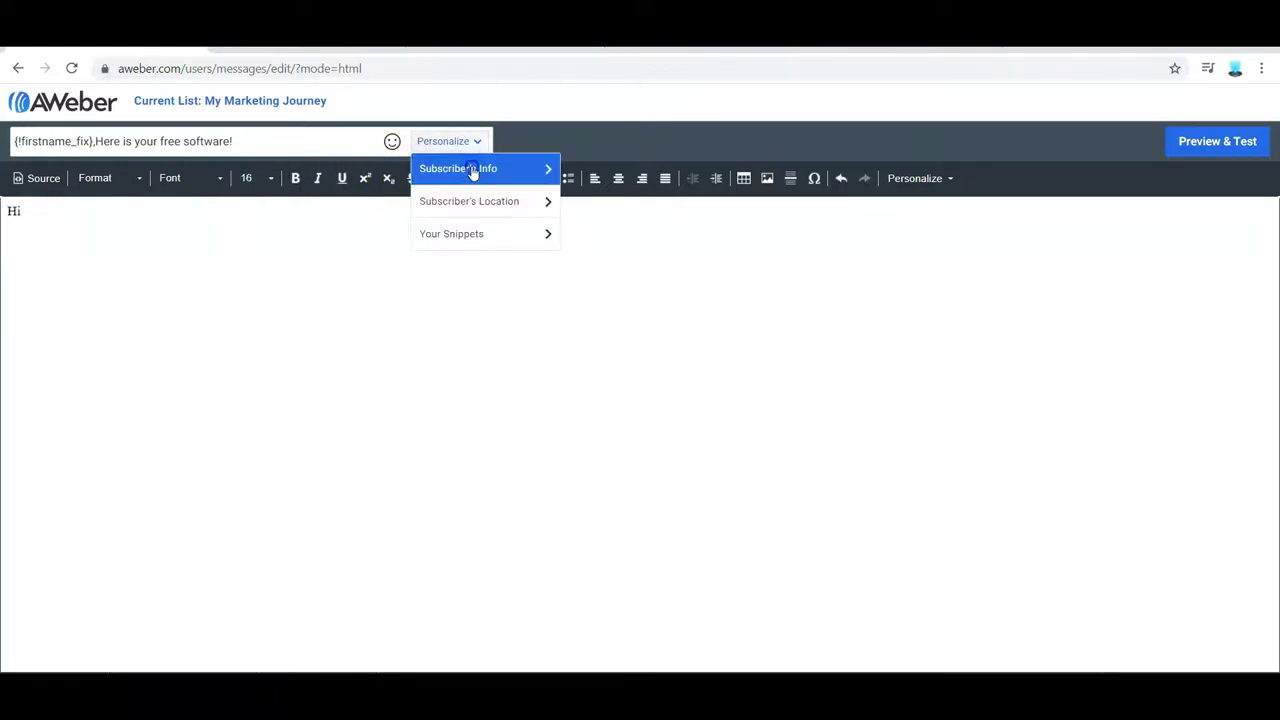
click(473, 170)
click(463, 230)
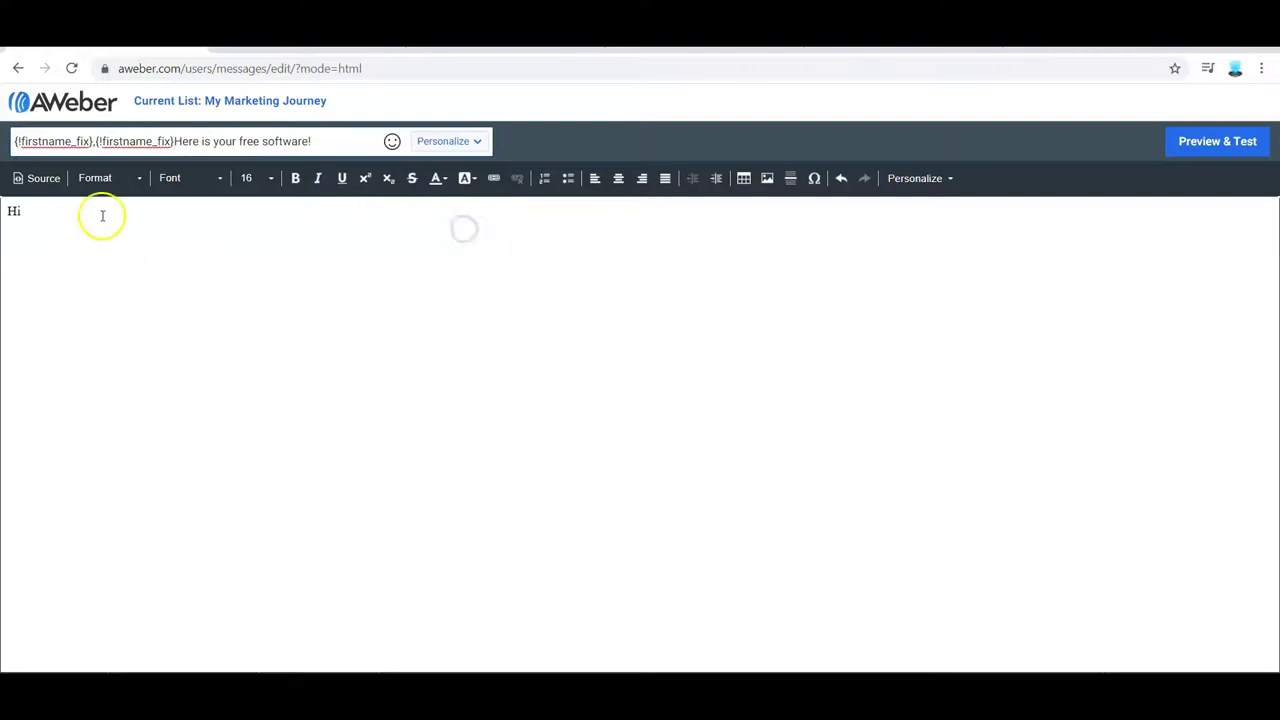
drag(96, 141, 8, 135)
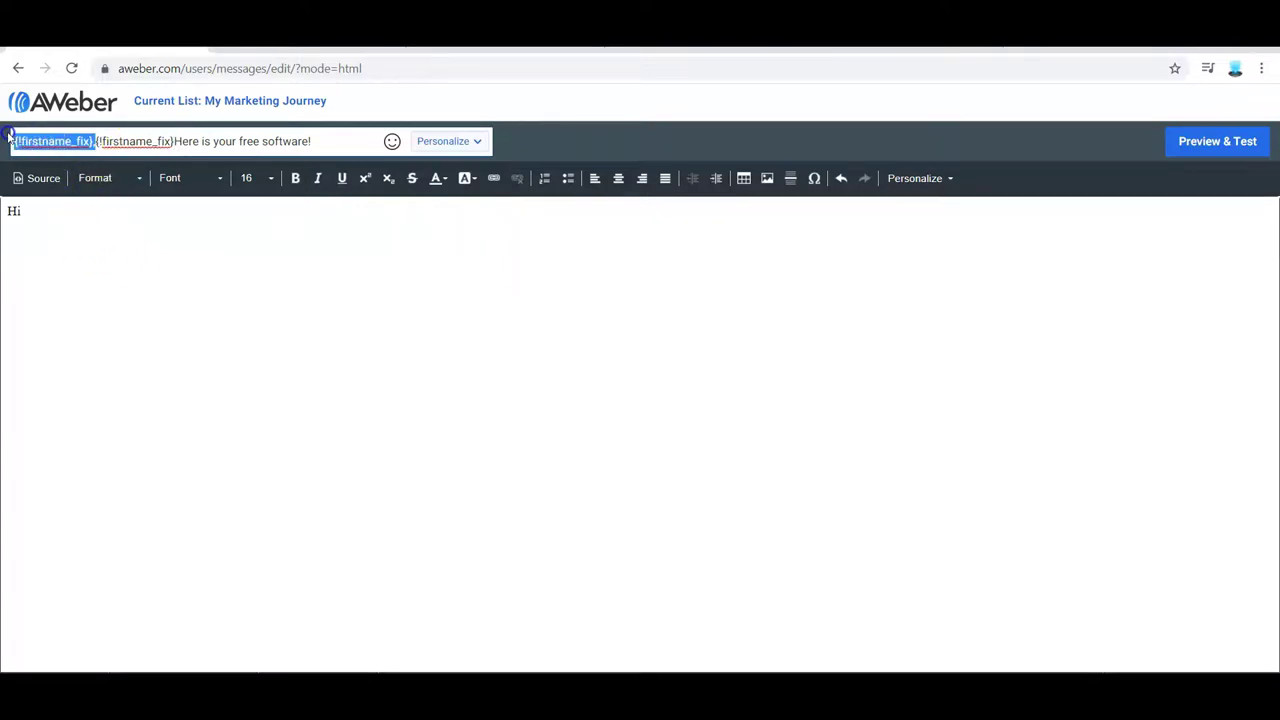
key(ctrl+c)
click(46, 203)
key(ctrl+v)
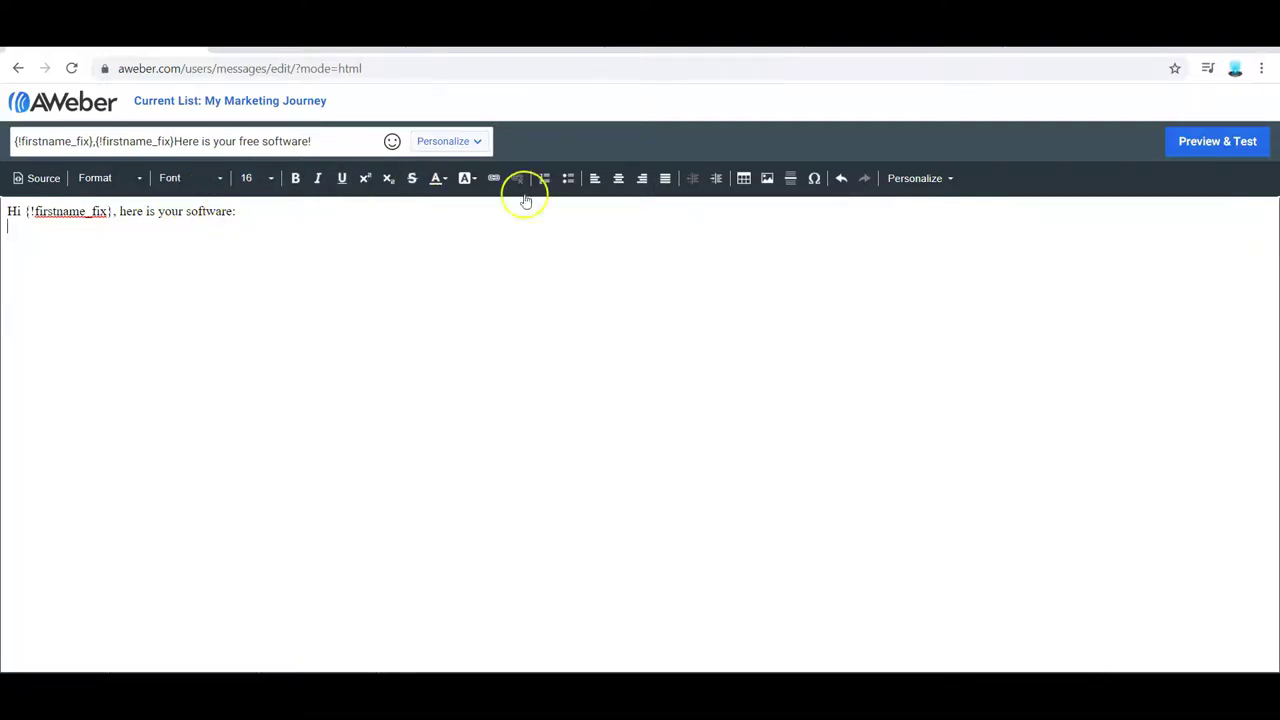
click(1208, 653)
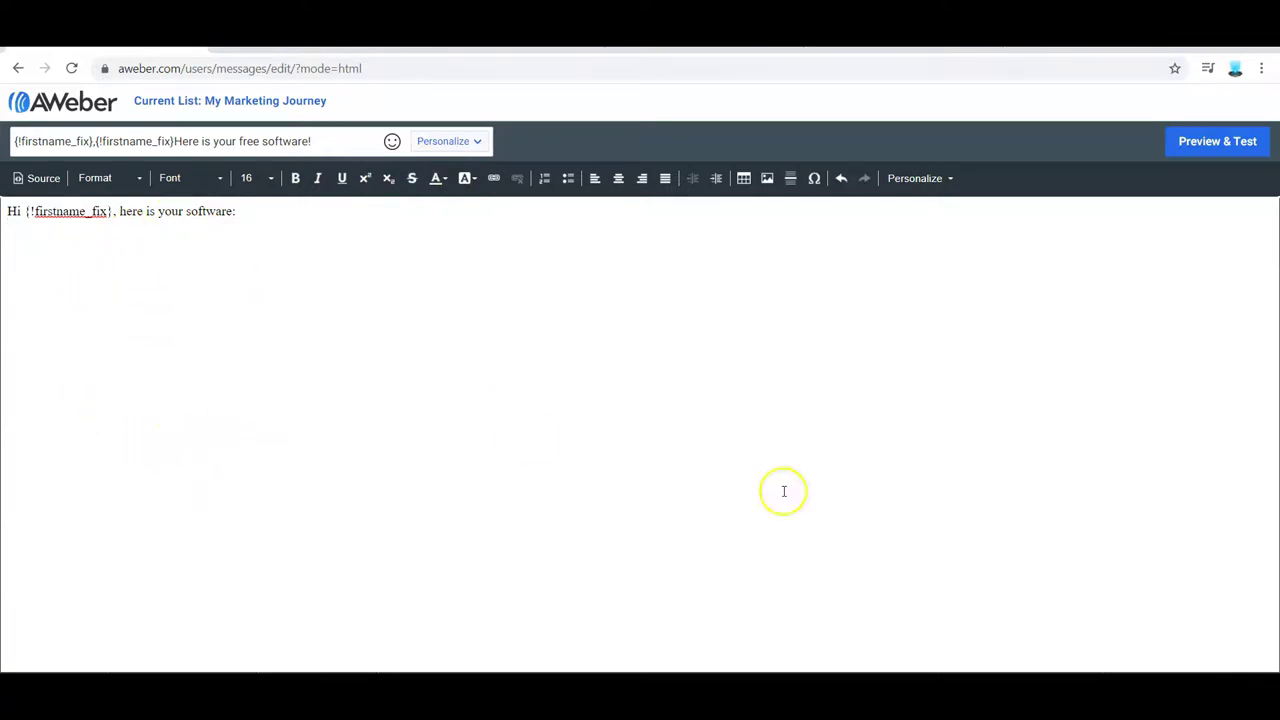
click(1191, 665)
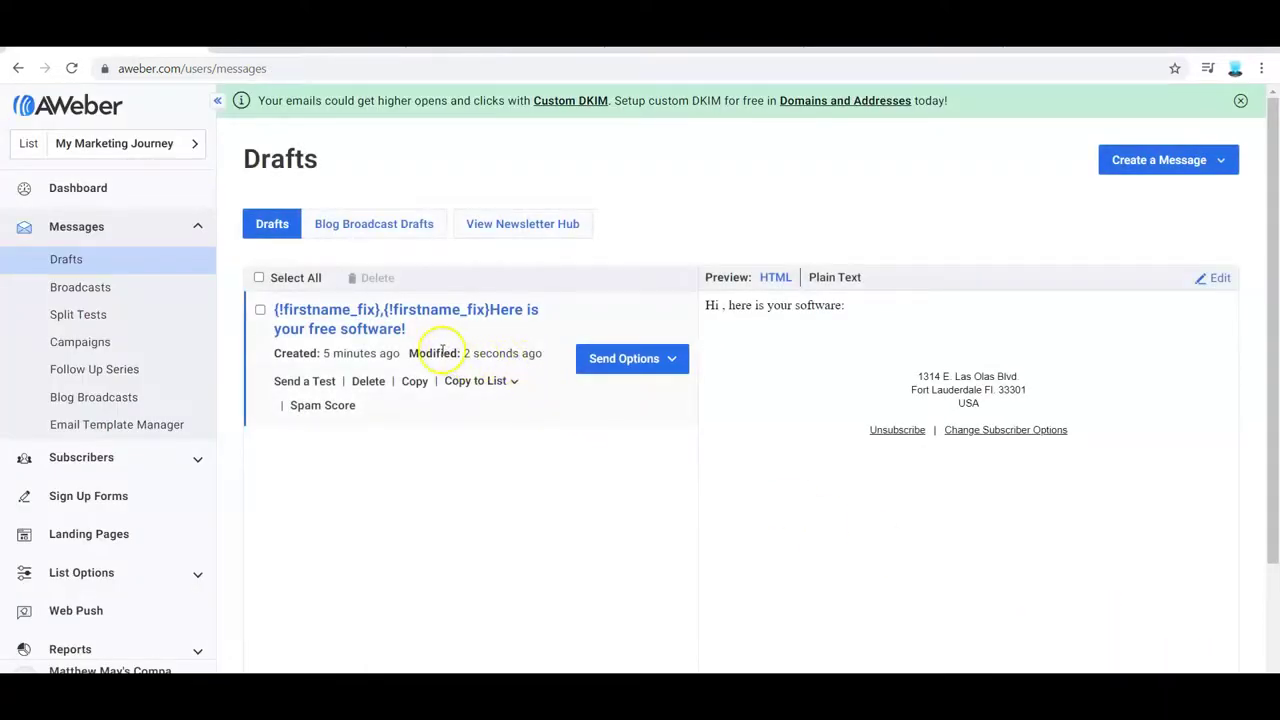
- Add the free-software draft as follow-up message 1 with a 0-day interval, sent in subscribers' local time
click(650, 360)
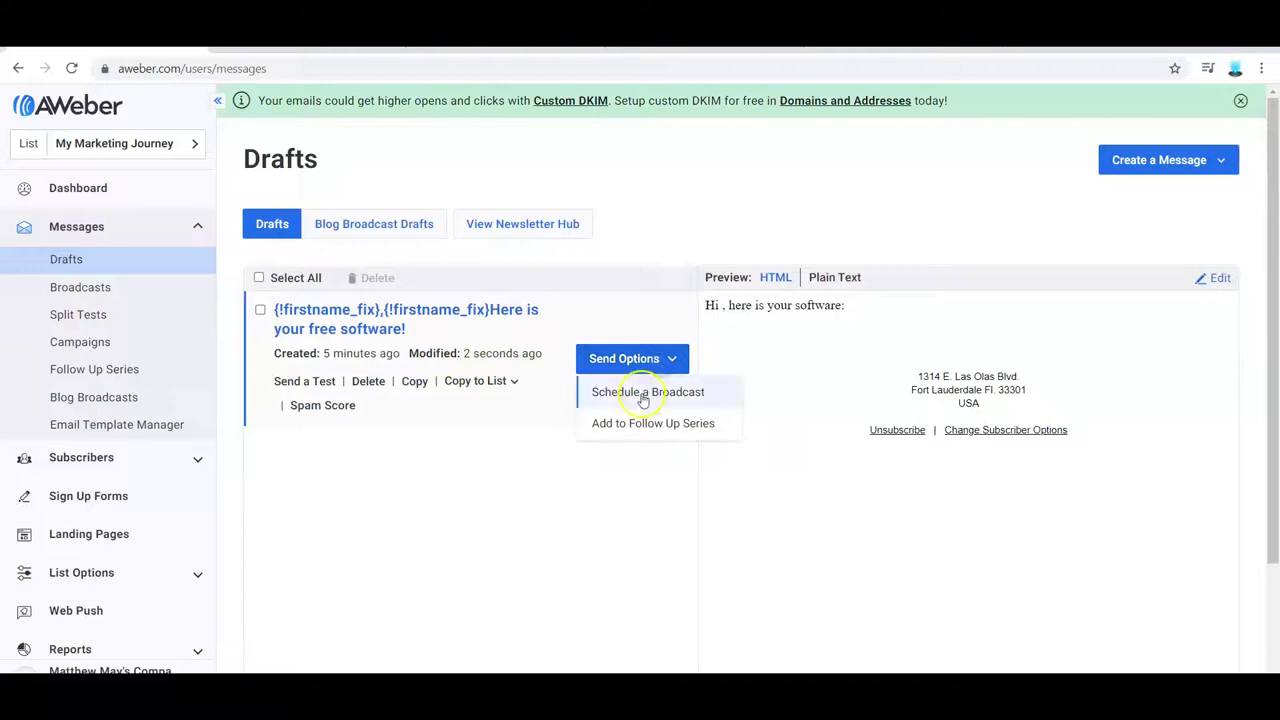
click(653, 425)
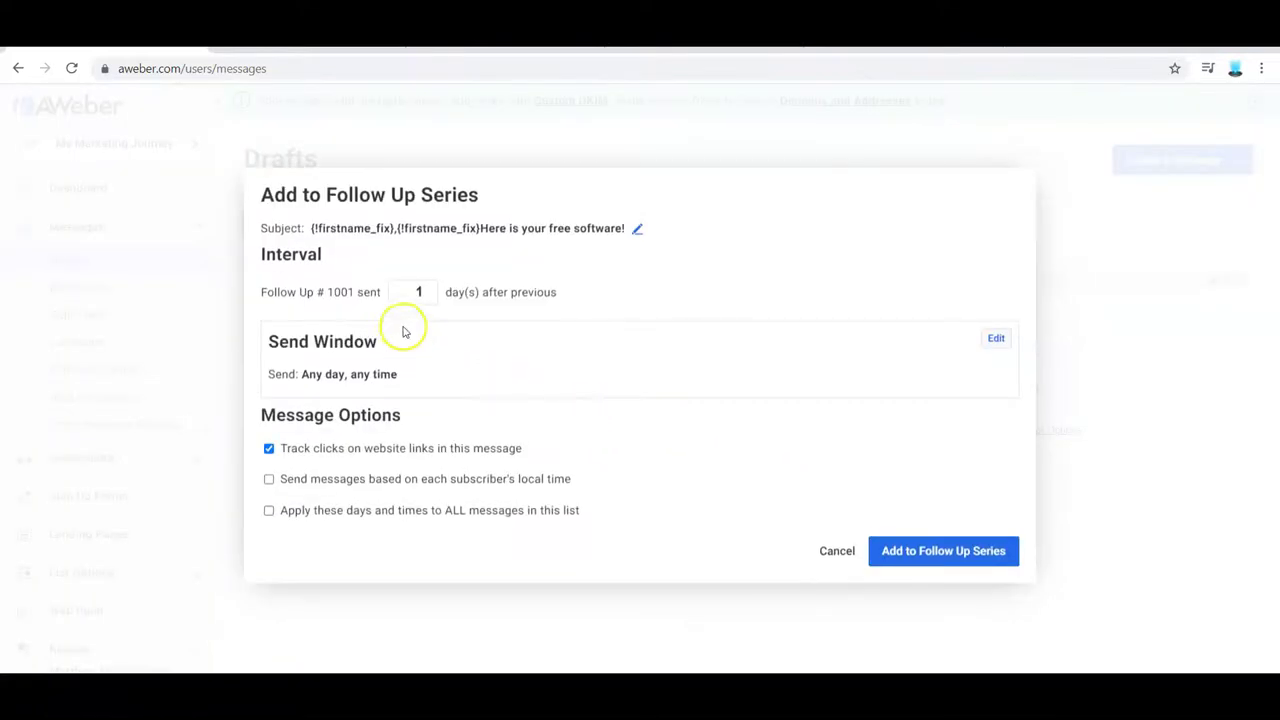
click(428, 296)
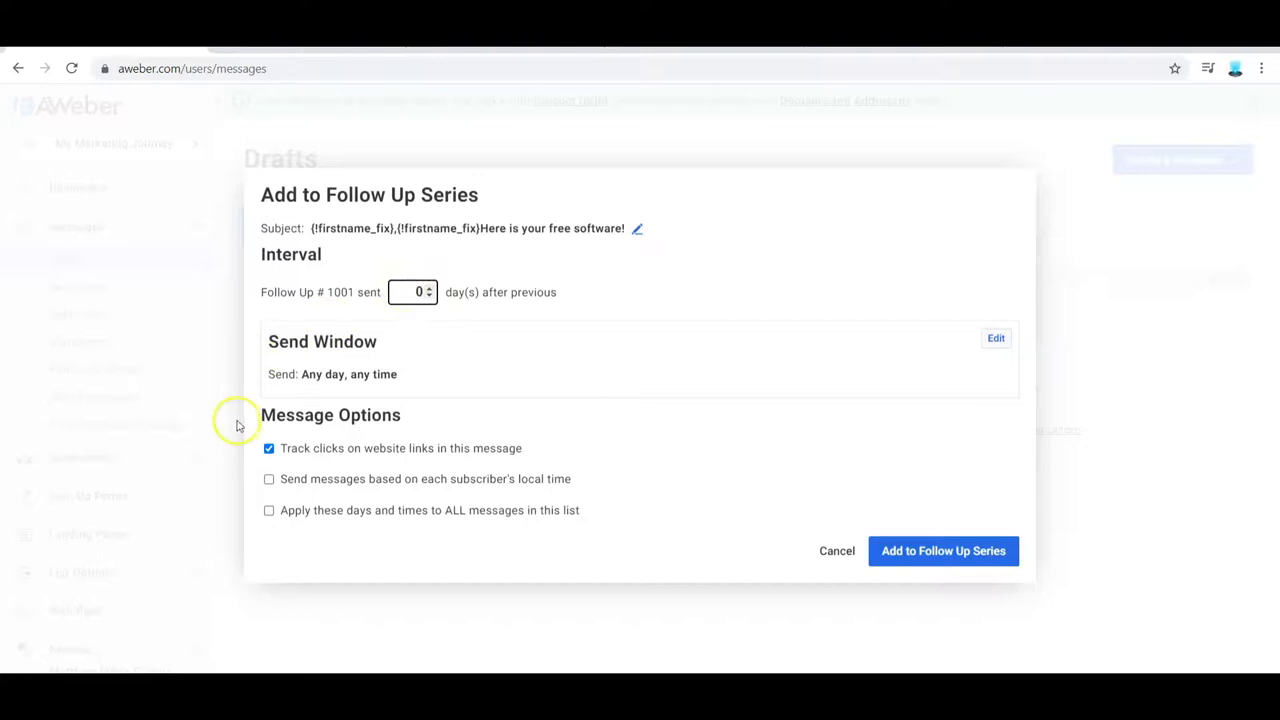
click(269, 480)
click(916, 556)
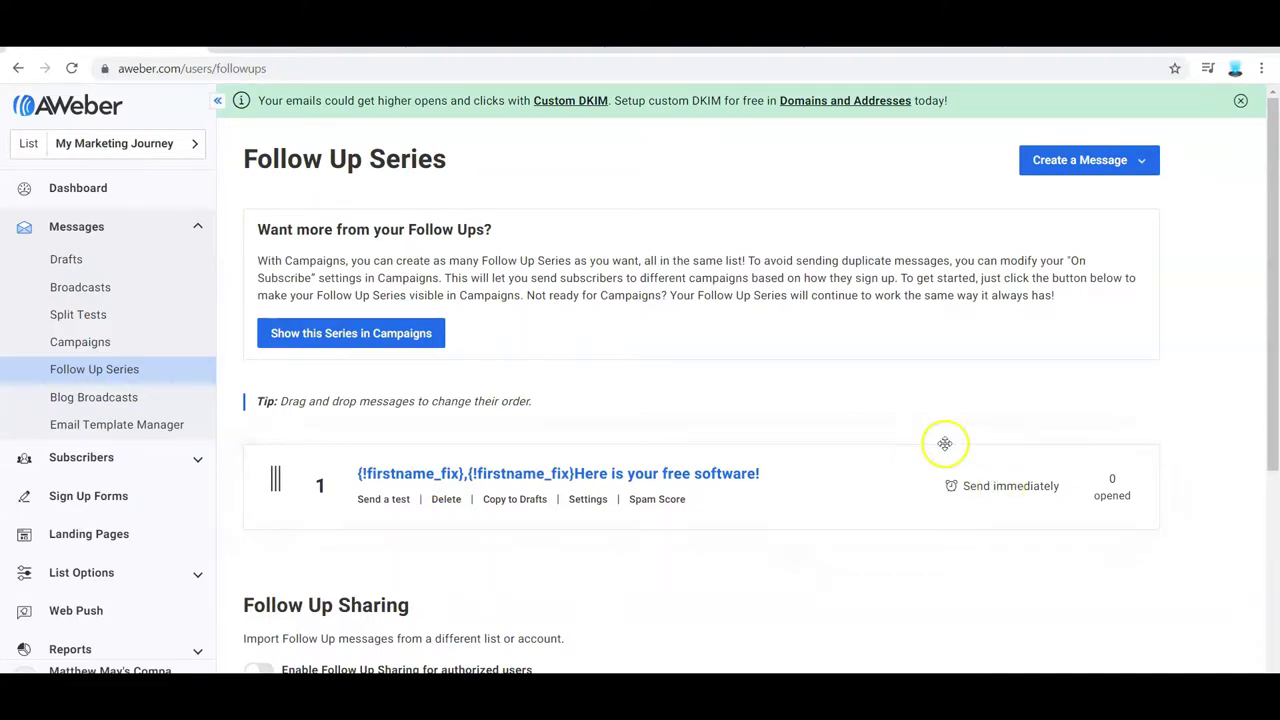
- Start a new HTML message with subject 'Messsage 2' and begin typing its 'Message 2' body
click(1087, 170)
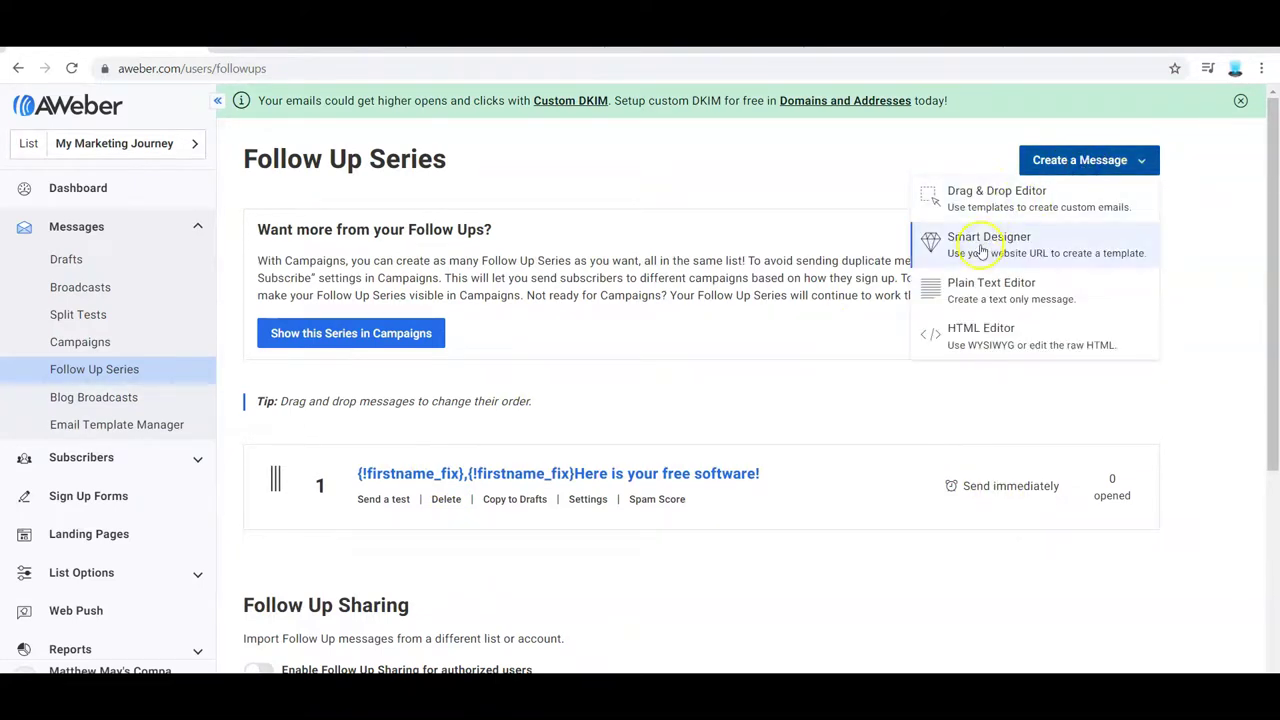
click(1008, 336)
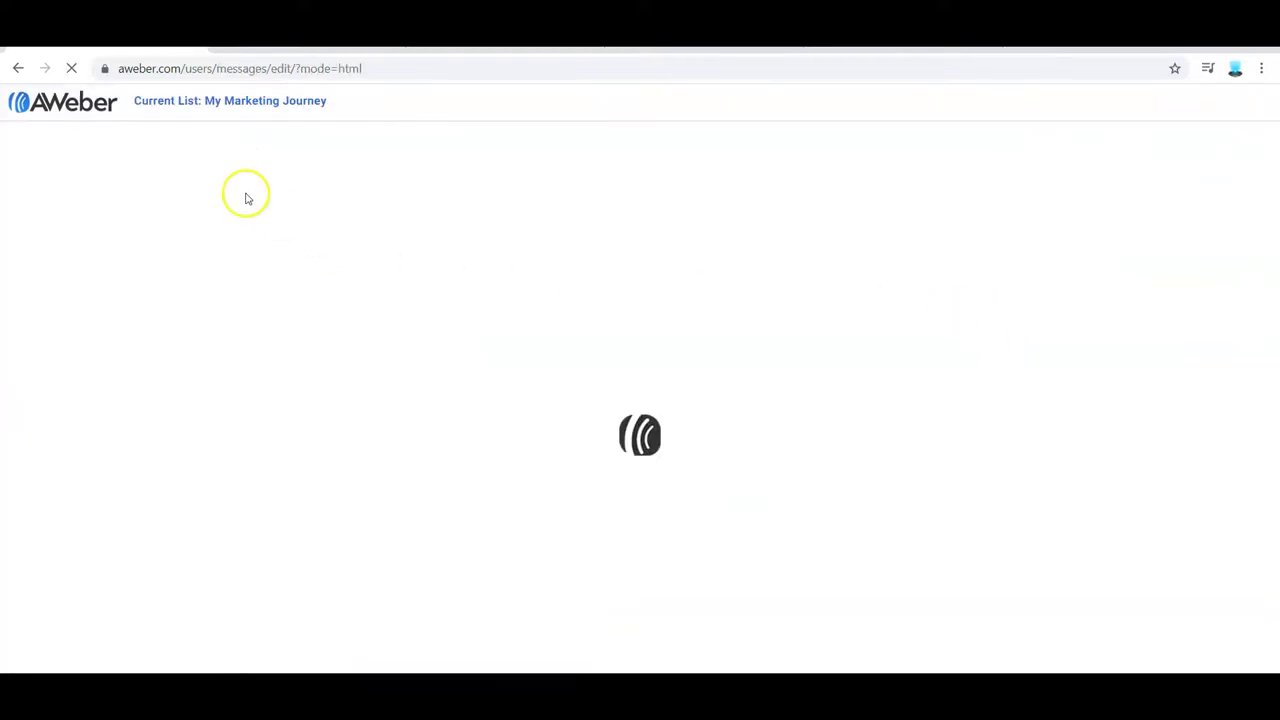
click(113, 144)
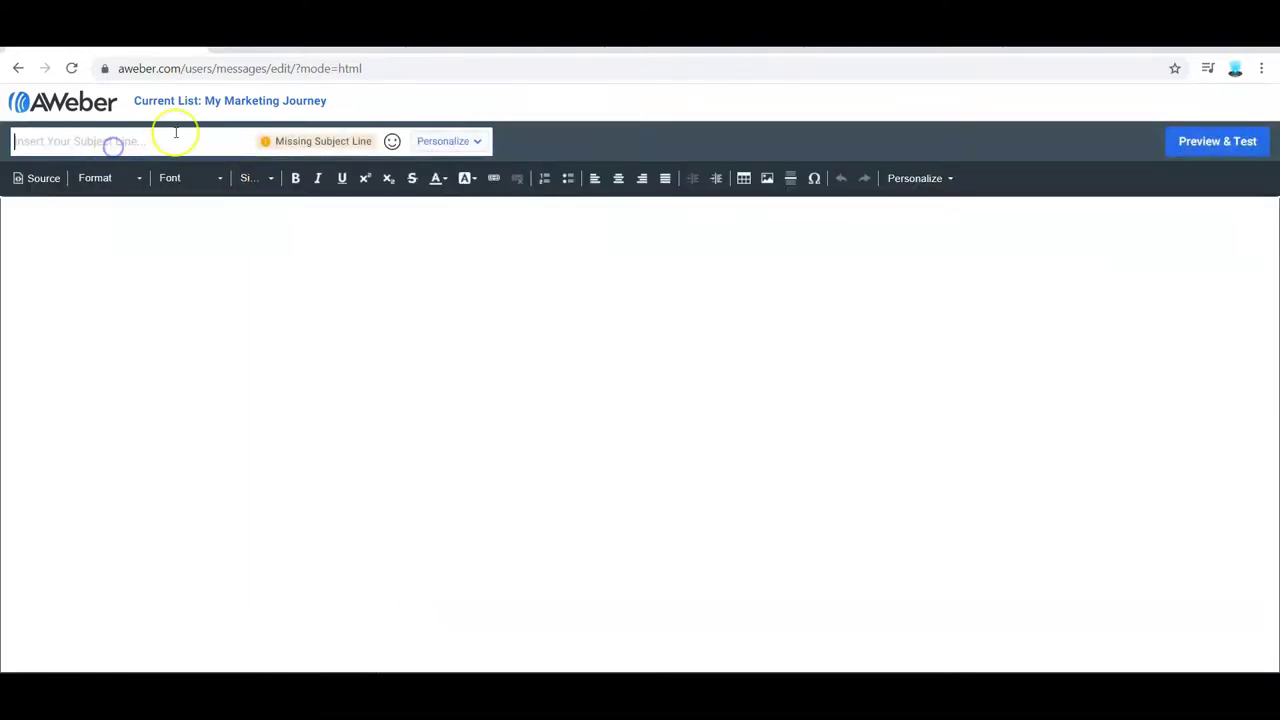
text(Messs)
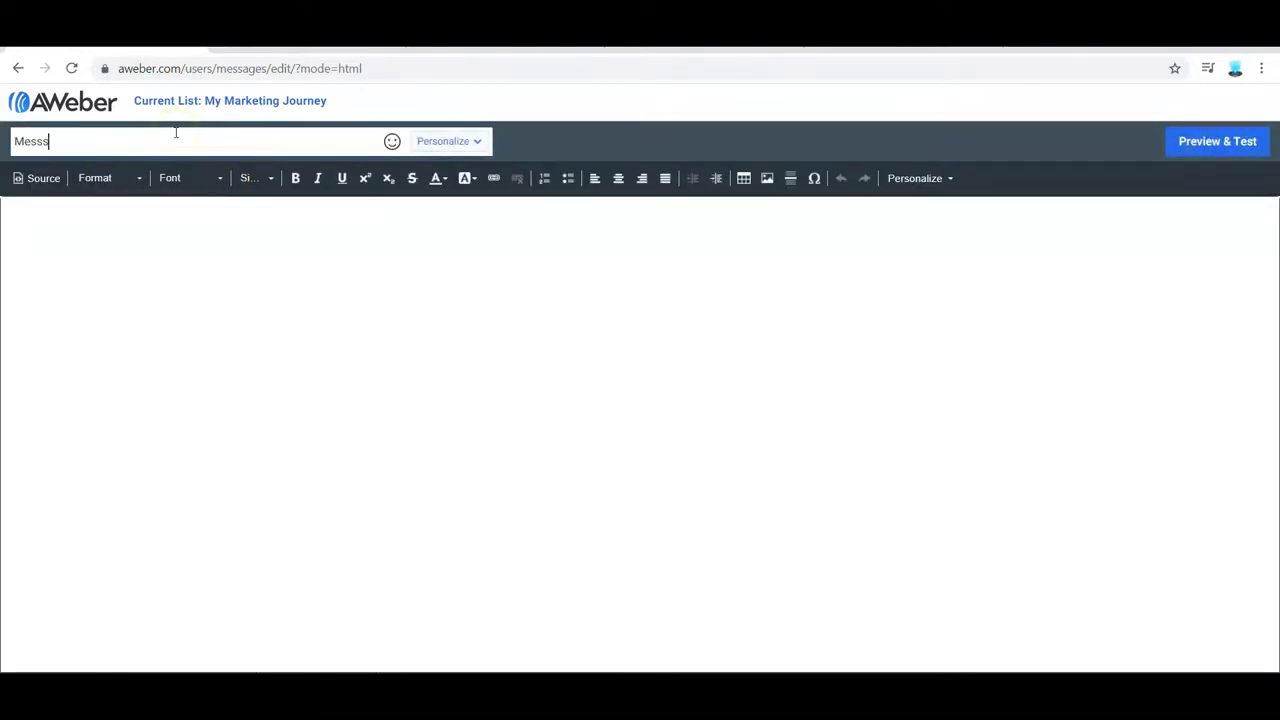
text(age 2)
click(243, 334)
click(243, 307)
text(Mes)
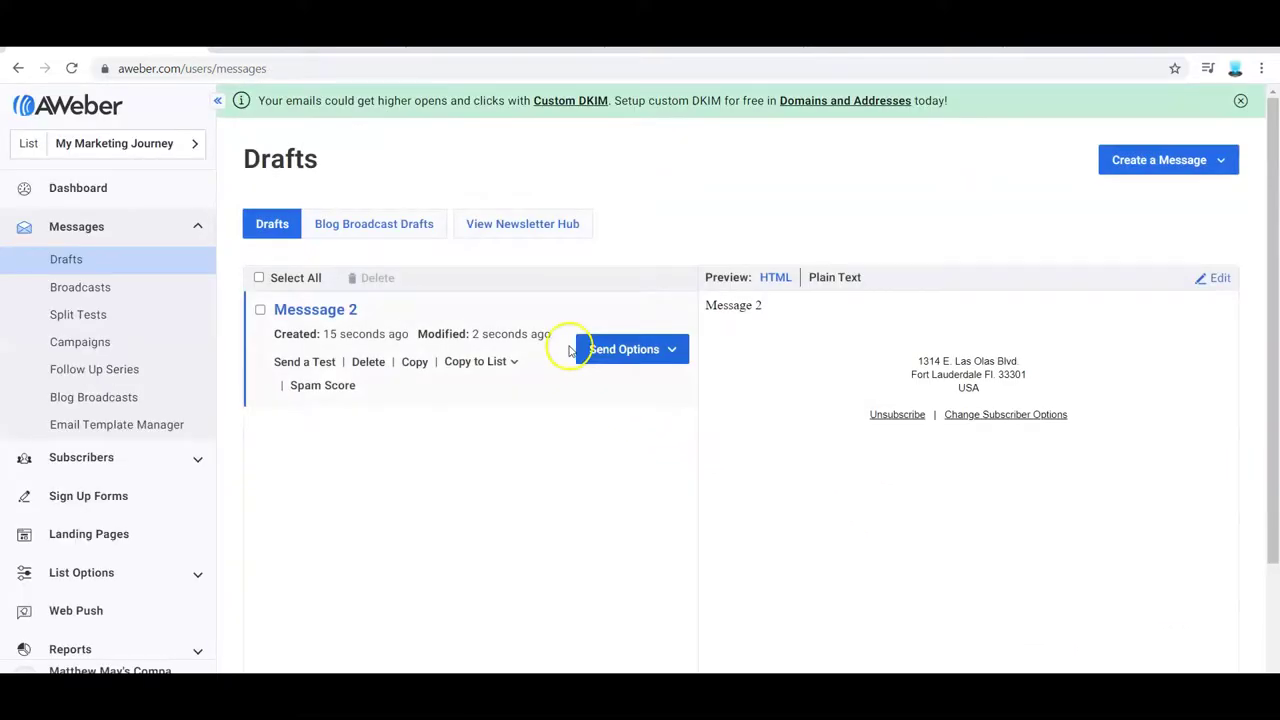
- Add 'Messsage 2' to the follow-up series with a new delay, local-time sending applied to all messages
click(665, 352)
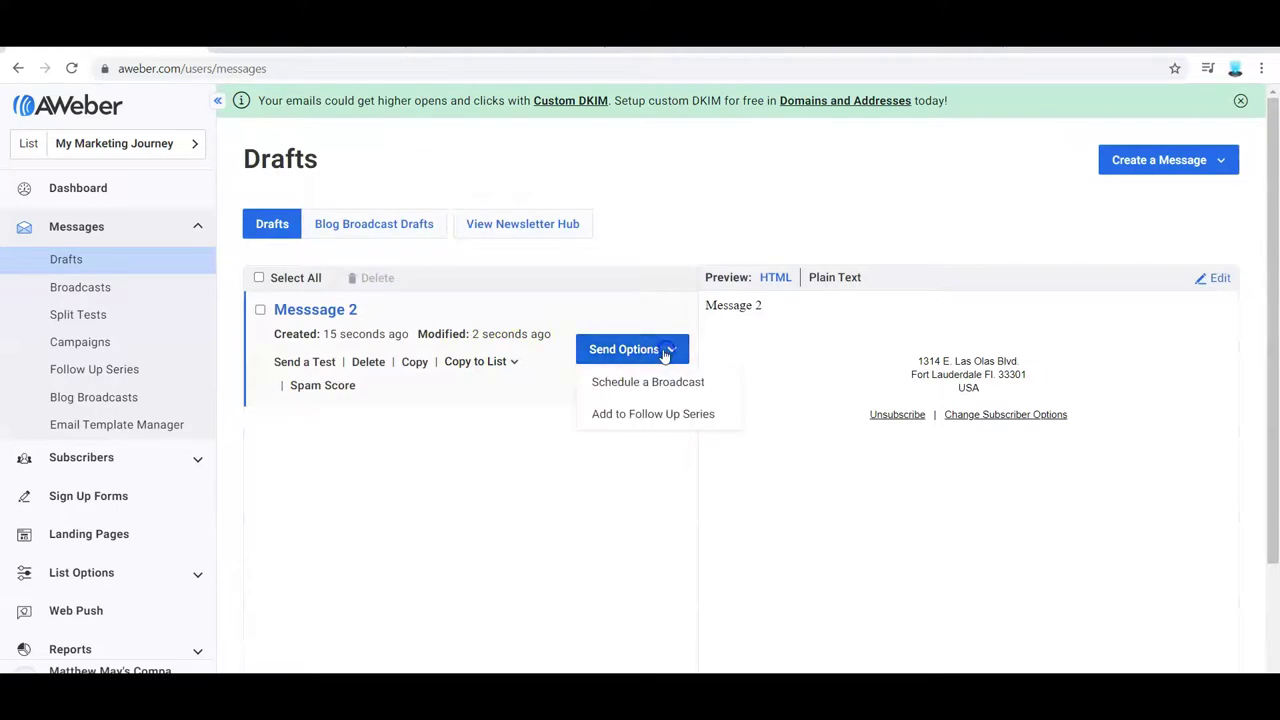
click(653, 418)
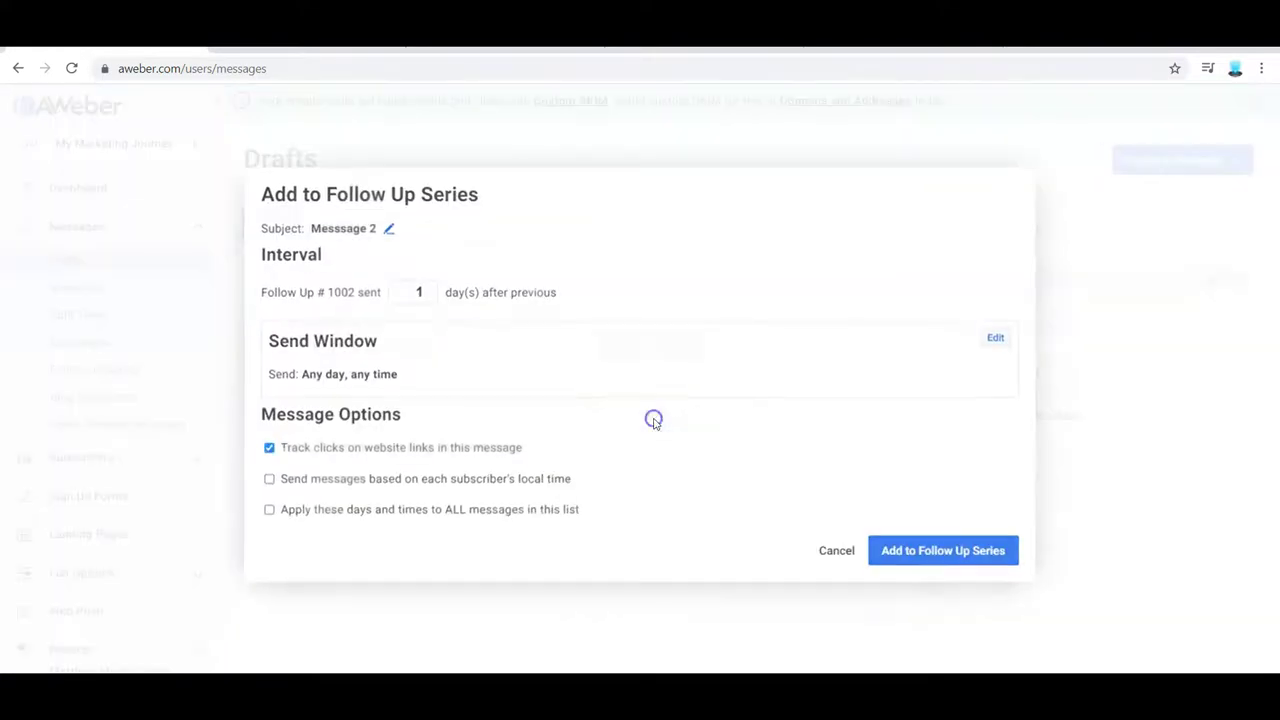
double_click(419, 291)
text(30)
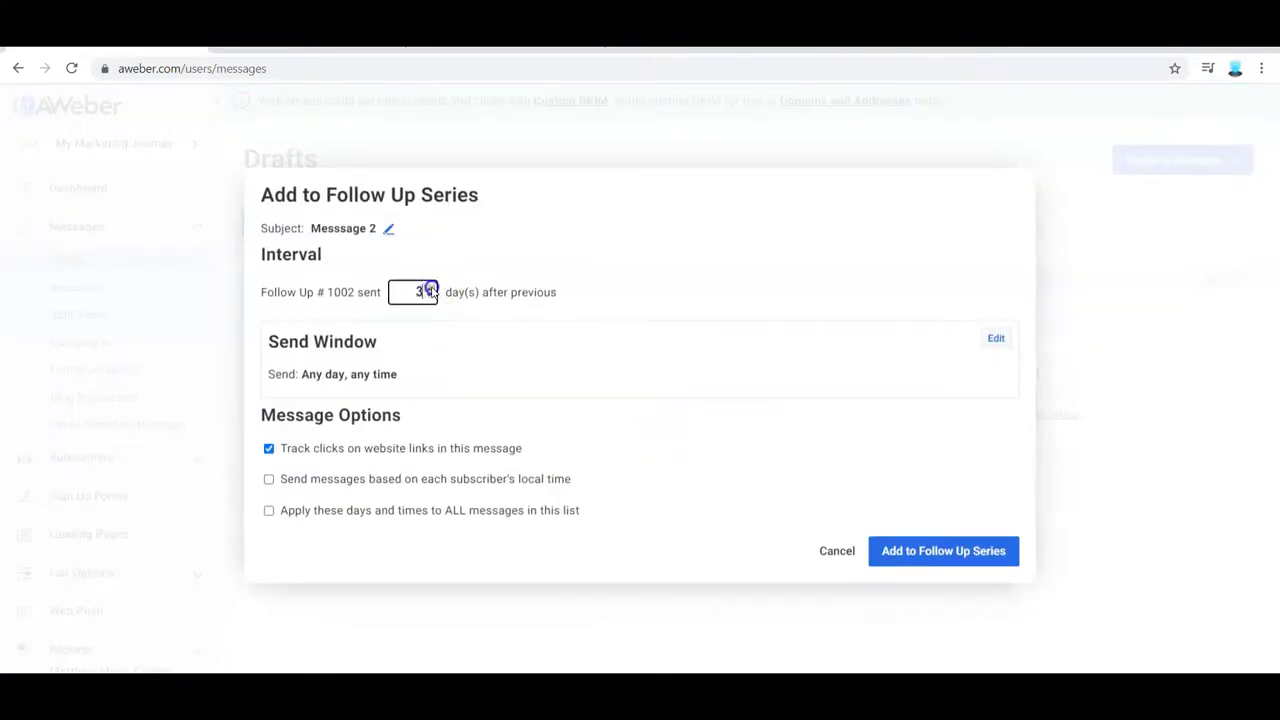
click(270, 480)
click(269, 511)
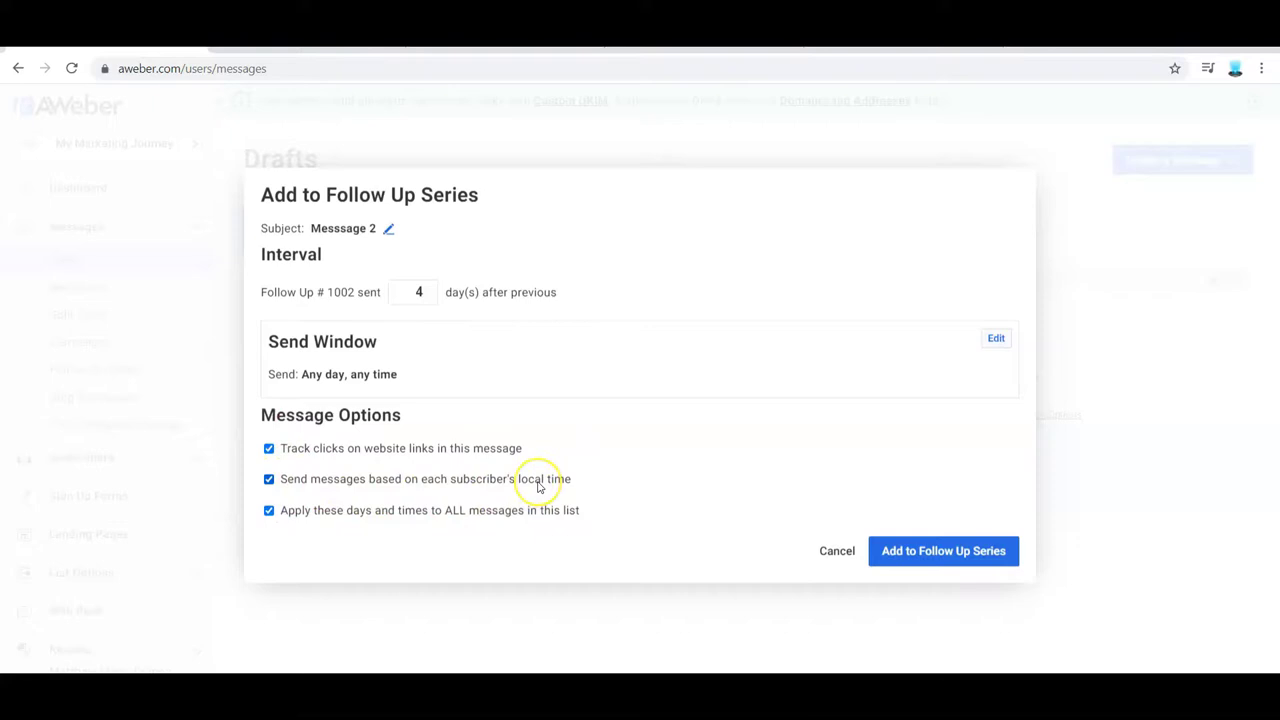
click(962, 553)
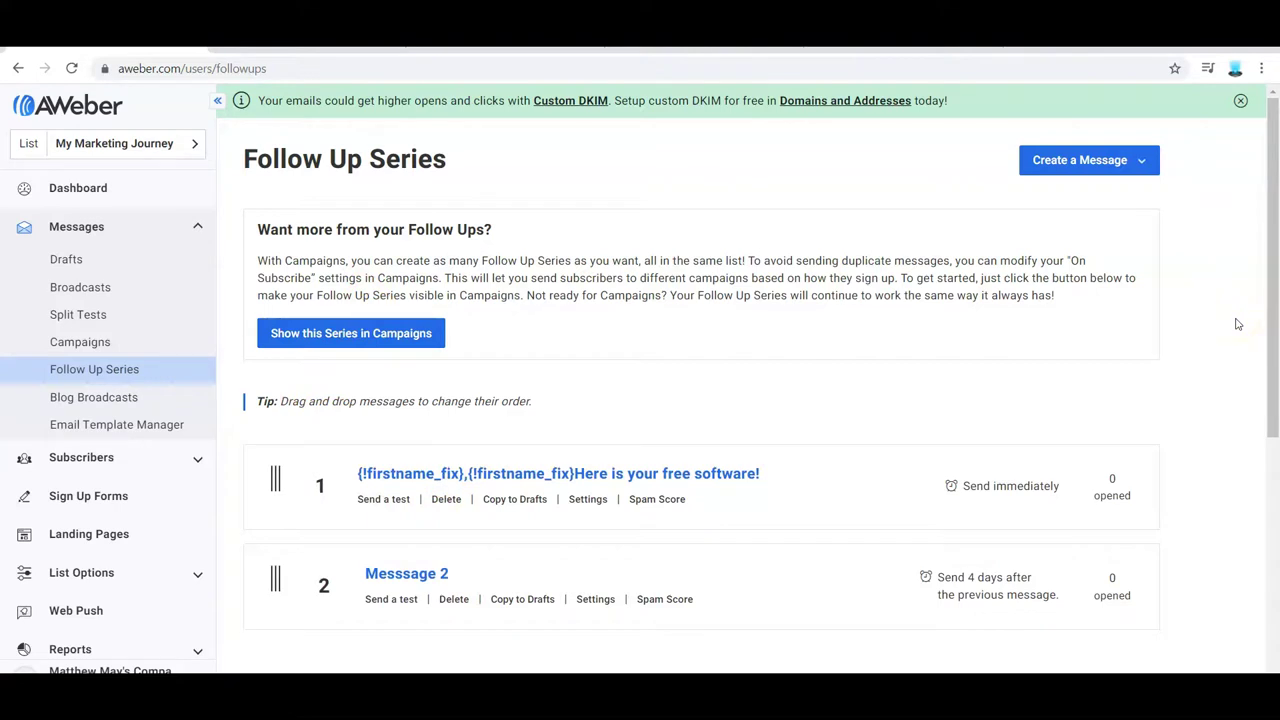
- Switch the active list to classsub and scroll through its follow-up series and open rates
drag(1273, 320, 1274, 345)
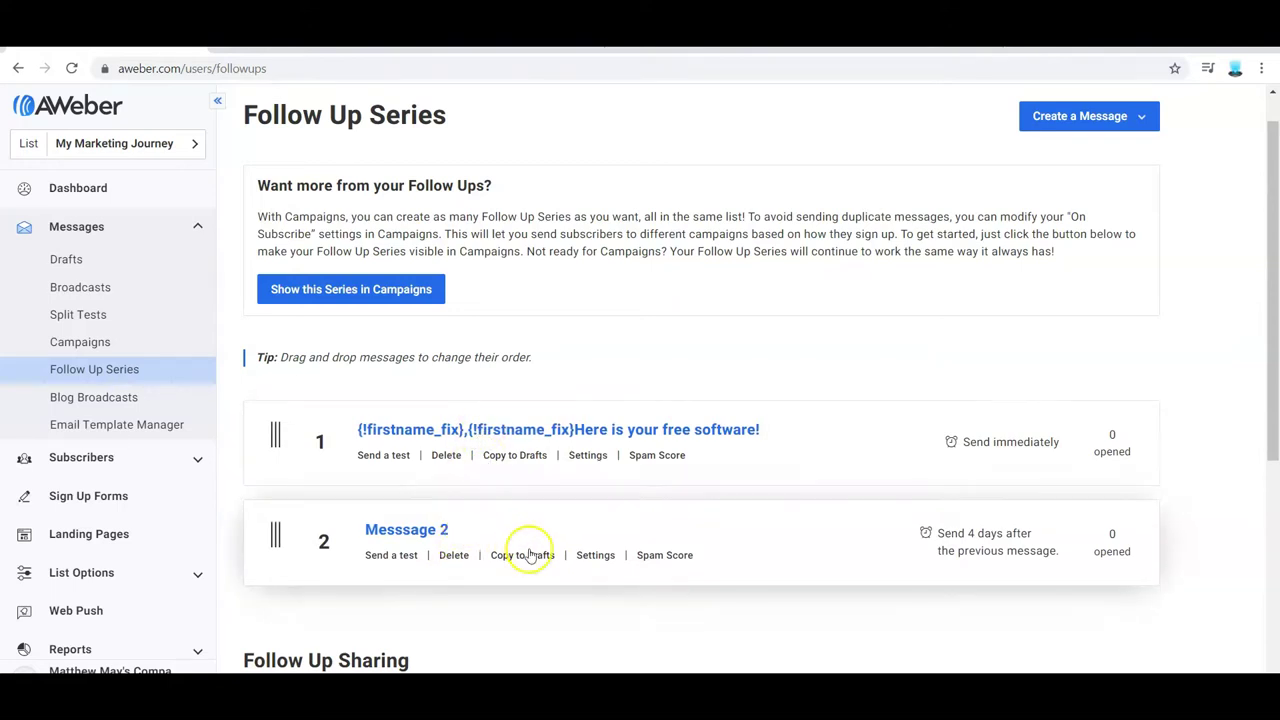
click(193, 147)
click(248, 299)
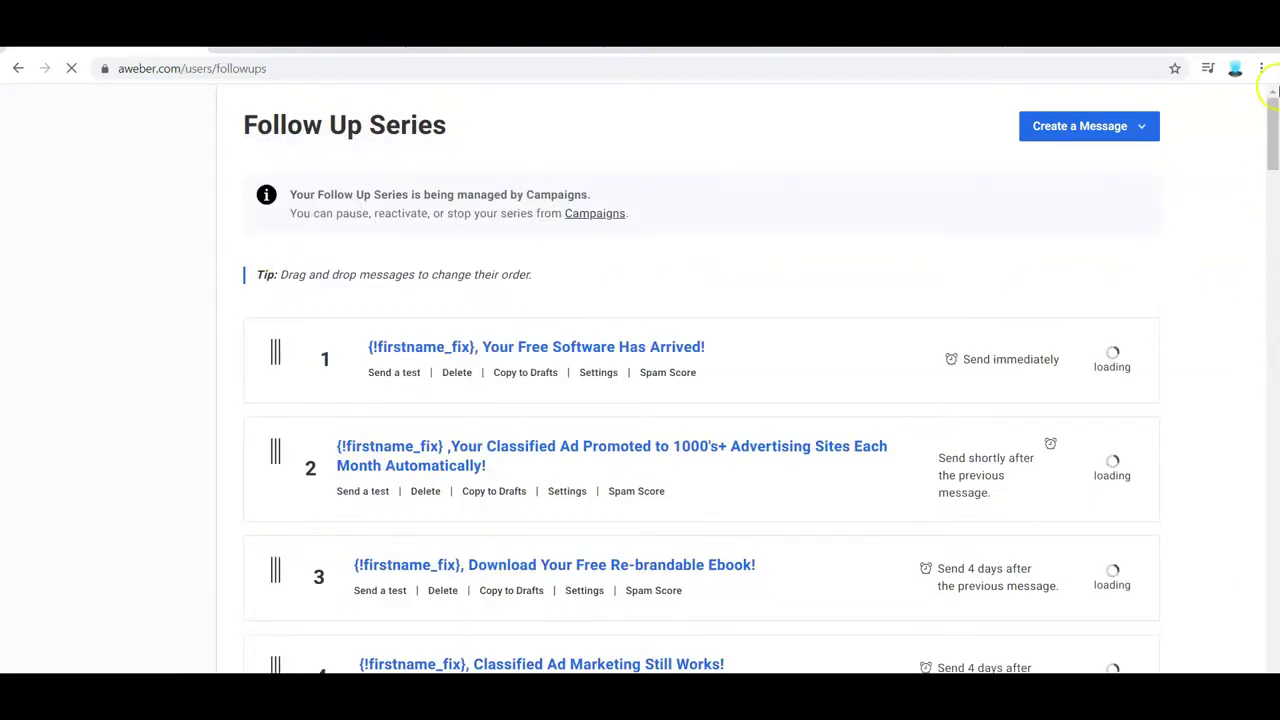
drag(1274, 110, 1207, 127)
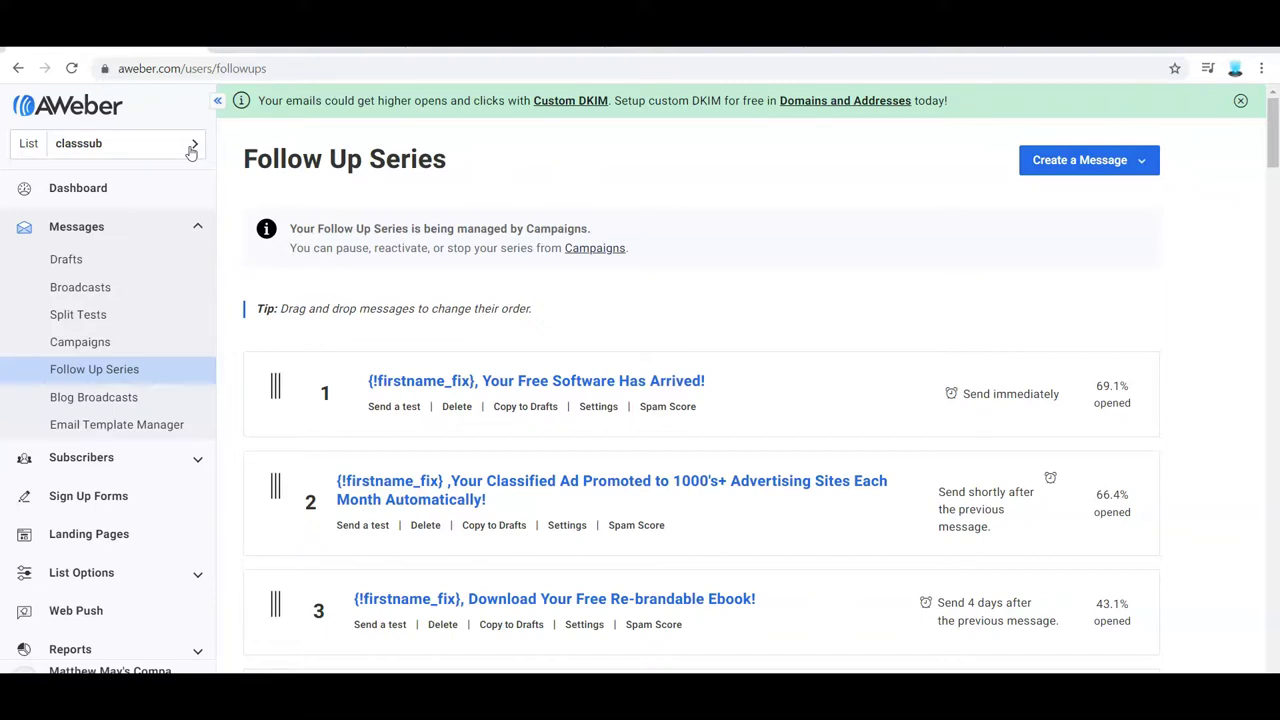
click(191, 147)
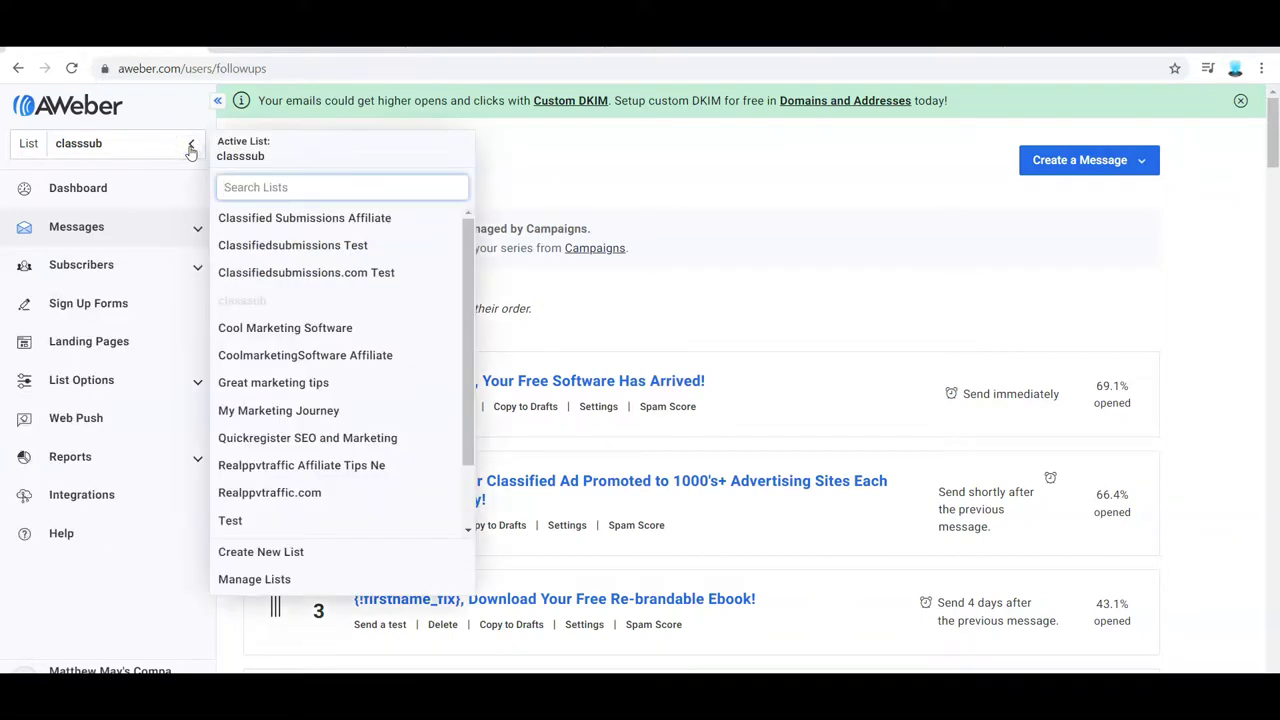
- Fill the landing page form with a test name and the suggested email address, then submit Download Now
click(324, 418)
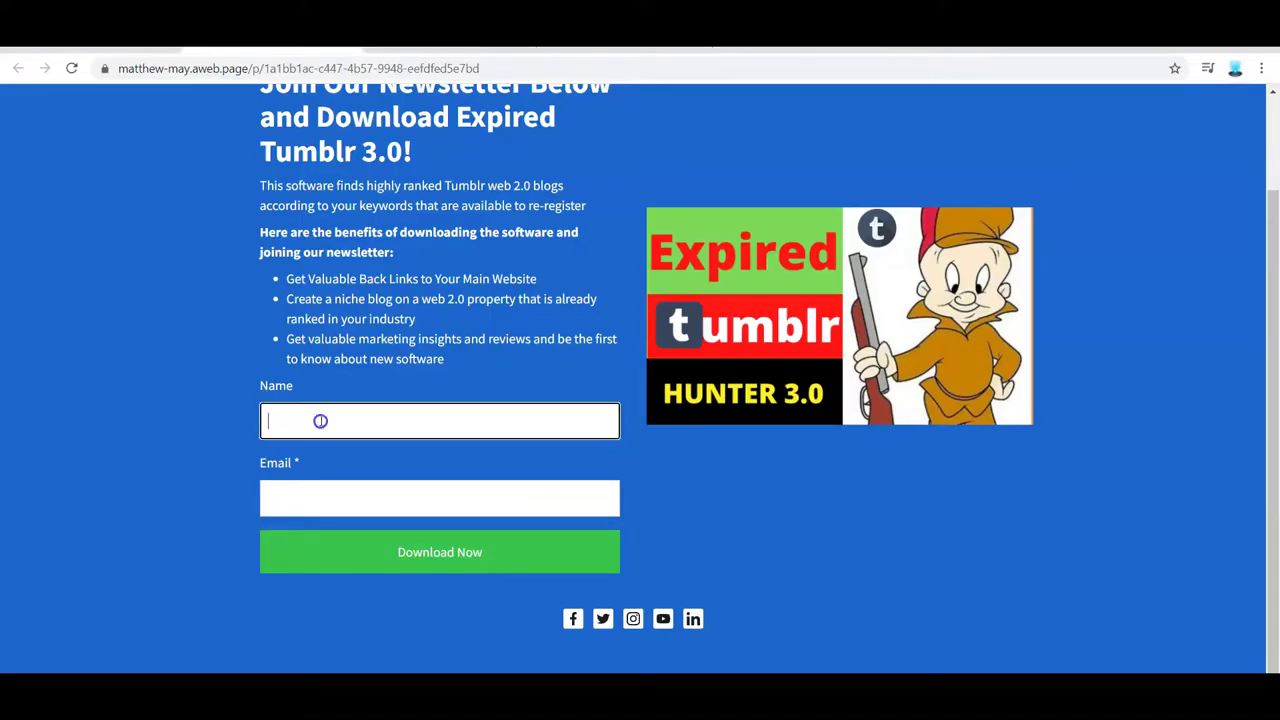
text(Matt)
key(Tab)
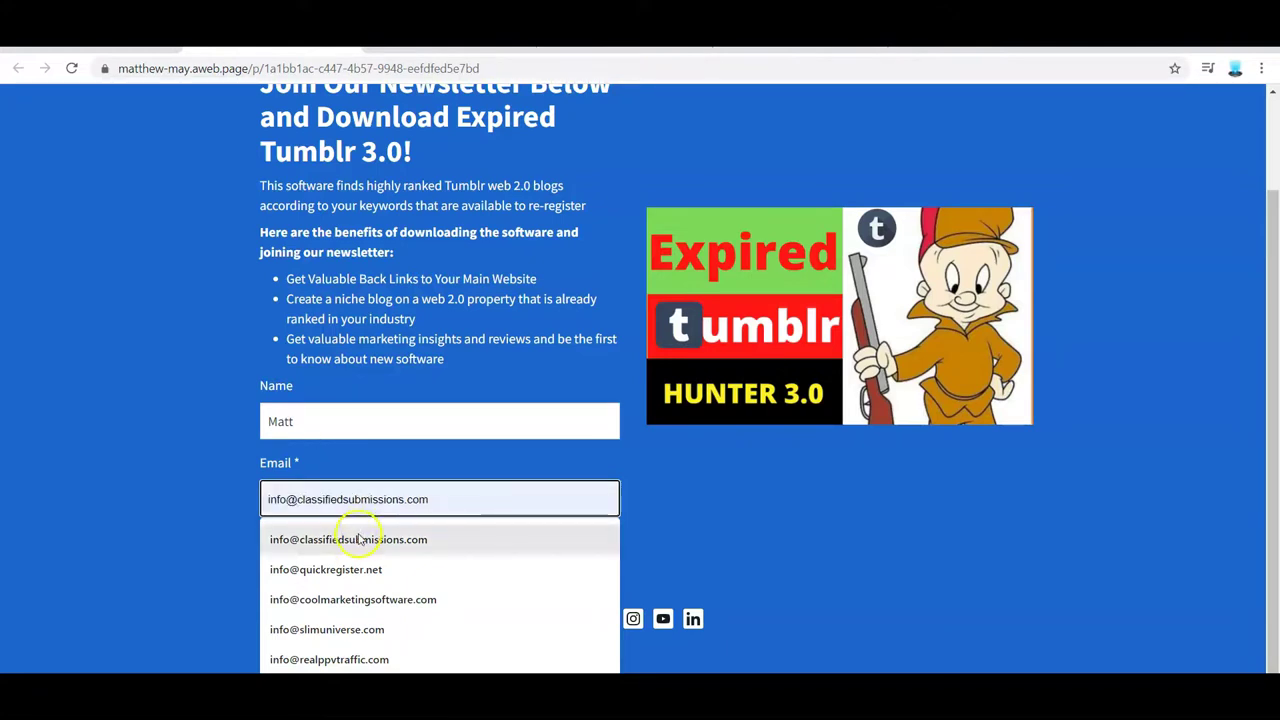
click(360, 536)
click(410, 556)
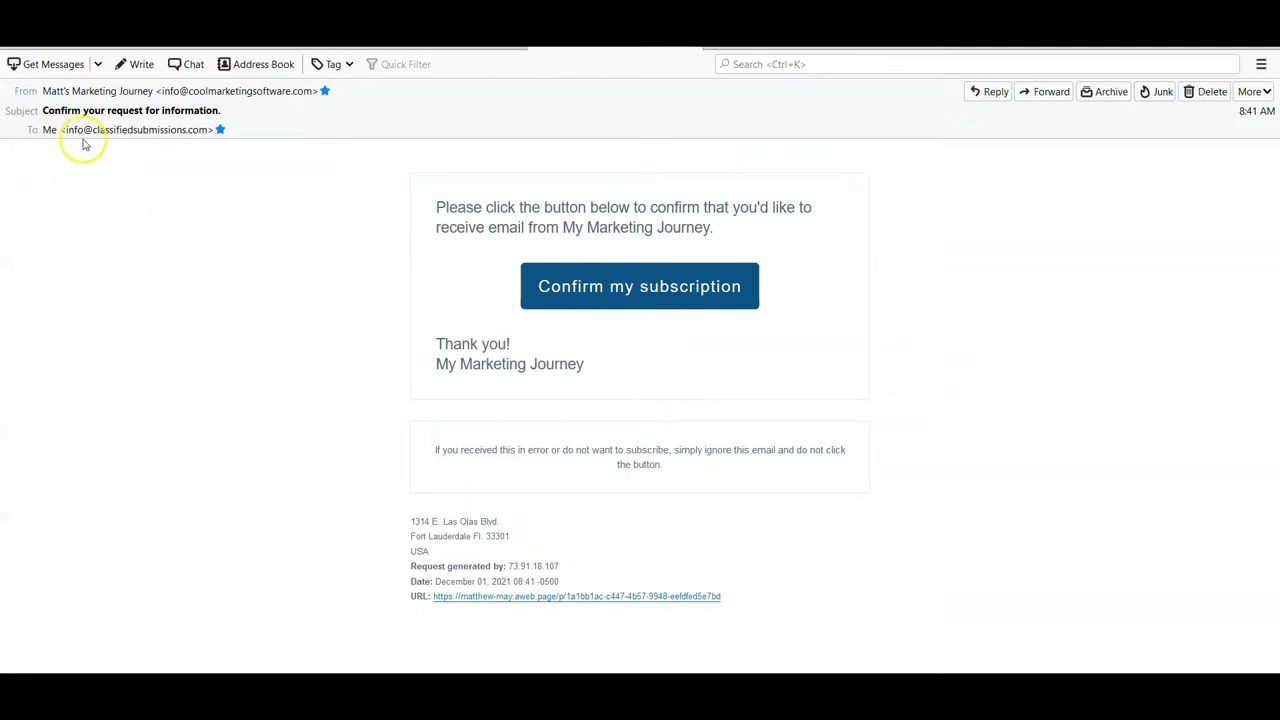
- Click Confirm my subscription in the 'Confirm your request for information' email
click(686, 290)
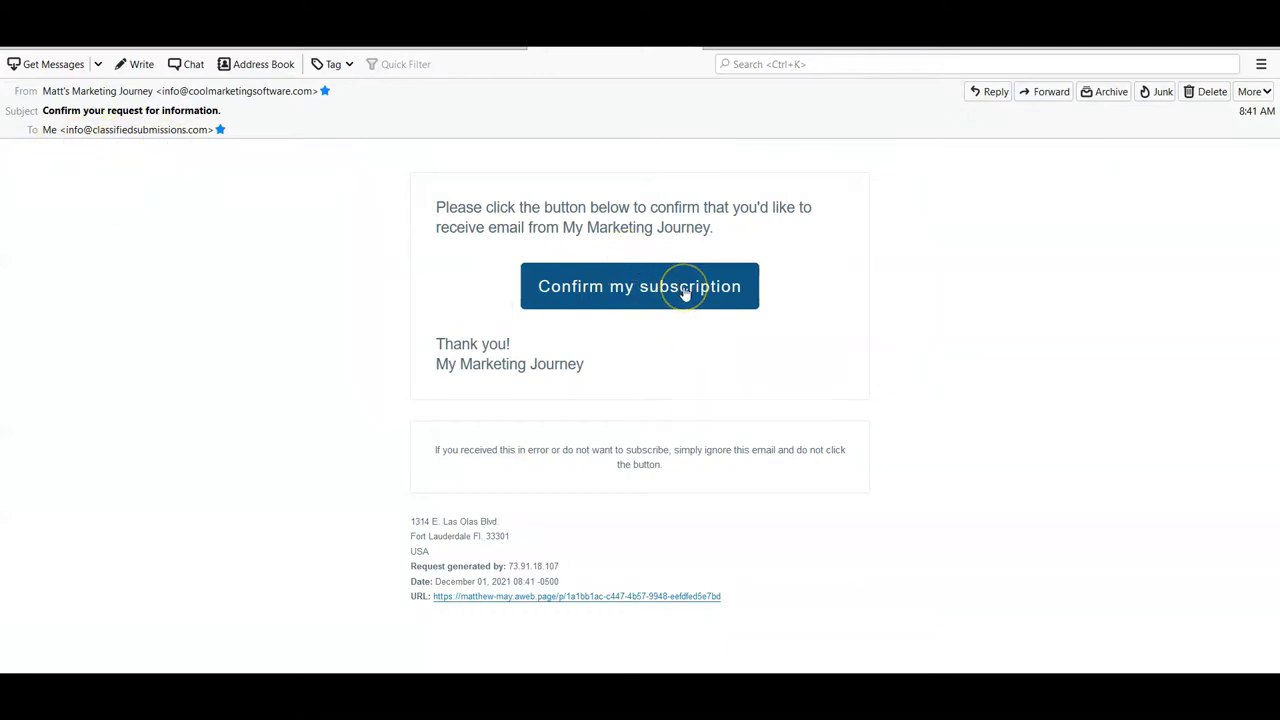